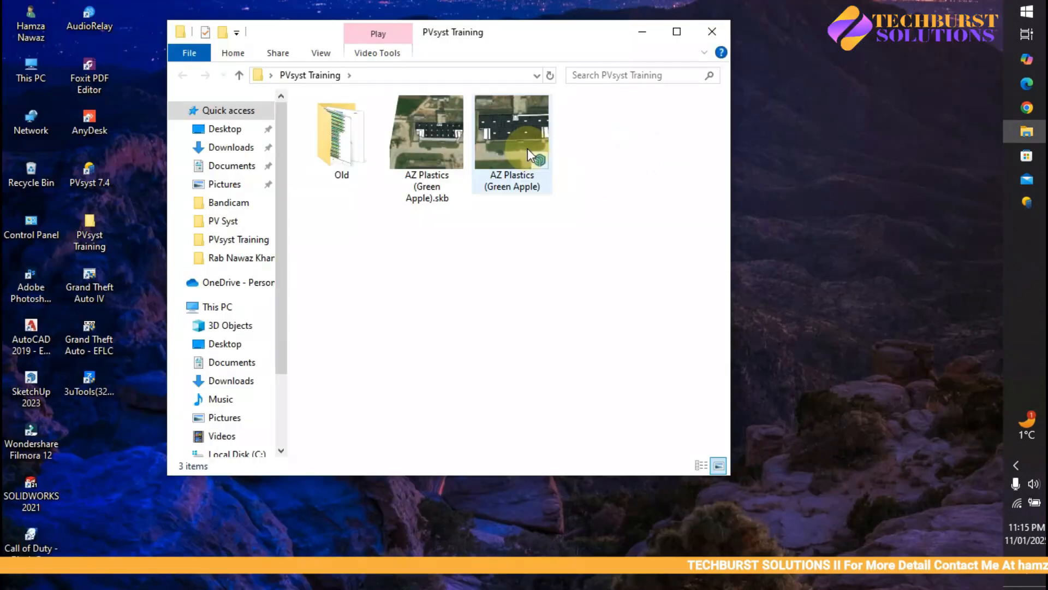
Step: Preview the AZ Plastics COLLADA export and import, then return to the Az Plastic project window
{"action": "left_click", "coordinate": [527, 152]}
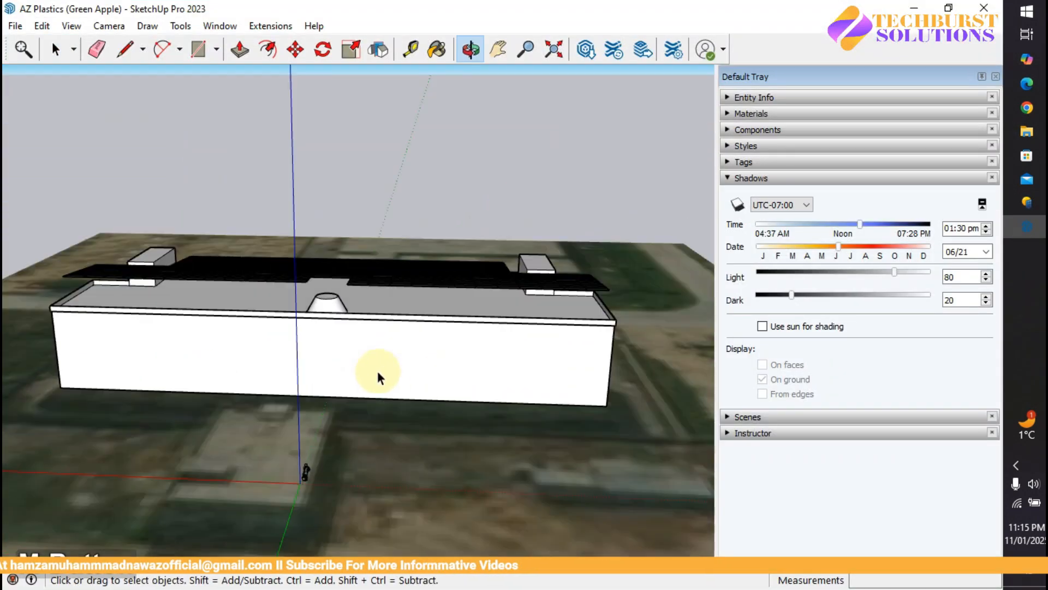
{"action": "middle_click_drag", "start_coordinate": [381, 378], "coordinate": [246, 327]}
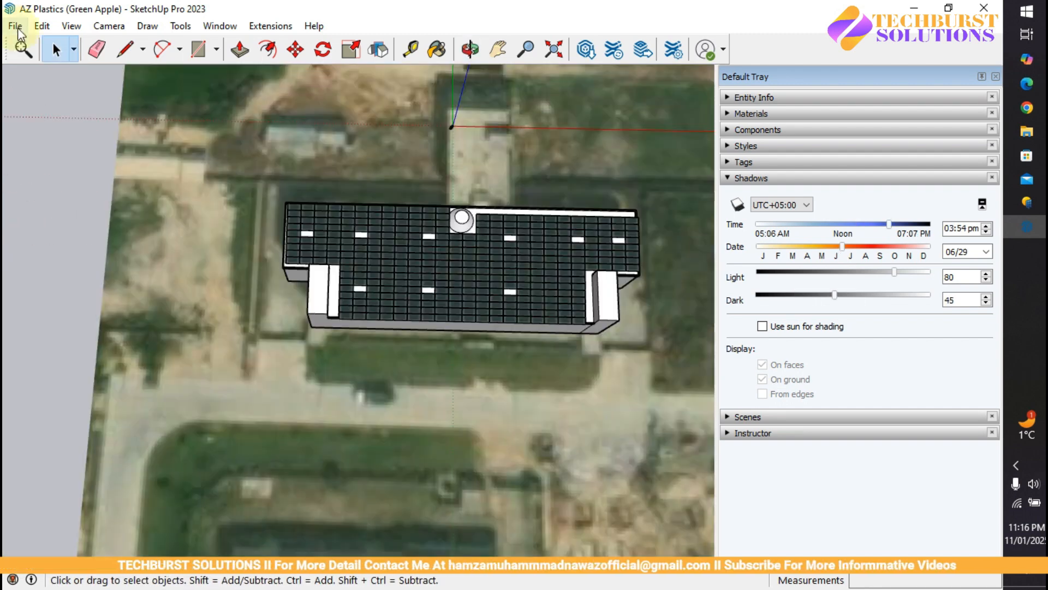
{"action": "left_click", "coordinate": [15, 26]}
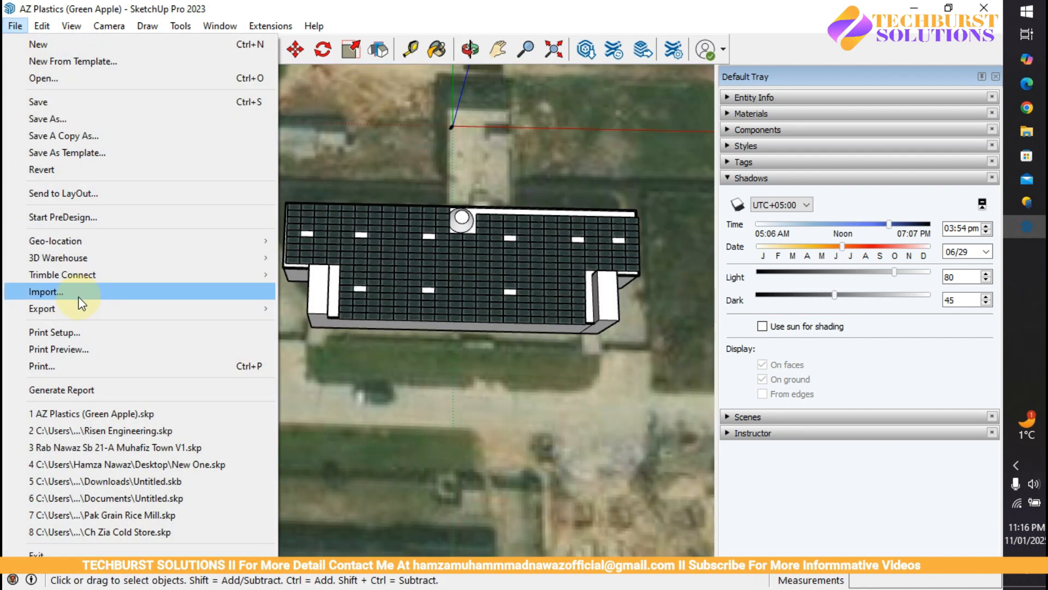
{"action": "left_click", "coordinate": [477, 116]}
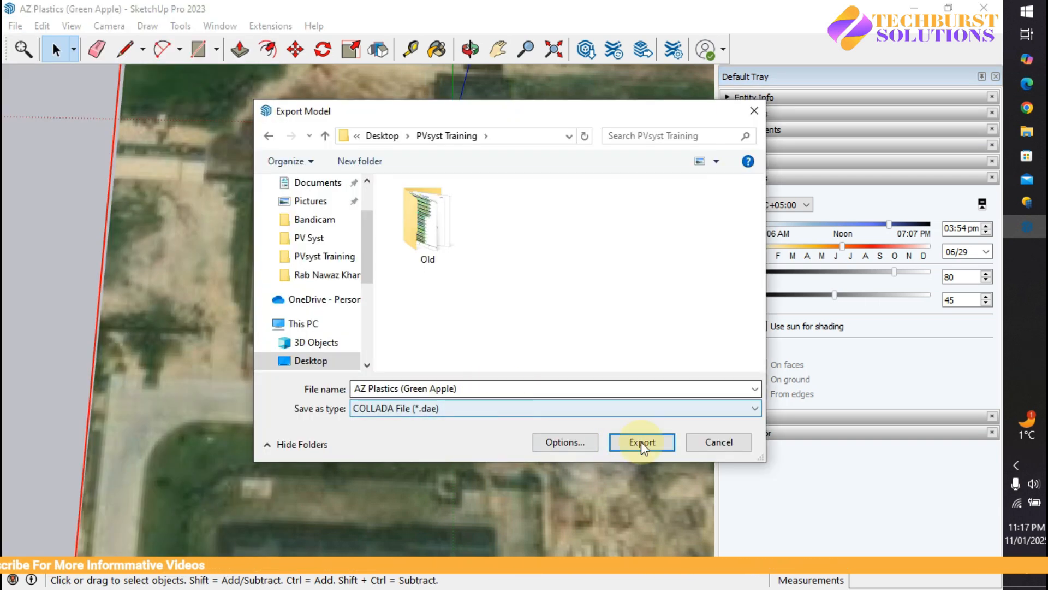
{"action": "left_click", "coordinate": [635, 444]}
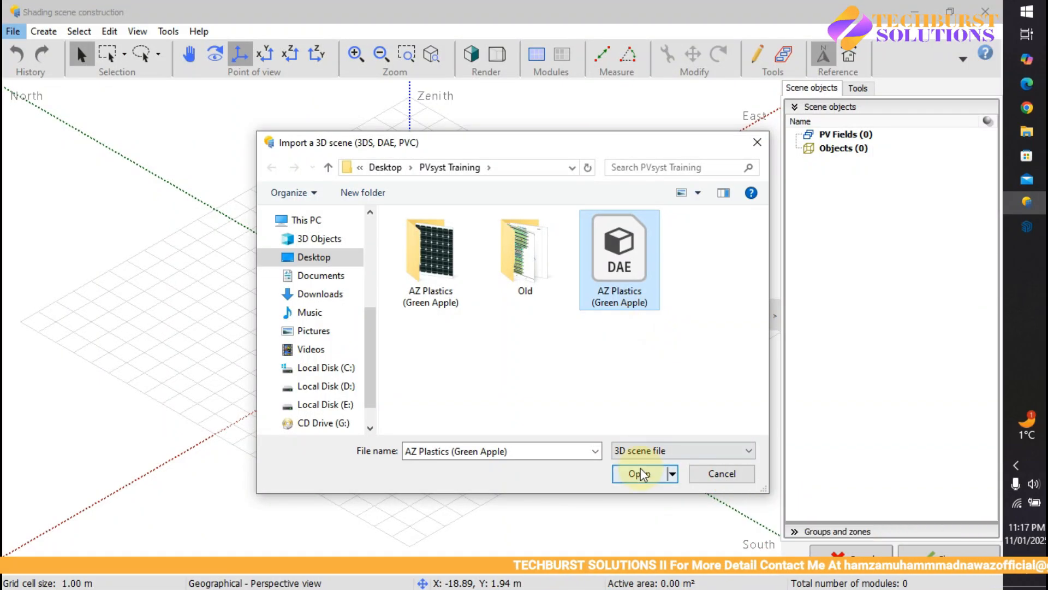
{"action": "left_click", "coordinate": [640, 474]}
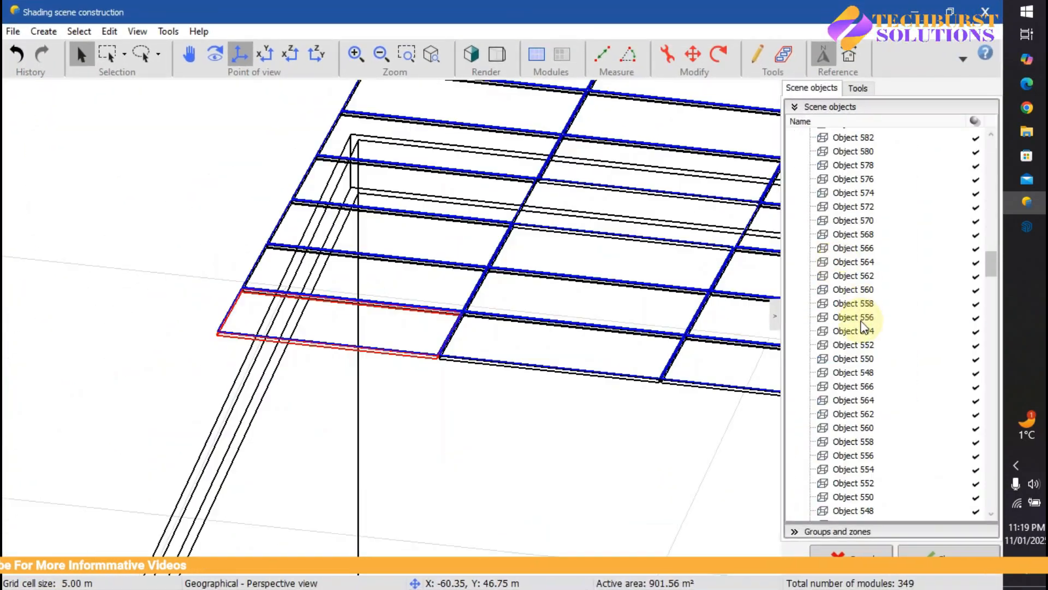
{"action": "left_click", "coordinate": [463, 344]}
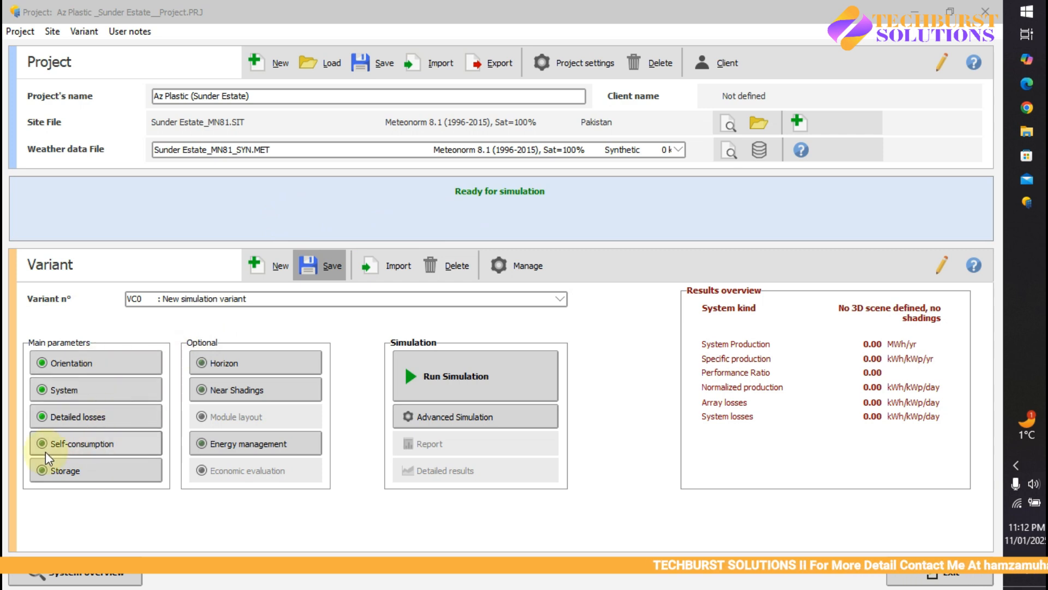
{"action": "left_click", "coordinate": [64, 447]}
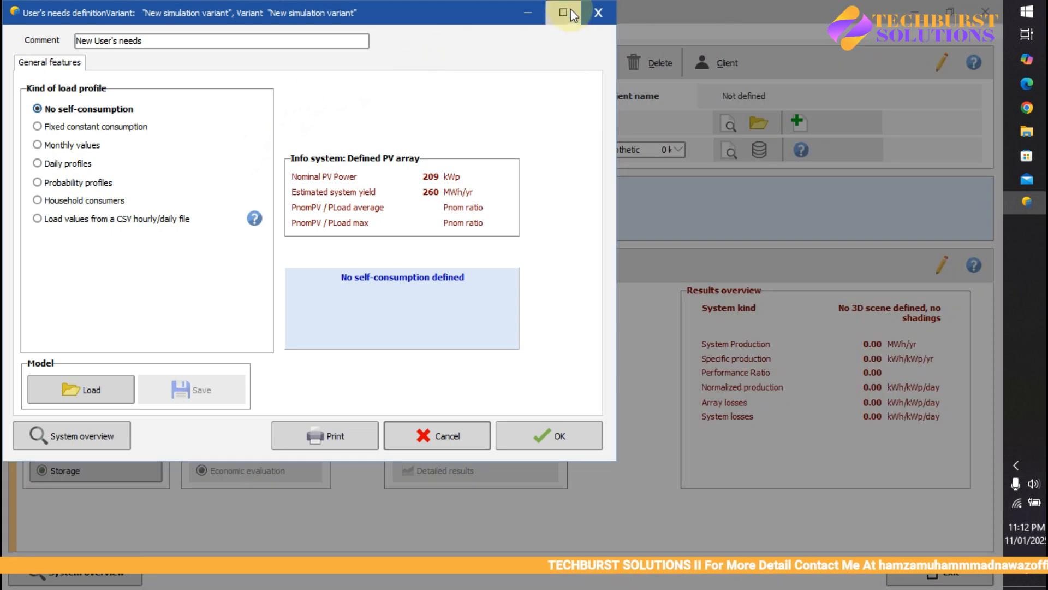
{"action": "left_click", "coordinate": [565, 12]}
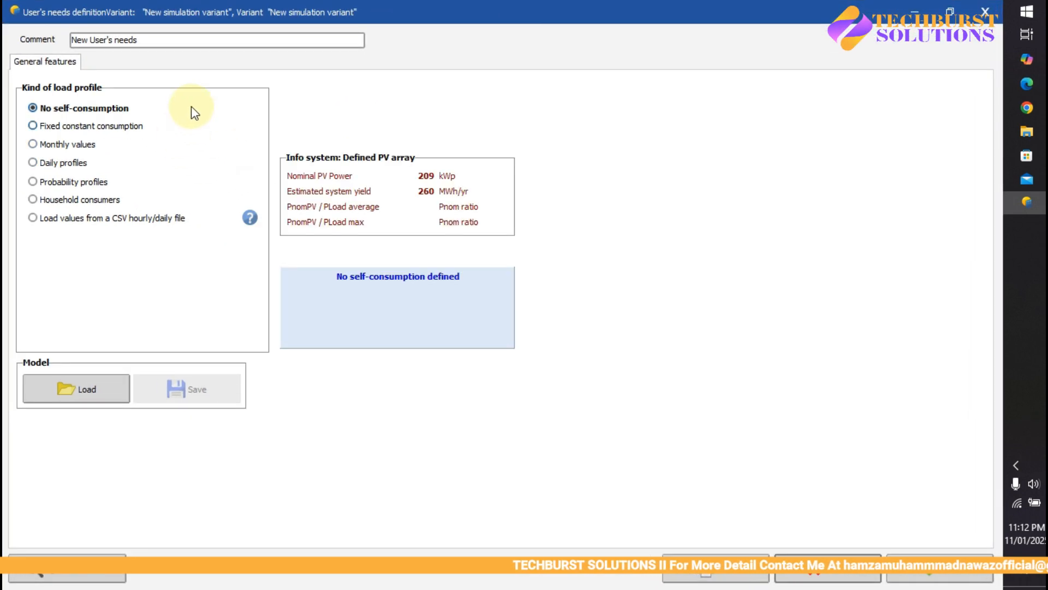
{"action": "left_click", "coordinate": [33, 126]}
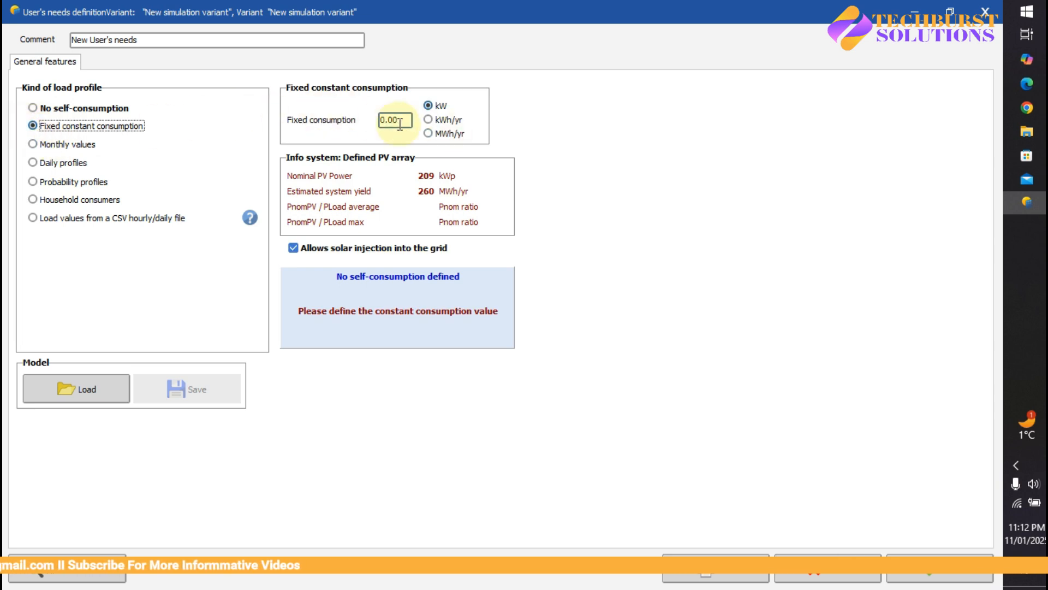
{"action": "left_click", "coordinate": [34, 108]}
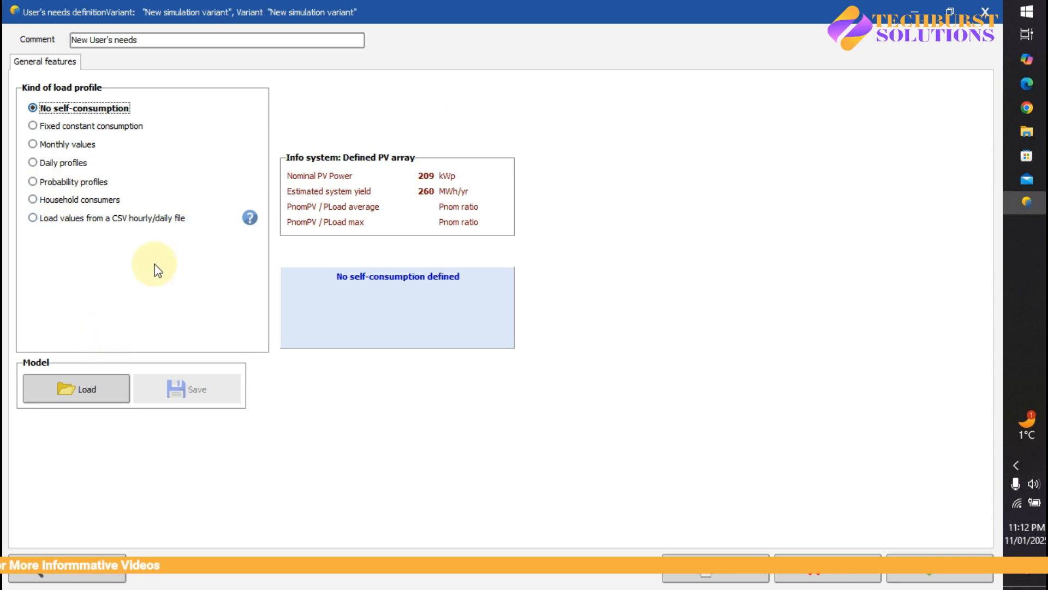
{"action": "left_click", "coordinate": [955, 578]}
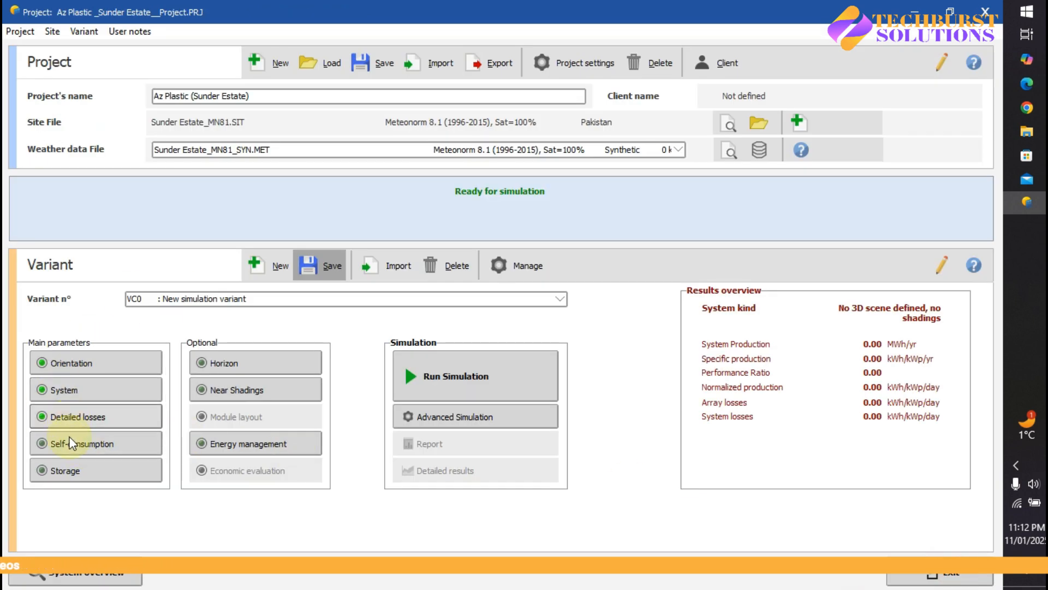
Step: Try the Self-consumption, Peak shaving and Weak grid islanding storage strategies
{"action": "left_click", "coordinate": [79, 474]}
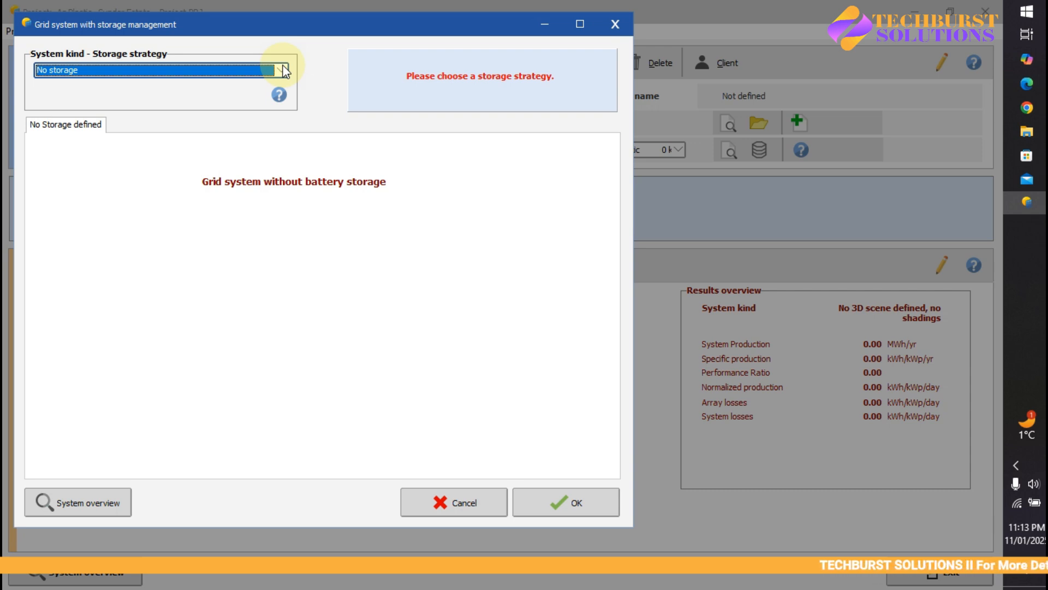
{"action": "left_click", "coordinate": [282, 72]}
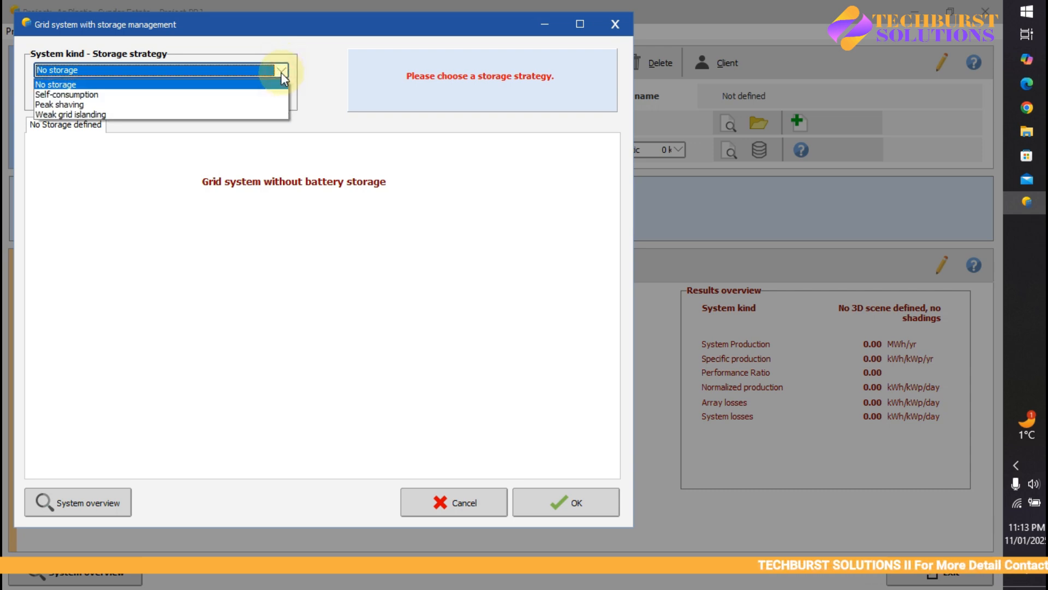
{"action": "left_click", "coordinate": [239, 95]}
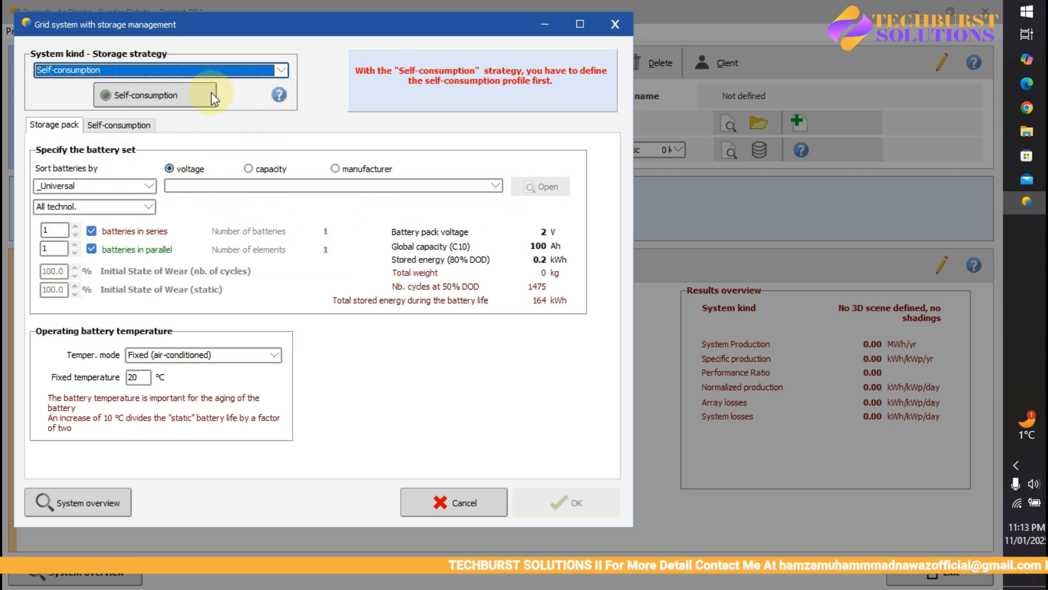
{"action": "left_click", "coordinate": [280, 70]}
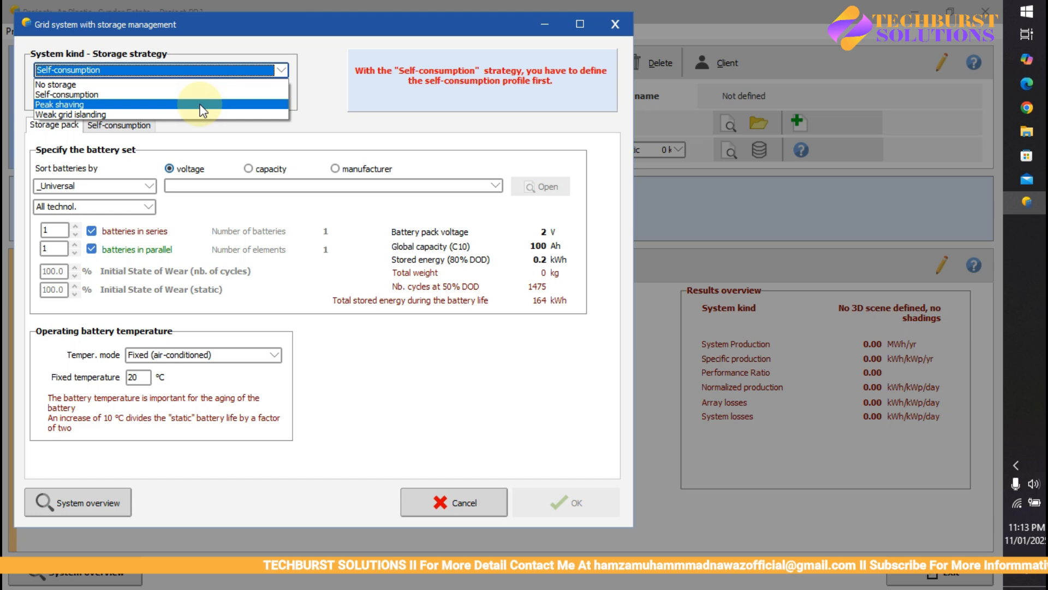
{"action": "left_click", "coordinate": [200, 105]}
{"action": "left_click", "coordinate": [277, 69]}
{"action": "left_click", "coordinate": [156, 109]}
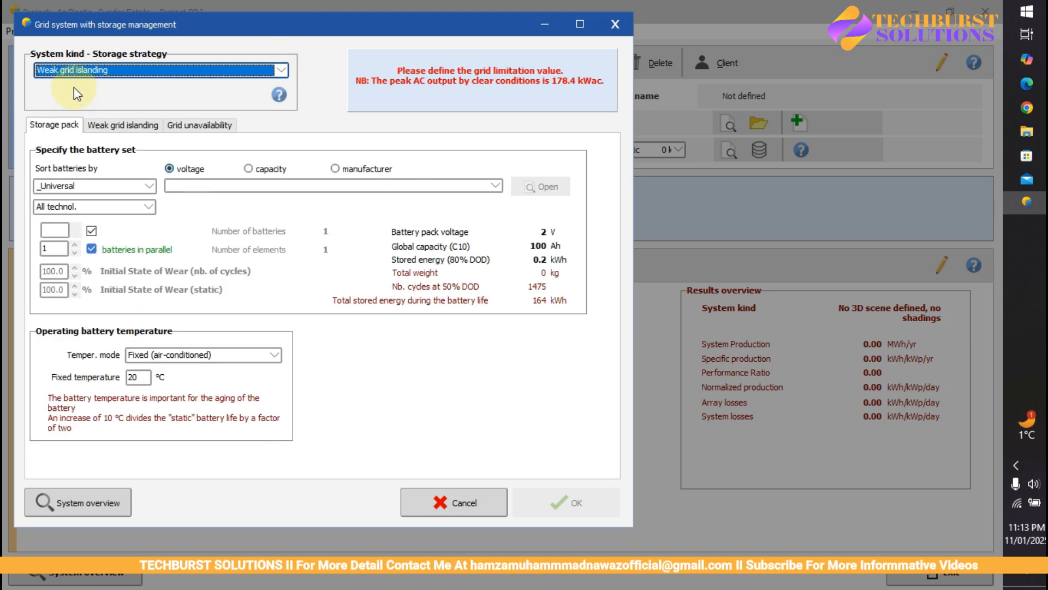
Step: Set the storage strategy back to No storage, confirm it, and save variant VC0
{"action": "left_click", "coordinate": [156, 68]}
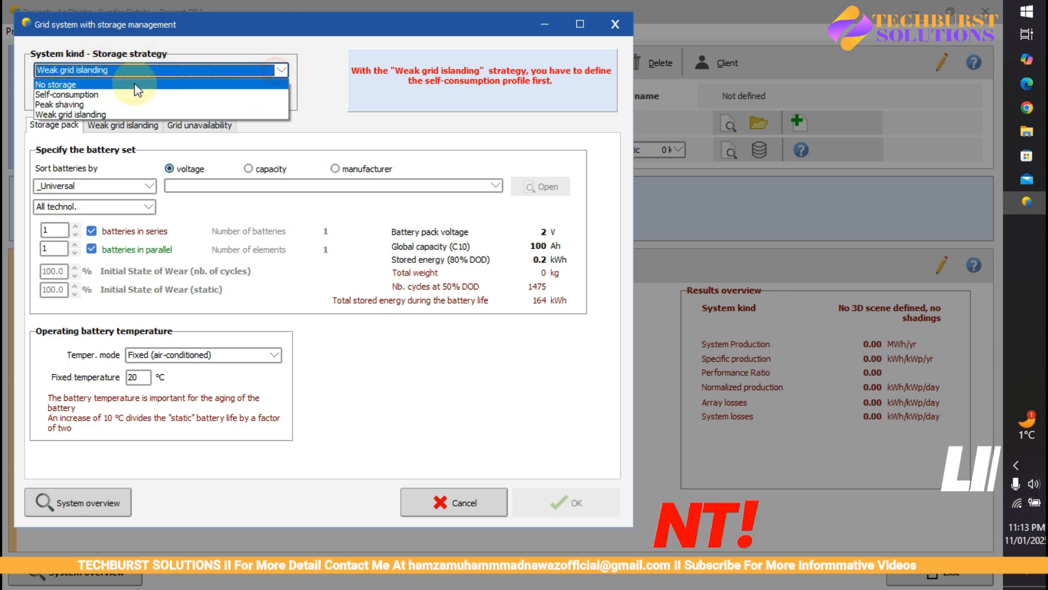
{"action": "left_click", "coordinate": [107, 85]}
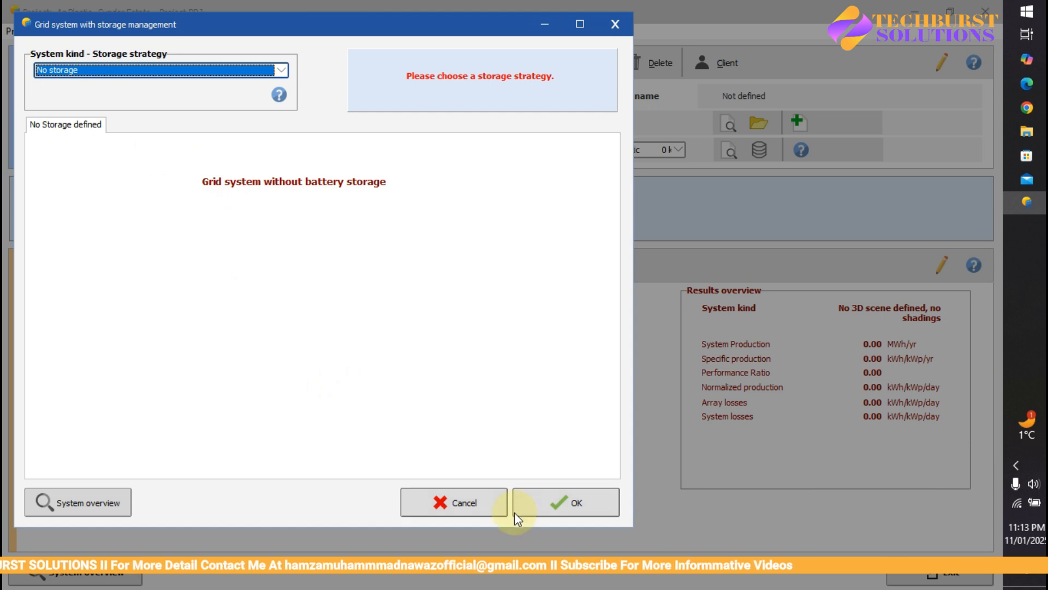
{"action": "left_click", "coordinate": [564, 501]}
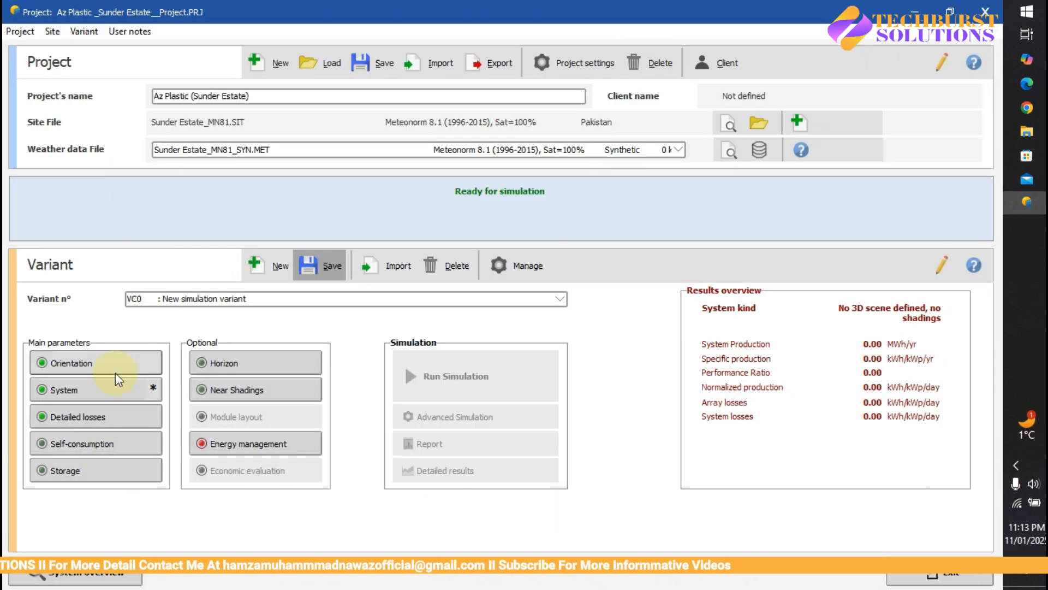
{"action": "left_click", "coordinate": [321, 266]}
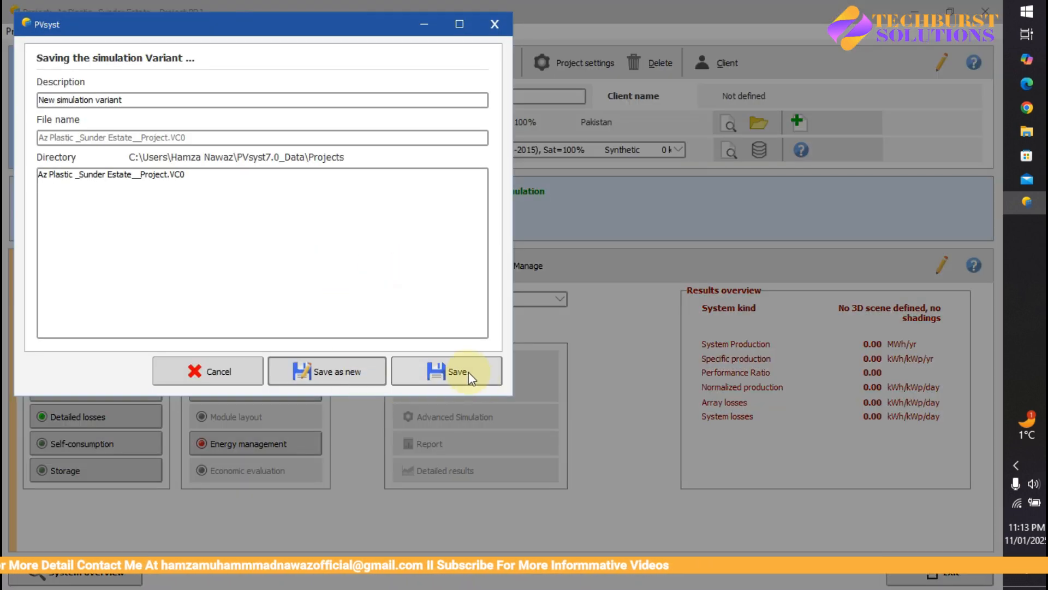
{"action": "left_click", "coordinate": [463, 370]}
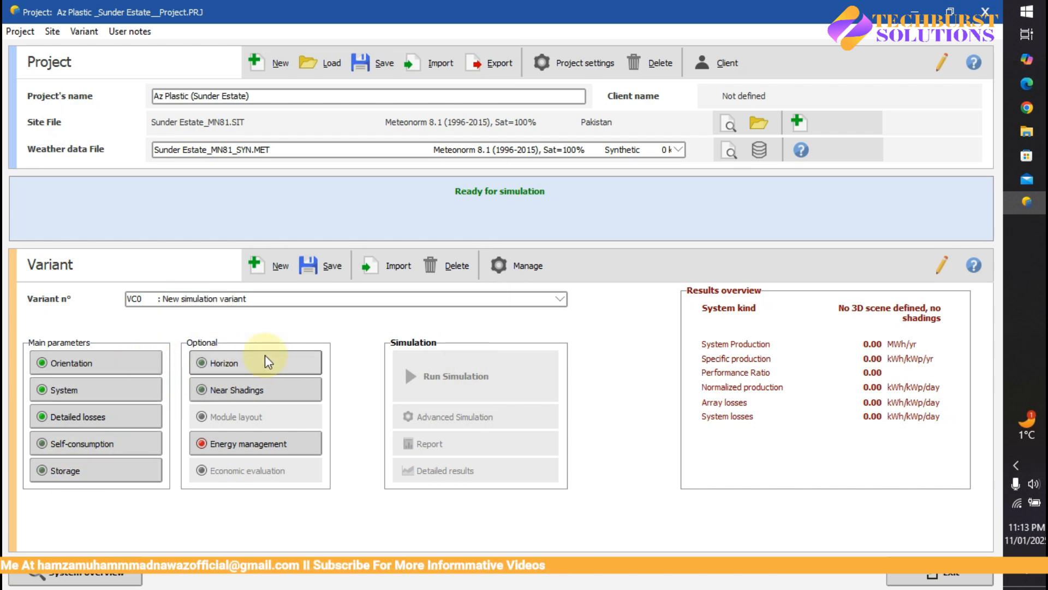
{"action": "left_click", "coordinate": [237, 363]}
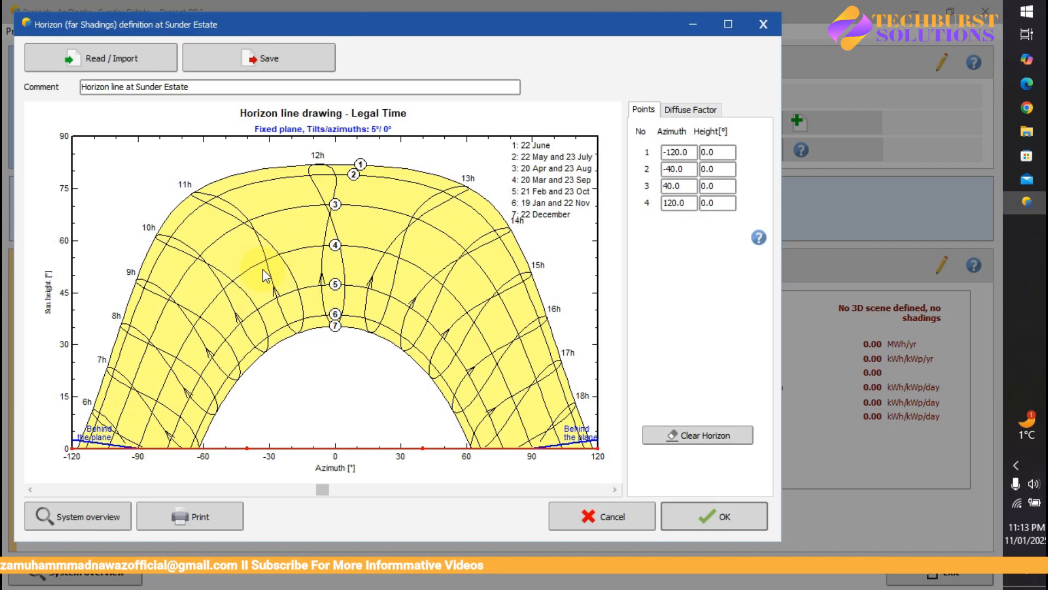
{"action": "left_click", "coordinate": [728, 24]}
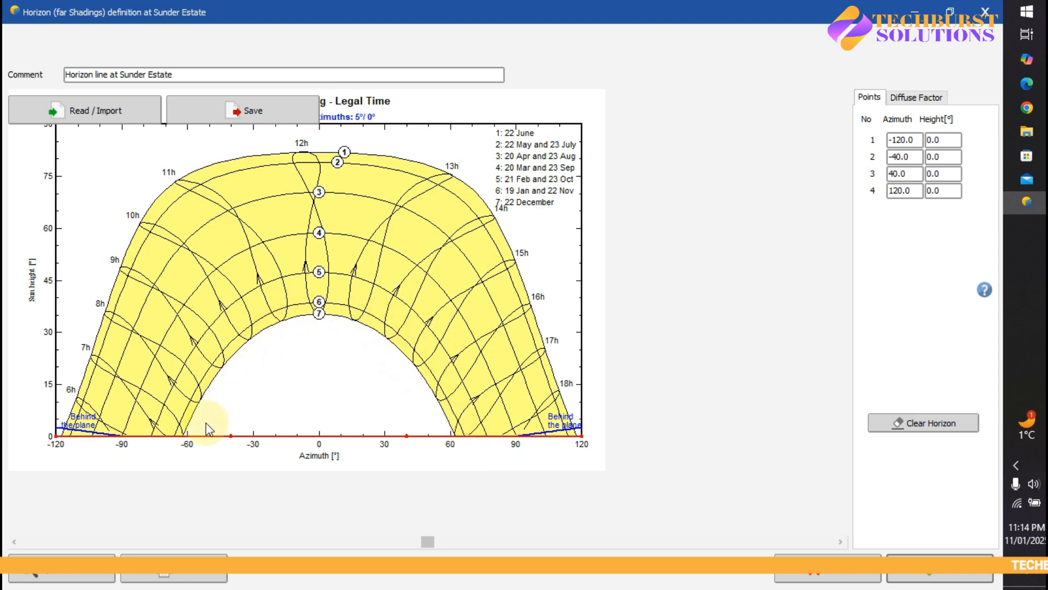
{"action": "left_click", "coordinate": [913, 98]}
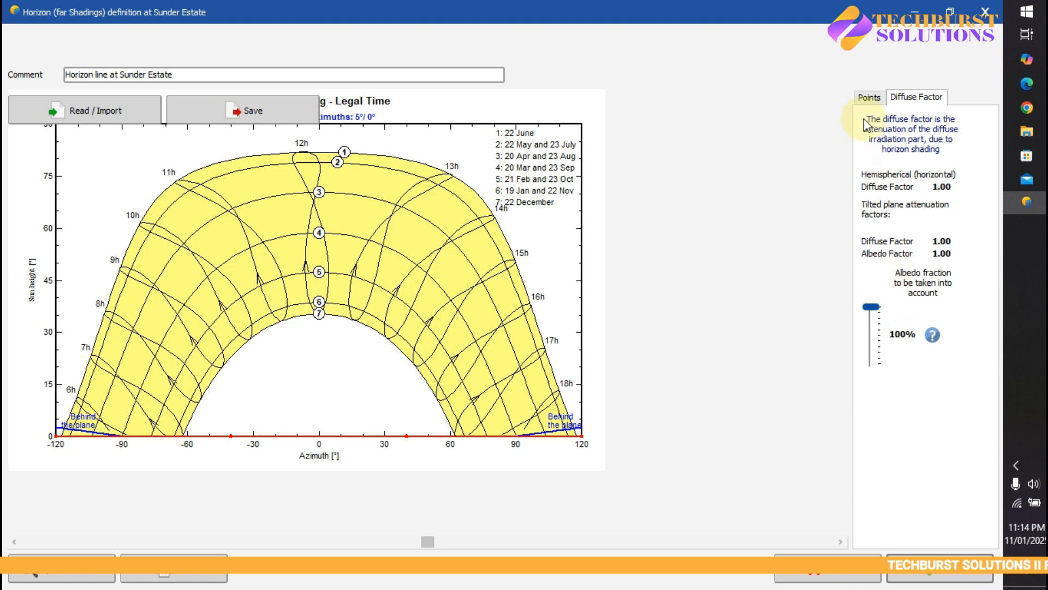
{"action": "left_click", "coordinate": [870, 98]}
{"action": "left_click", "coordinate": [917, 174]}
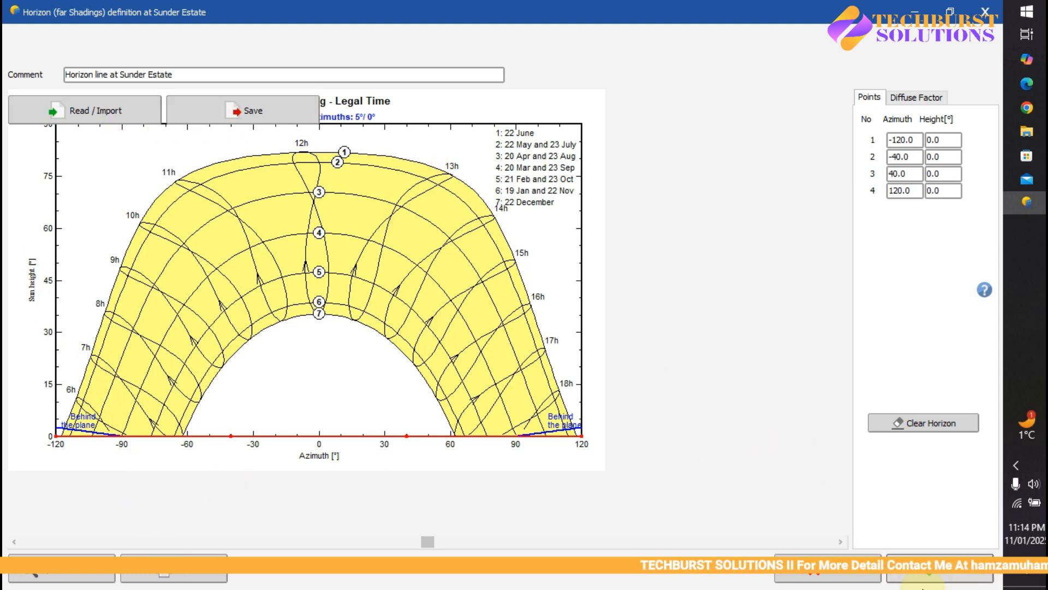
{"action": "left_click", "coordinate": [947, 575]}
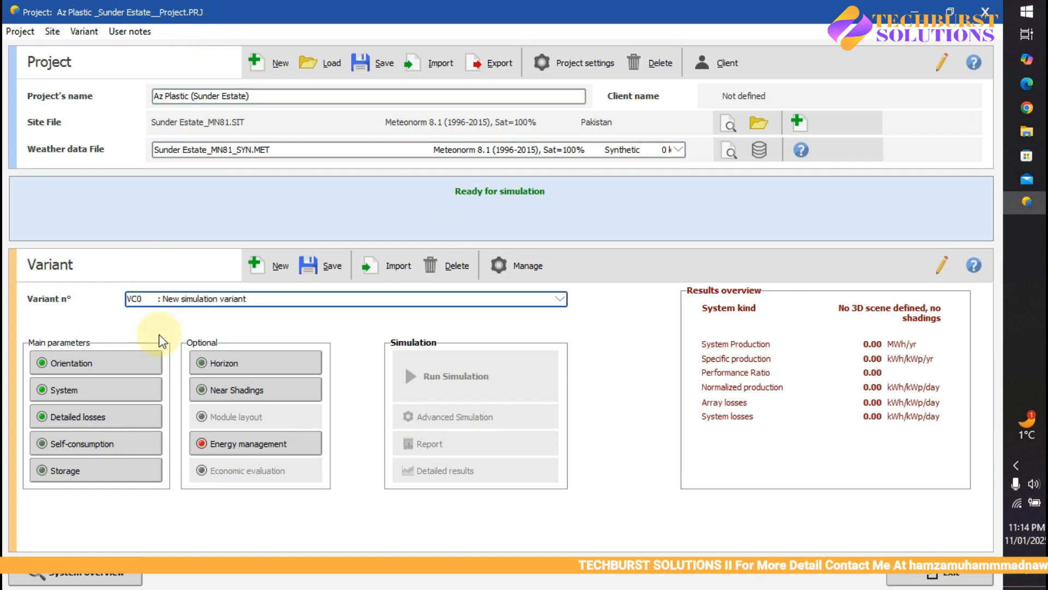
Step: Enlarge the Near Shadings dialog and launch Construction / Perspective to get the empty 3D scene
{"action": "left_click", "coordinate": [214, 392]}
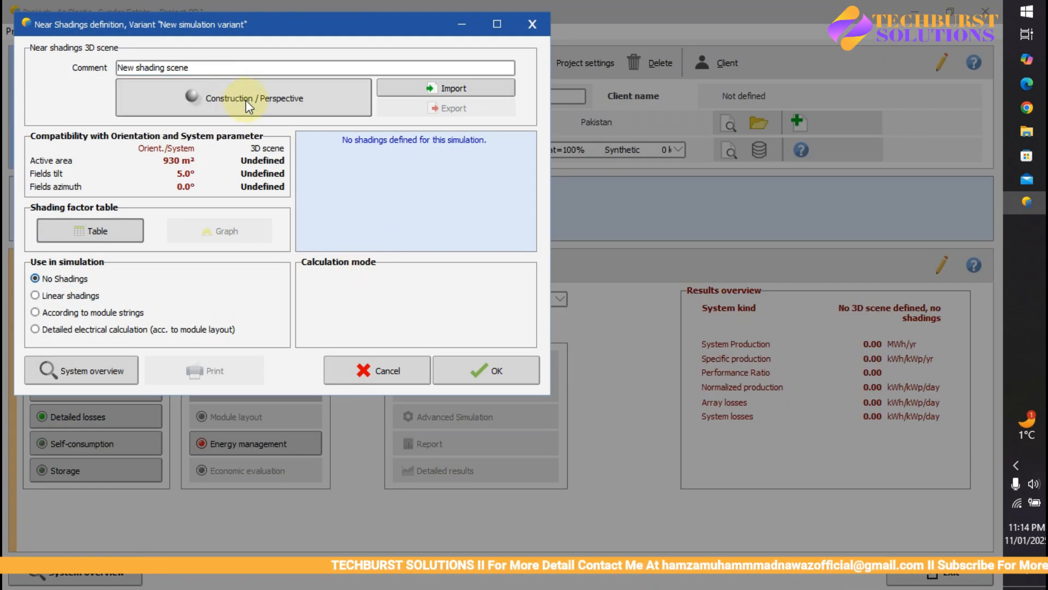
{"action": "left_click_drag", "start_coordinate": [274, 27], "coordinate": [372, 42]}
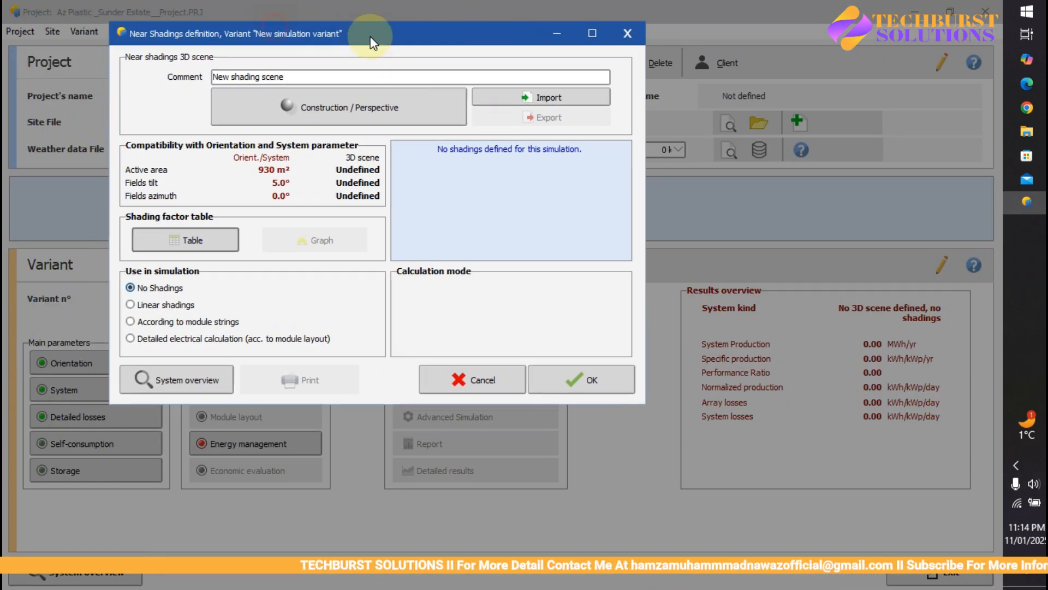
{"action": "left_click", "coordinate": [593, 33]}
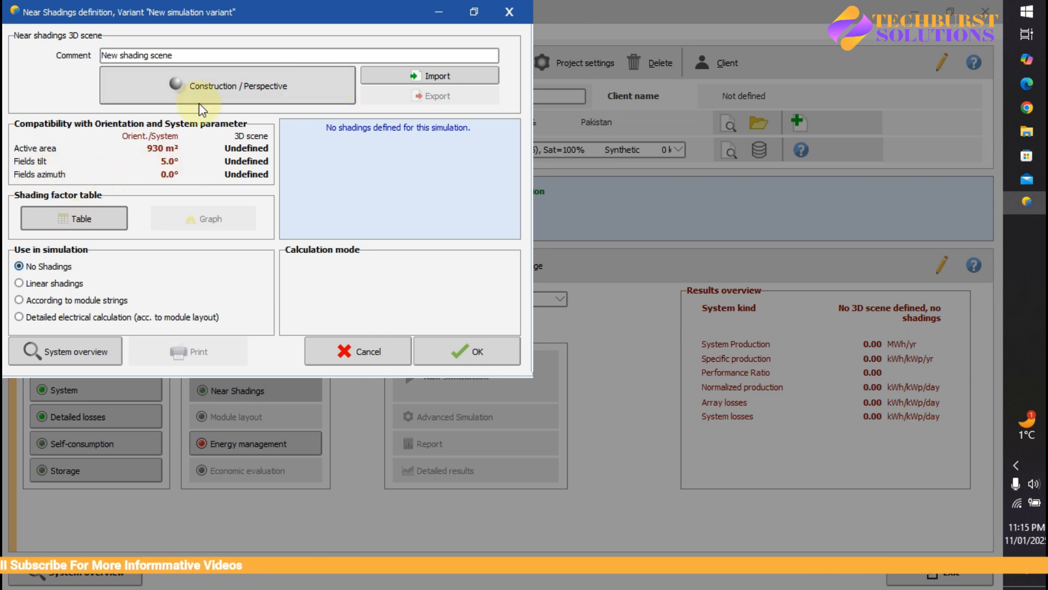
{"action": "left_click", "coordinate": [219, 86]}
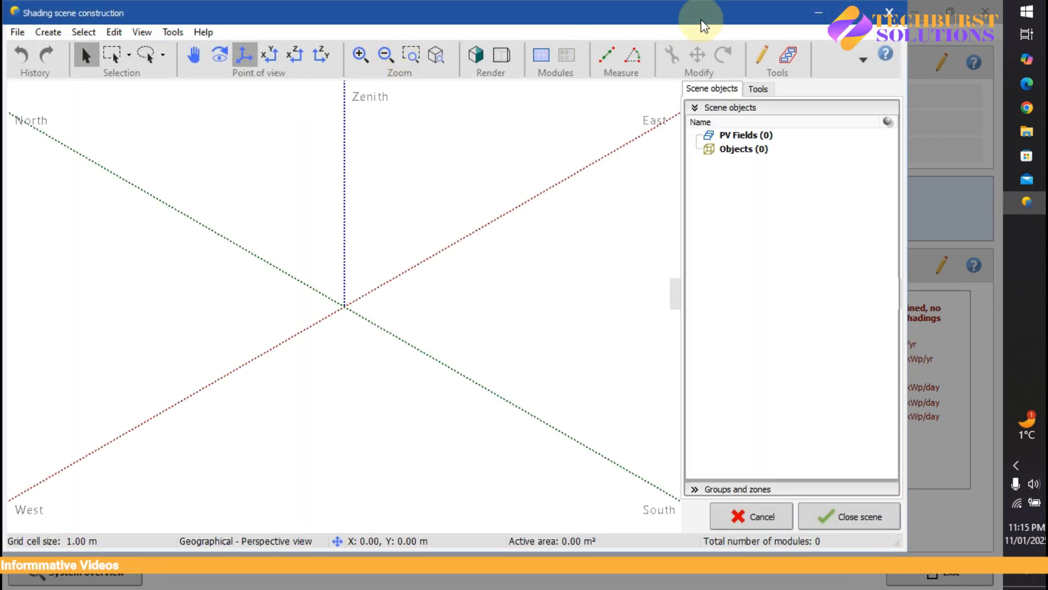
Step: Maximize the empty shading scene window, zoom its 3D view, then minimize PVsyst to the desktop
{"action": "left_click", "coordinate": [864, 15]}
{"action": "scroll", "coordinate": [408, 297], "scroll_direction": "down", "scroll_amount": 4}
{"action": "scroll", "coordinate": [425, 287], "scroll_direction": "up", "scroll_amount": 6}
{"action": "scroll", "coordinate": [407, 288], "scroll_direction": "down", "scroll_amount": 4}
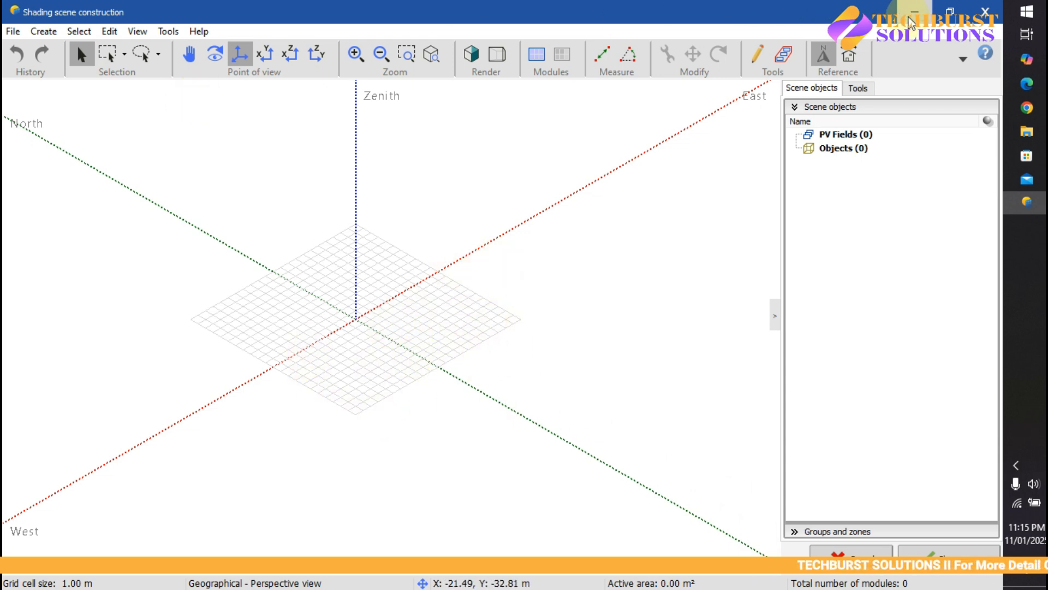
{"action": "left_click", "coordinate": [915, 16]}
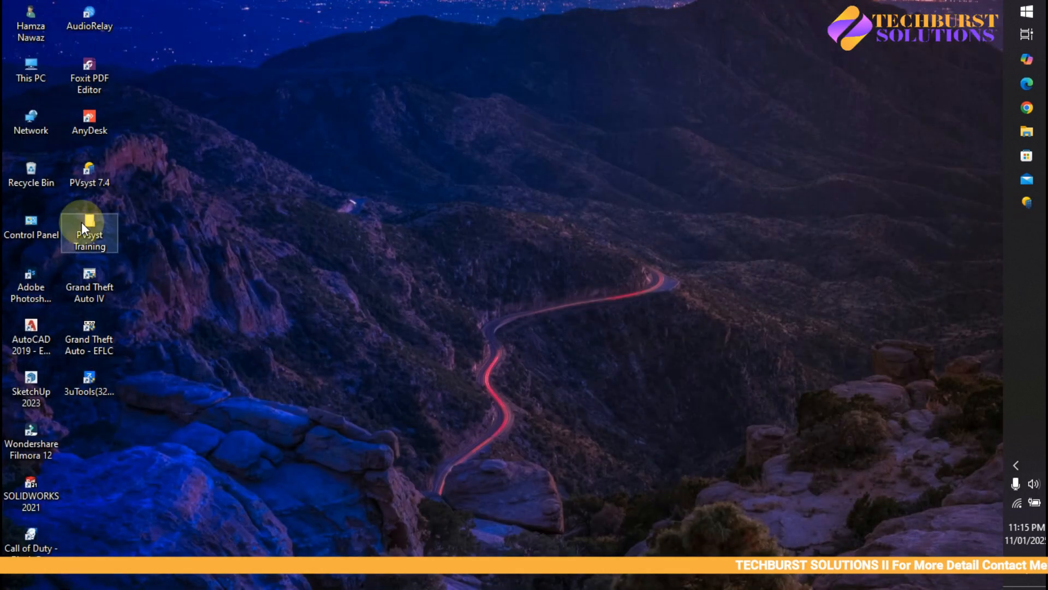
Step: Open the AZ Plastics (Green Apple) .skp model from the PVsyst Training folder in SketchUp
{"action": "double_click", "coordinate": [88, 221]}
{"action": "left_click", "coordinate": [526, 151]}
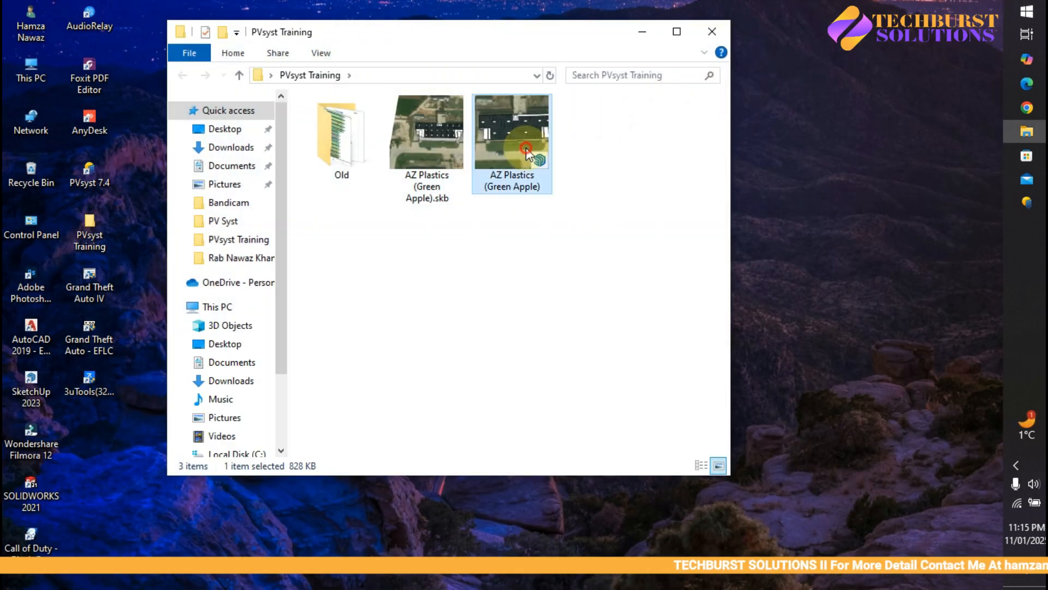
{"action": "double_click", "coordinate": [474, 162]}
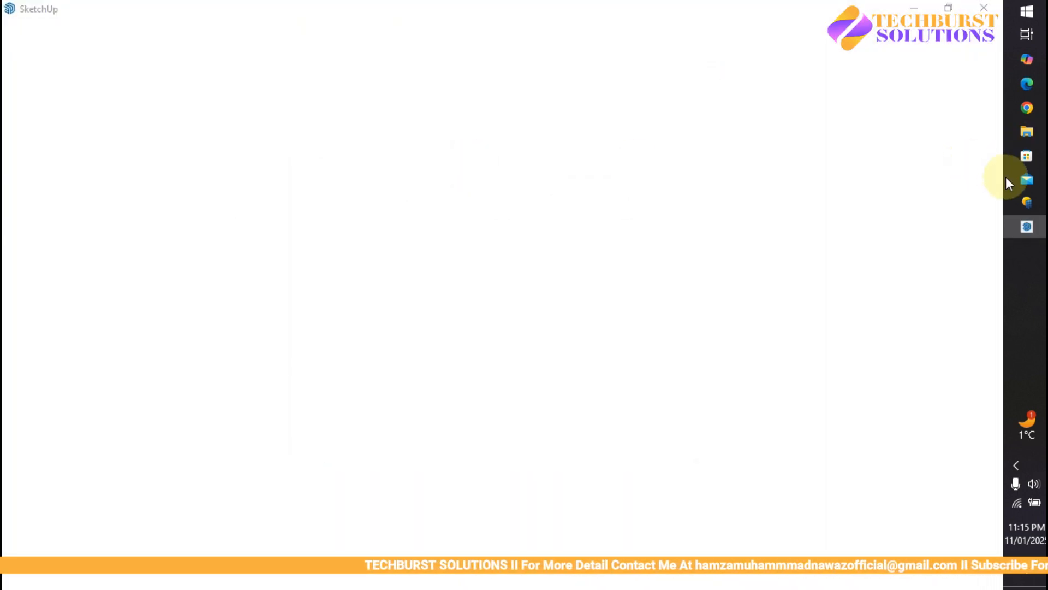
{"action": "left_click", "coordinate": [1021, 200]}
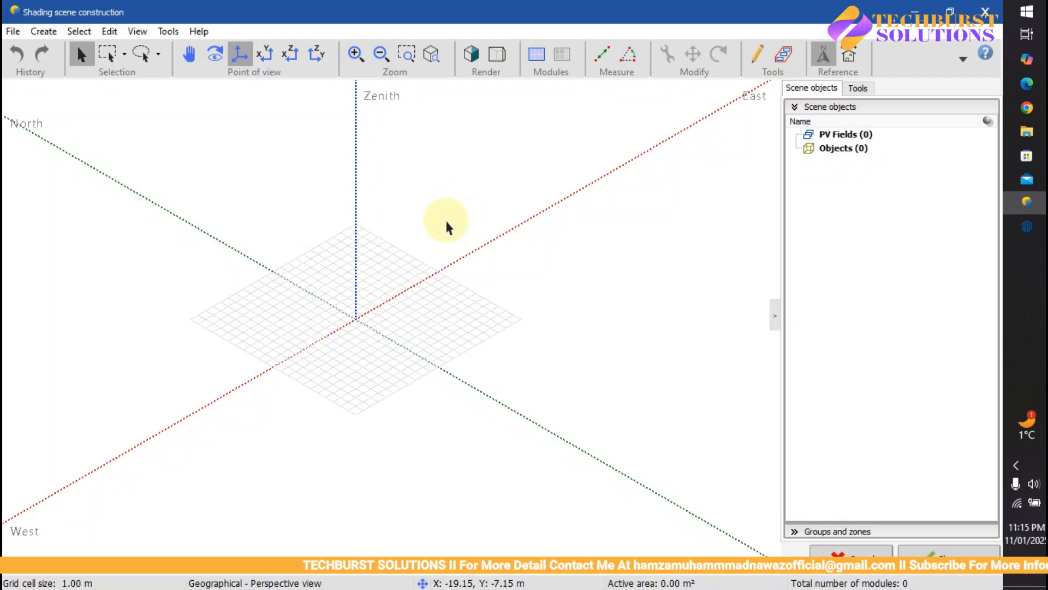
{"action": "scroll", "coordinate": [335, 328], "scroll_direction": "up", "scroll_amount": 3}
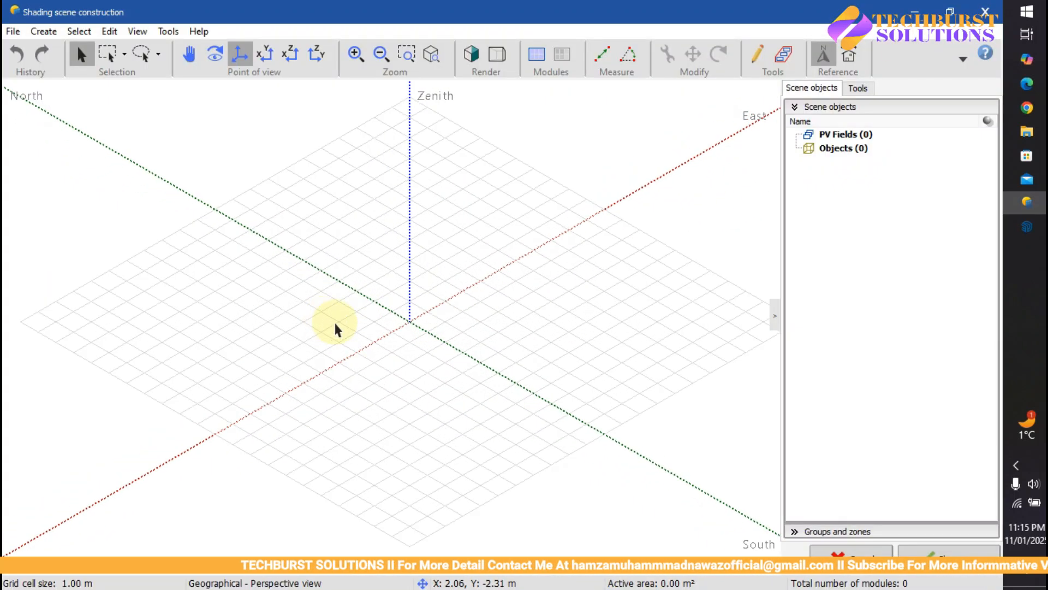
{"action": "left_click", "coordinate": [1025, 224]}
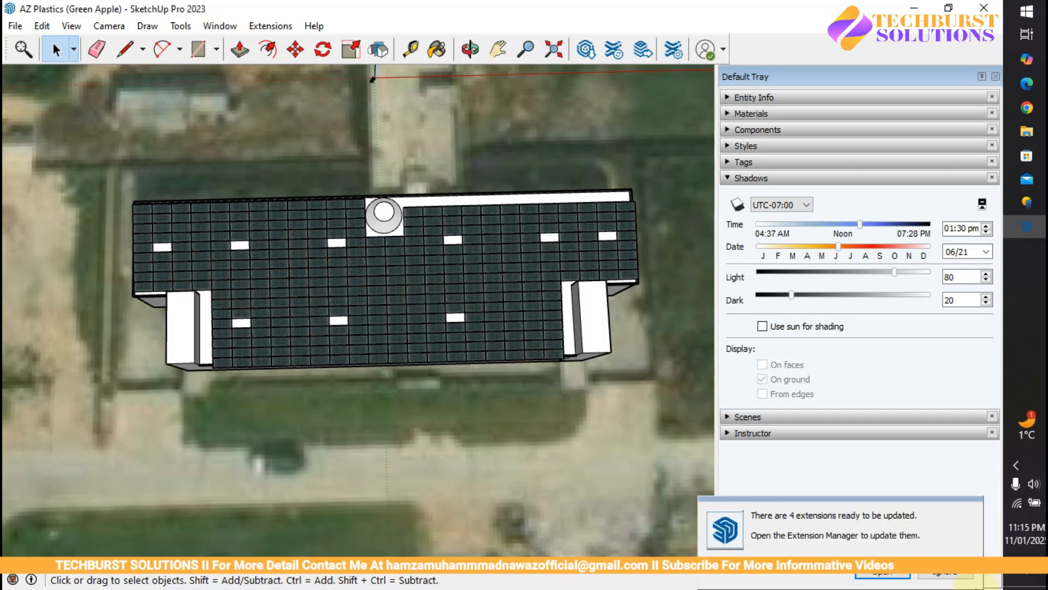
Step: Zoom and orbit around the AZ Plastics building to inspect its panel-covered roof from oblique angles
{"action": "scroll", "coordinate": [288, 273], "scroll_direction": "down", "scroll_amount": 3}
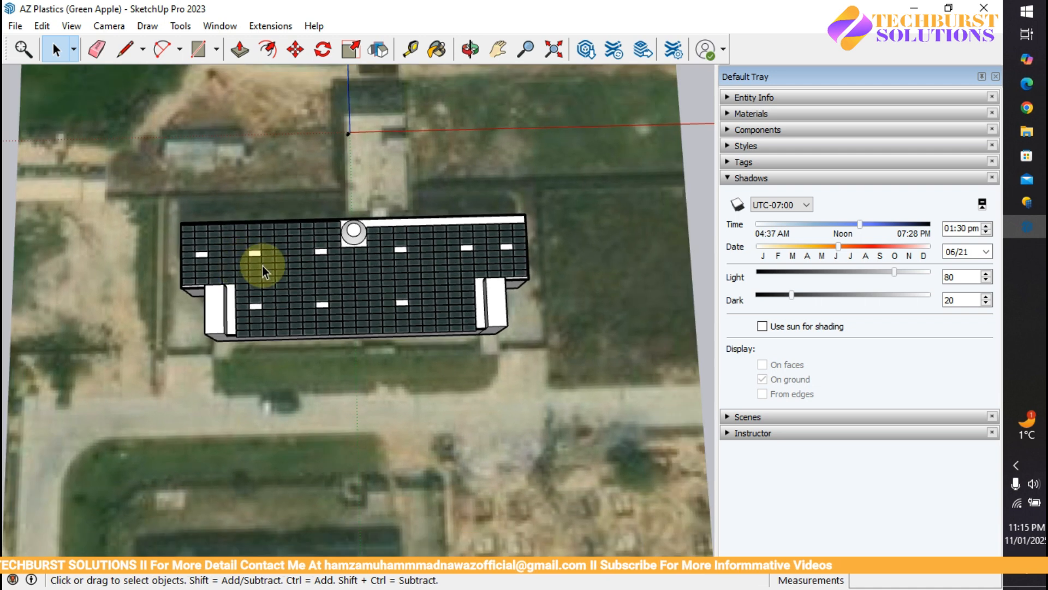
{"action": "scroll", "coordinate": [459, 211], "scroll_direction": "up", "scroll_amount": 3}
{"action": "scroll", "coordinate": [371, 262], "scroll_direction": "down", "scroll_amount": 2}
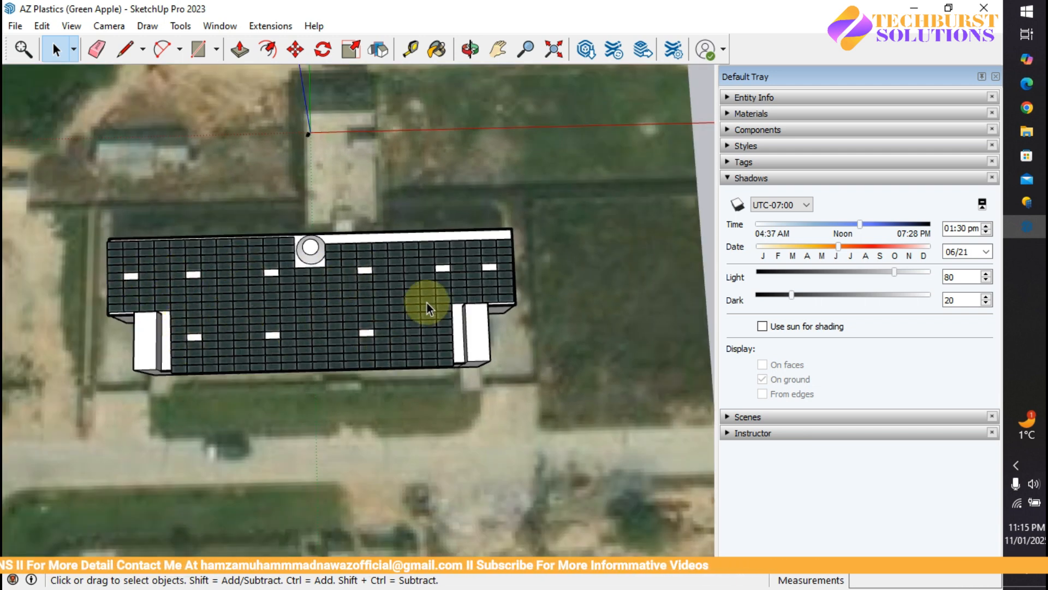
{"action": "scroll", "coordinate": [306, 303], "scroll_direction": "down", "scroll_amount": 1}
{"action": "scroll", "coordinate": [227, 320], "scroll_direction": "up", "scroll_amount": 2}
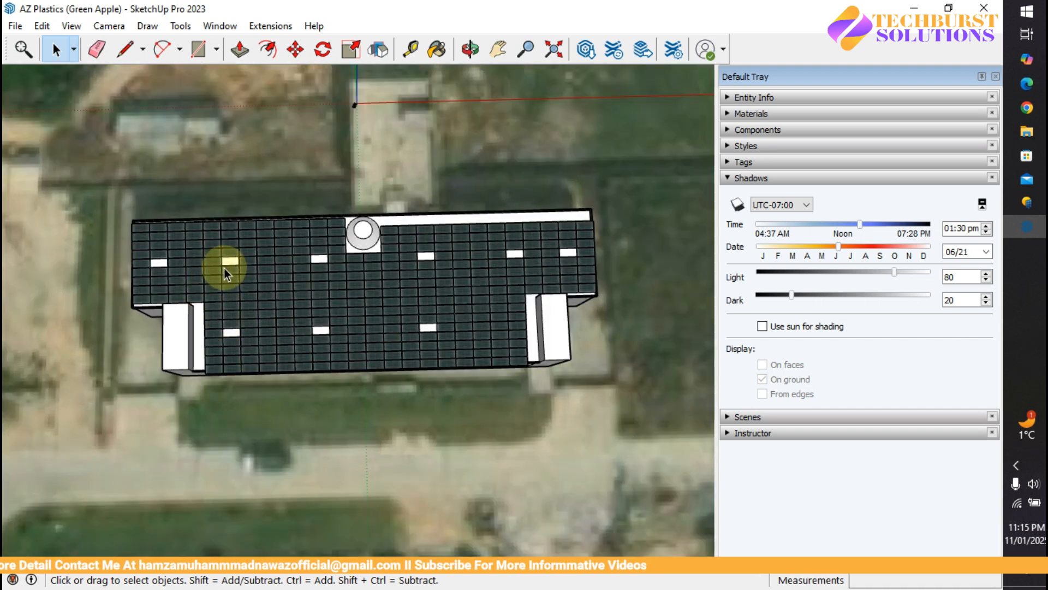
{"action": "middle_click_drag", "start_coordinate": [335, 234], "coordinate": [465, 464]}
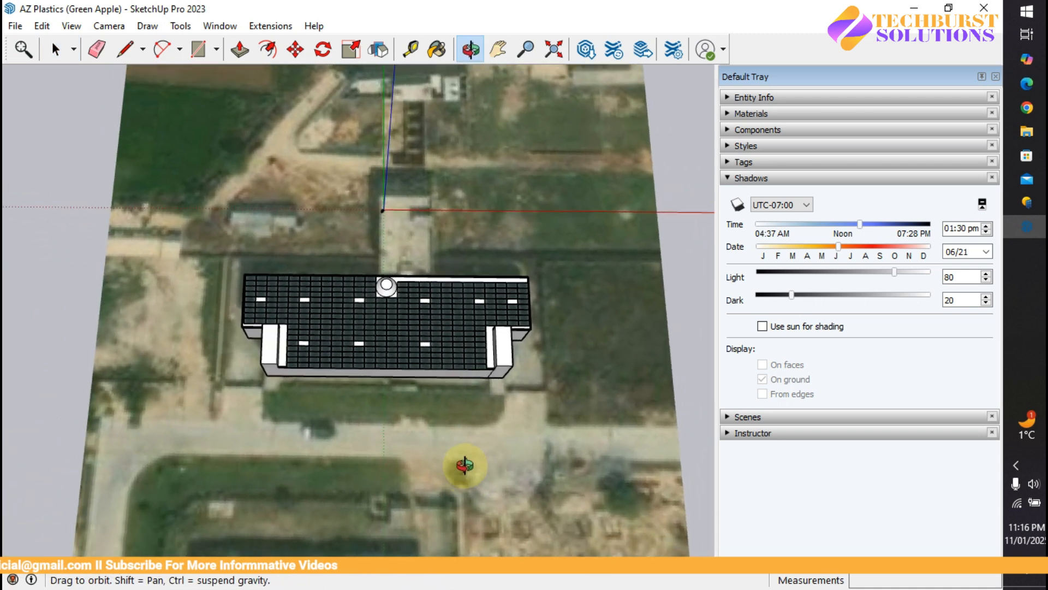
{"action": "key", "text": "space"}
{"action": "scroll", "coordinate": [351, 300], "scroll_direction": "up", "scroll_amount": 3}
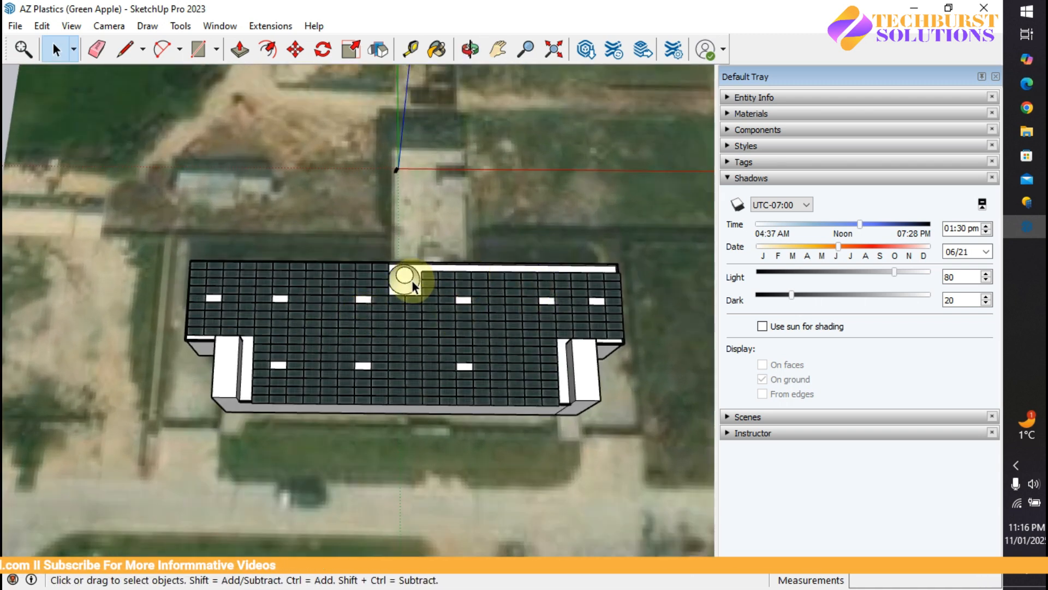
{"action": "middle_click_drag", "start_coordinate": [222, 362], "coordinate": [613, 264]}
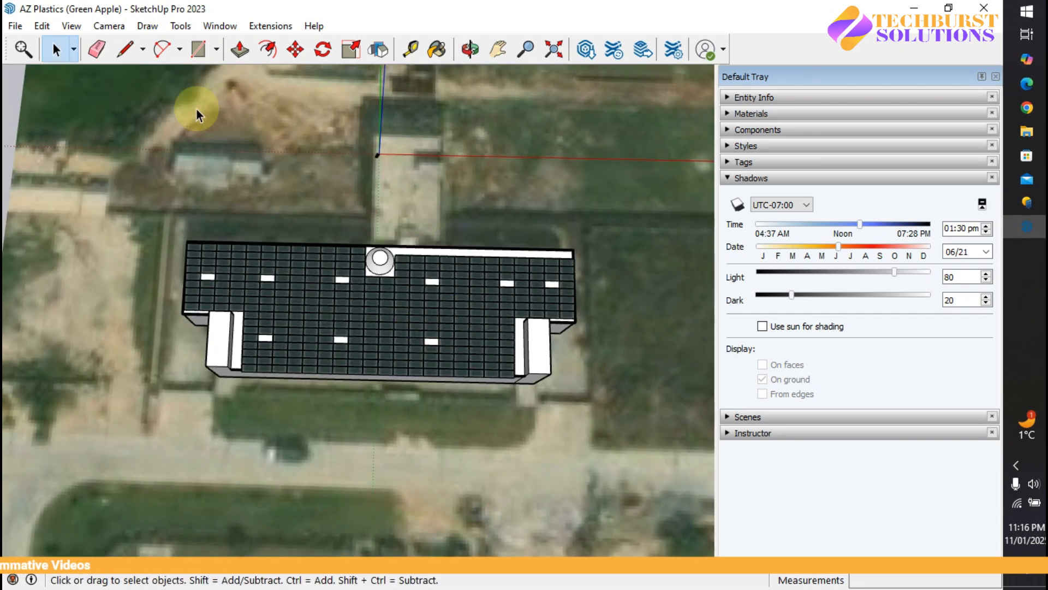
{"action": "left_click", "coordinate": [71, 26]}
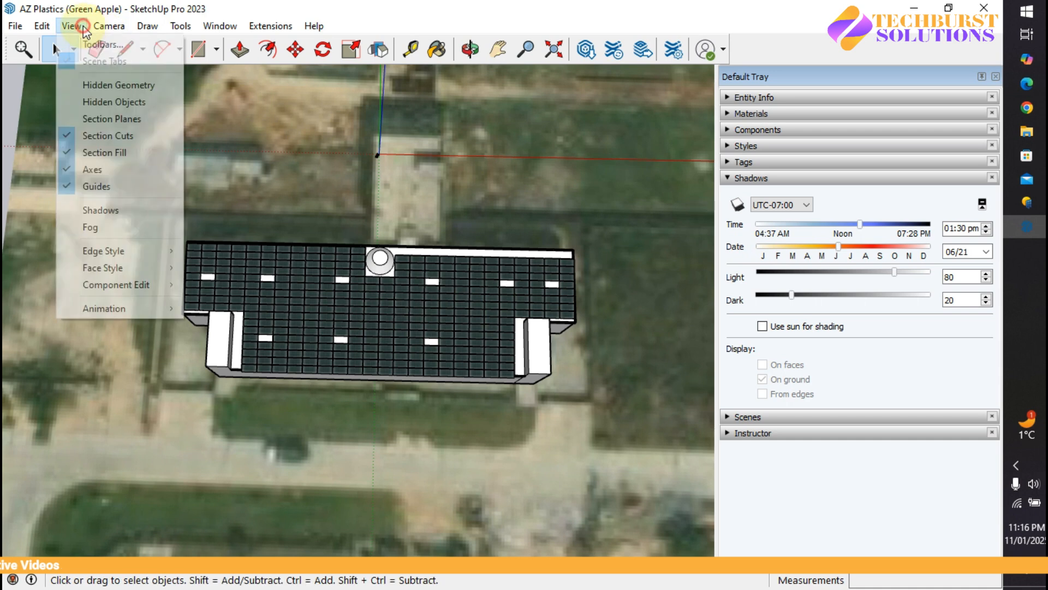
Step: Turn on shadows with the sun set to 06/29 at 03:54 pm
{"action": "left_click", "coordinate": [117, 210]}
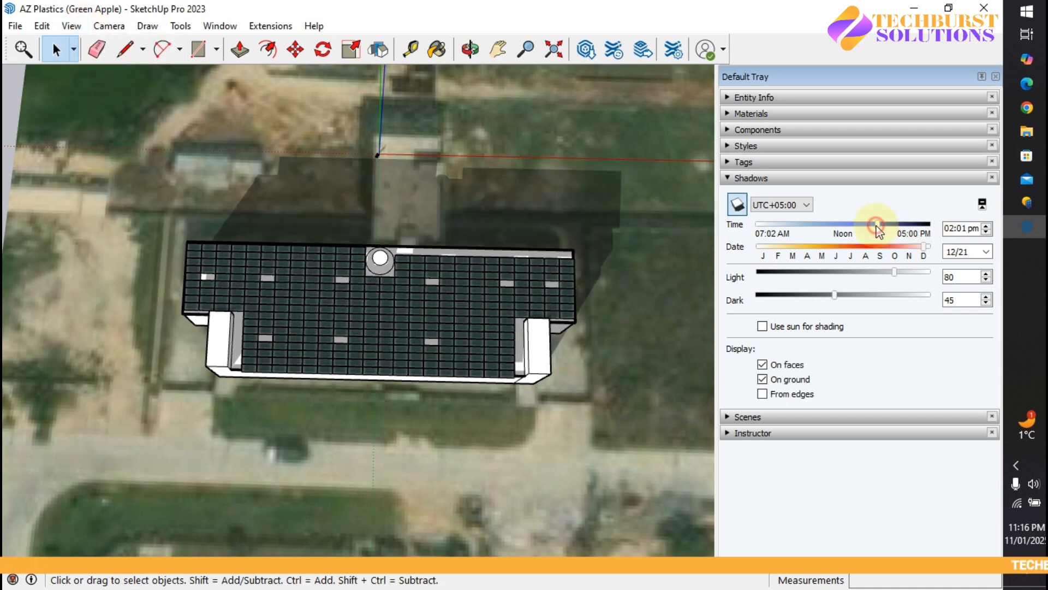
{"action": "left_click_drag", "start_coordinate": [883, 225], "coordinate": [896, 206]}
{"action": "left_click", "coordinate": [843, 246]}
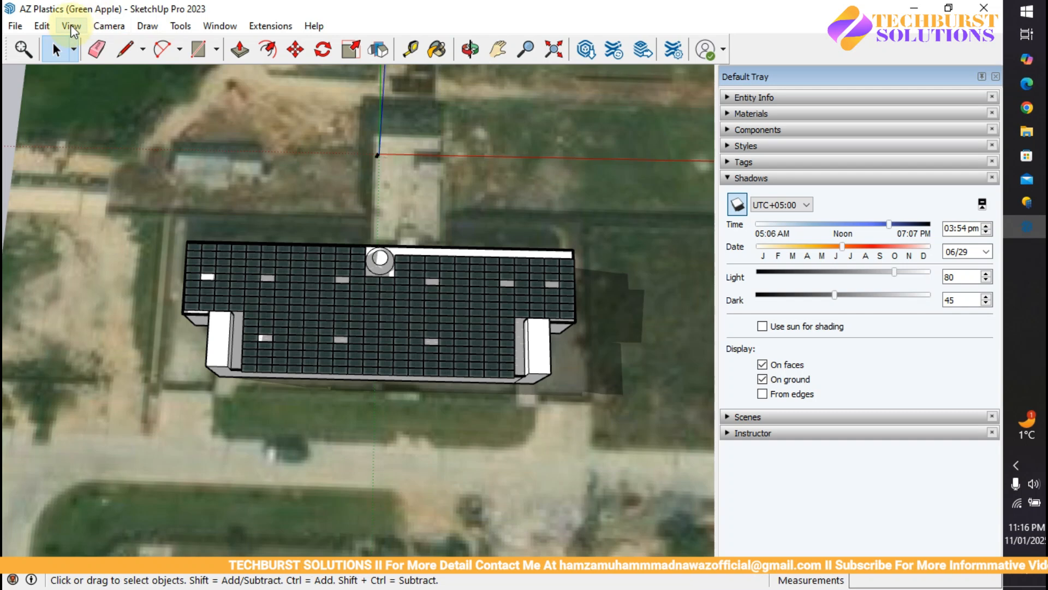
Step: Switch the model's shadows back off in SketchUp
{"action": "left_click", "coordinate": [71, 26]}
{"action": "left_click", "coordinate": [103, 211]}
{"action": "scroll", "coordinate": [510, 218], "scroll_direction": "down", "scroll_amount": 4}
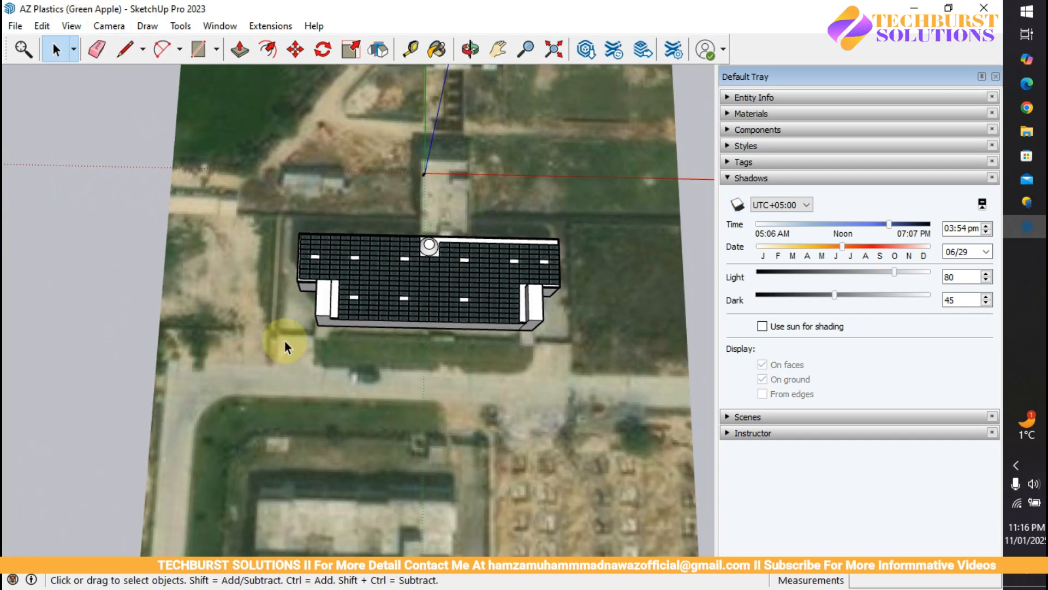
{"action": "scroll", "coordinate": [286, 346], "scroll_direction": "up", "scroll_amount": 3}
{"action": "left_click", "coordinate": [15, 27]}
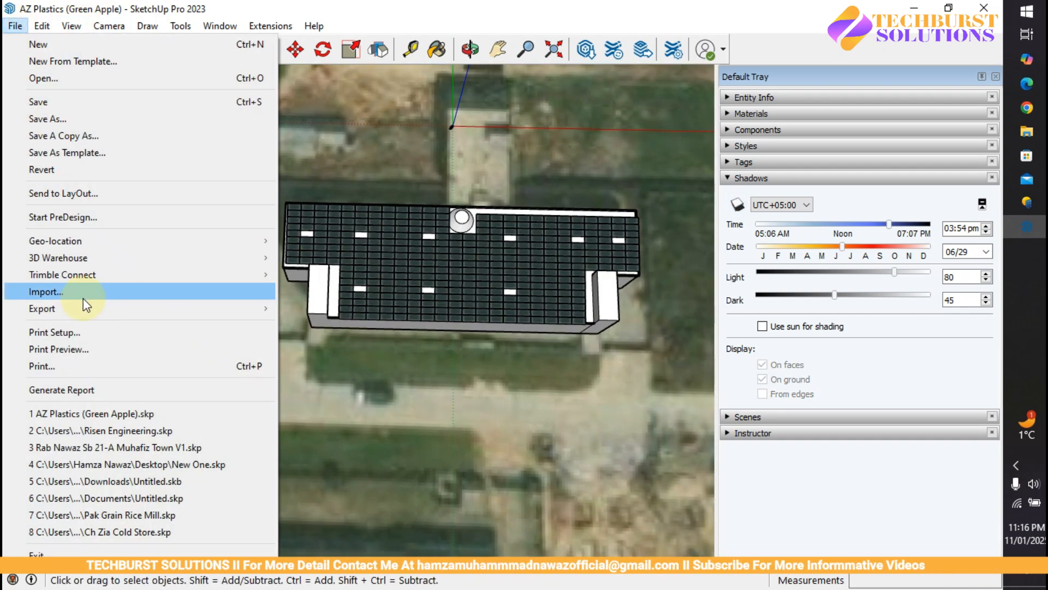
{"action": "mouse_move", "coordinate": [244, 299]}
{"action": "left_click", "coordinate": [477, 117]}
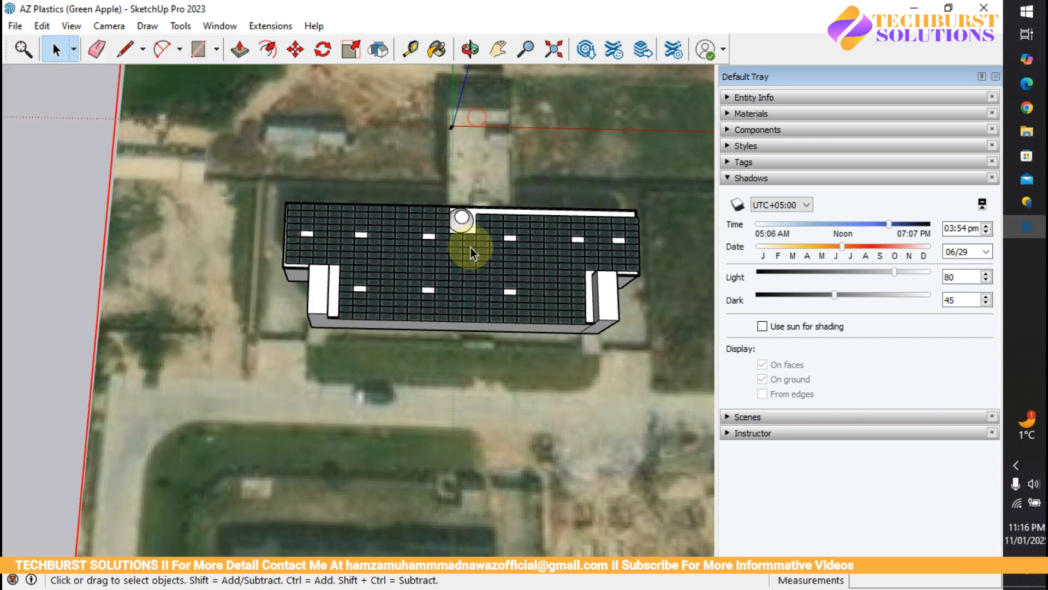
{"action": "left_click", "coordinate": [1043, 210]}
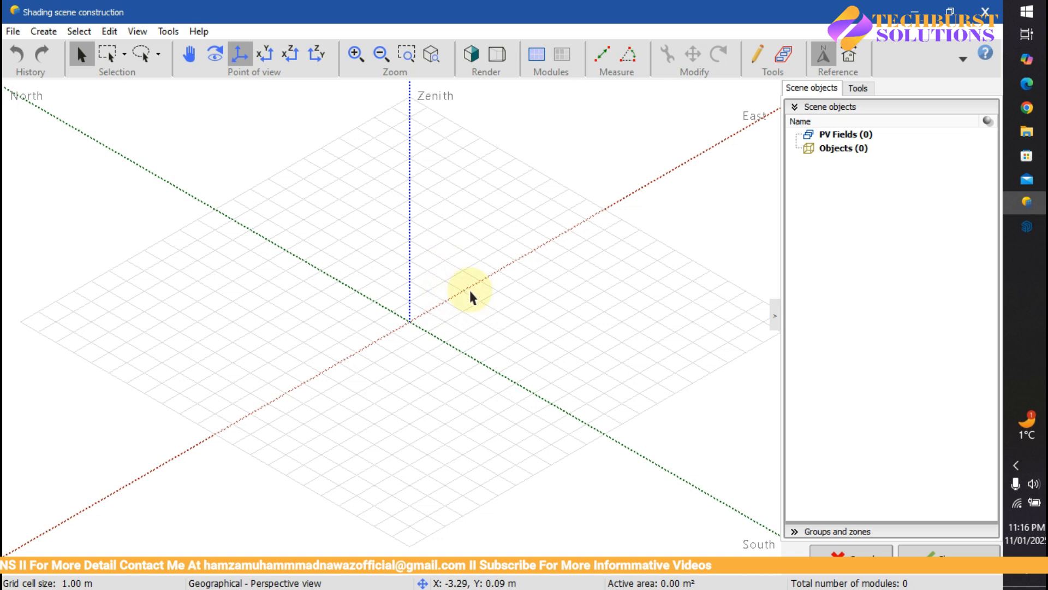
{"action": "left_click", "coordinate": [911, 10]}
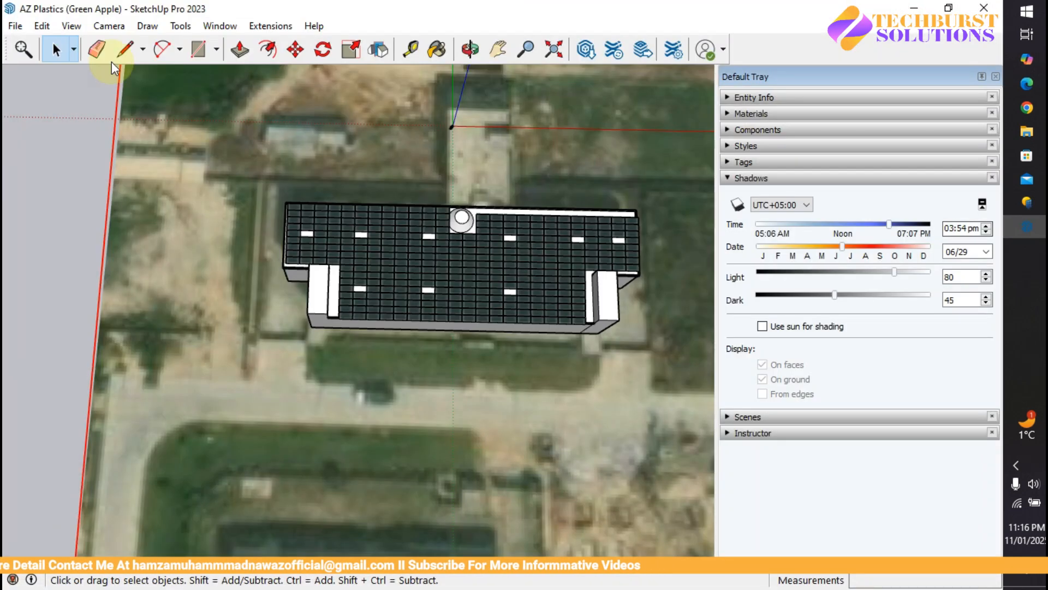
Step: Export the model as a COLLADA (.dae) 3D file into Desktop > PVsyst Training
{"action": "left_click", "coordinate": [13, 30]}
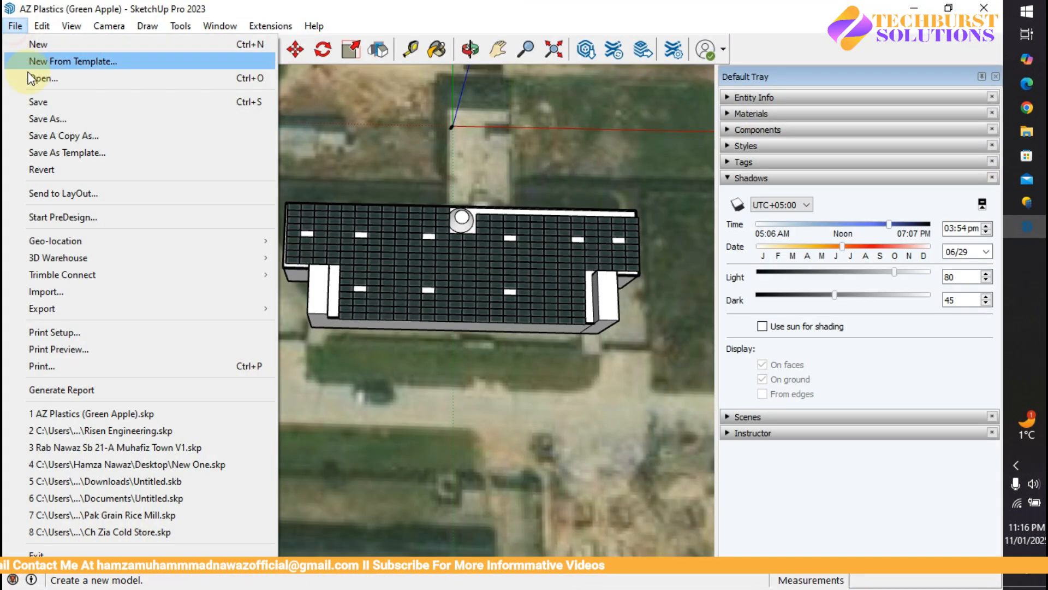
{"action": "left_click", "coordinate": [91, 308]}
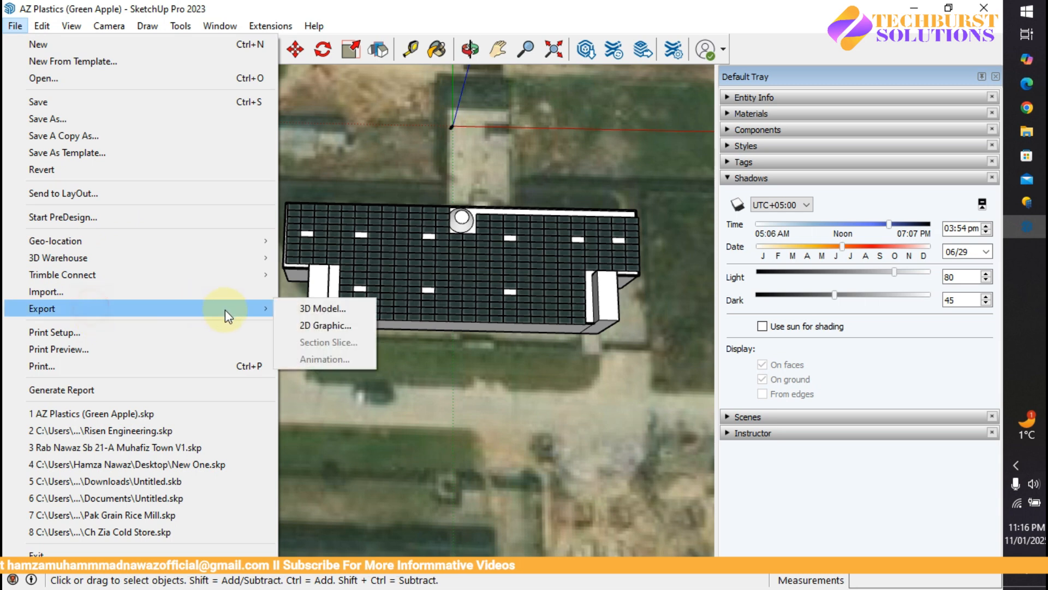
{"action": "left_click", "coordinate": [304, 310]}
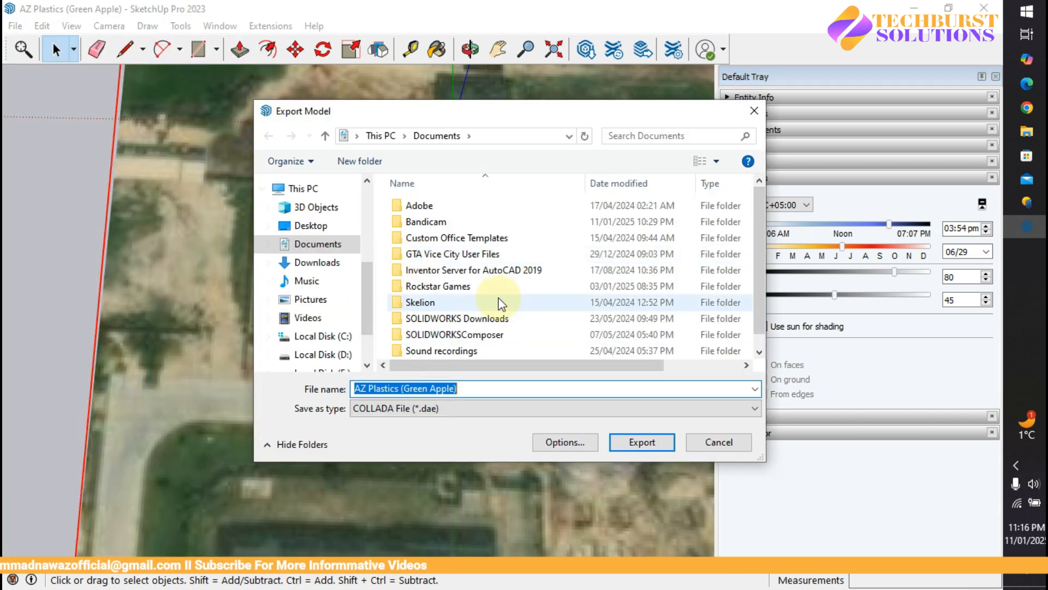
{"action": "scroll", "coordinate": [319, 328], "scroll_direction": "down", "scroll_amount": 1}
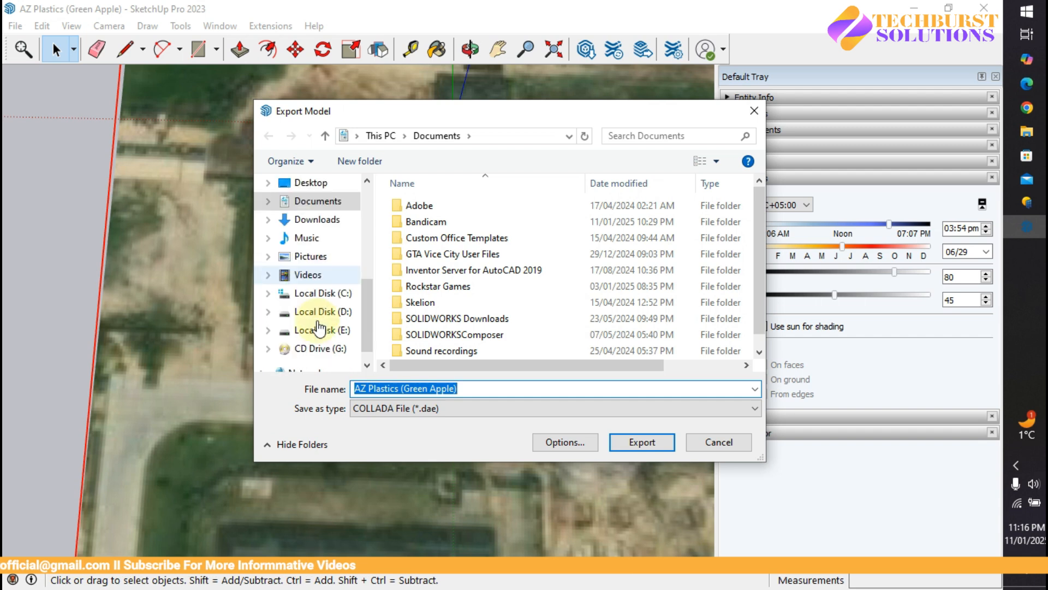
{"action": "scroll", "coordinate": [319, 327], "scroll_direction": "up", "scroll_amount": 2}
{"action": "left_click", "coordinate": [310, 213]}
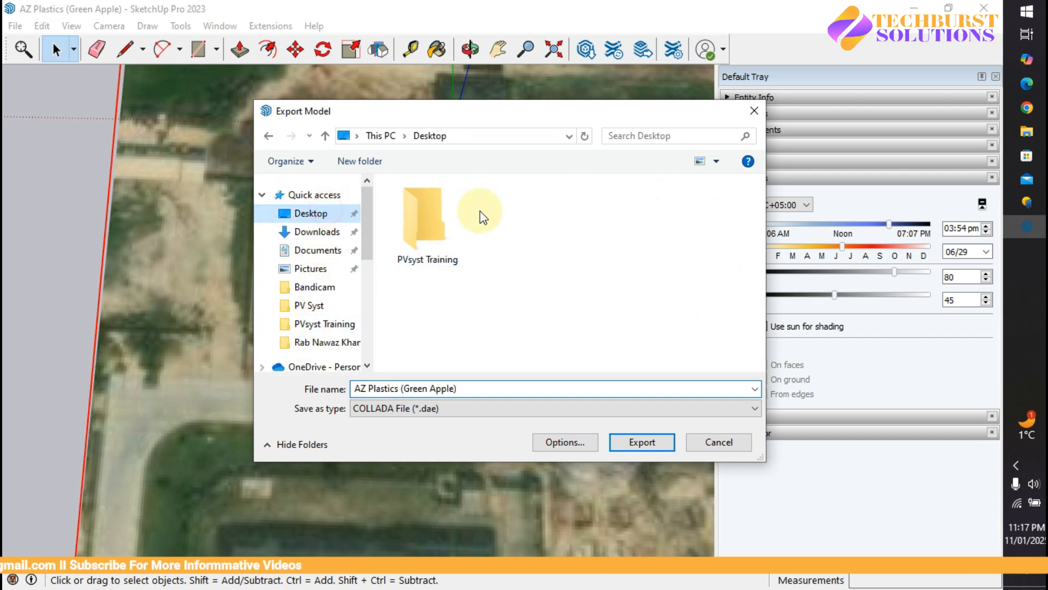
{"action": "double_click", "coordinate": [447, 224]}
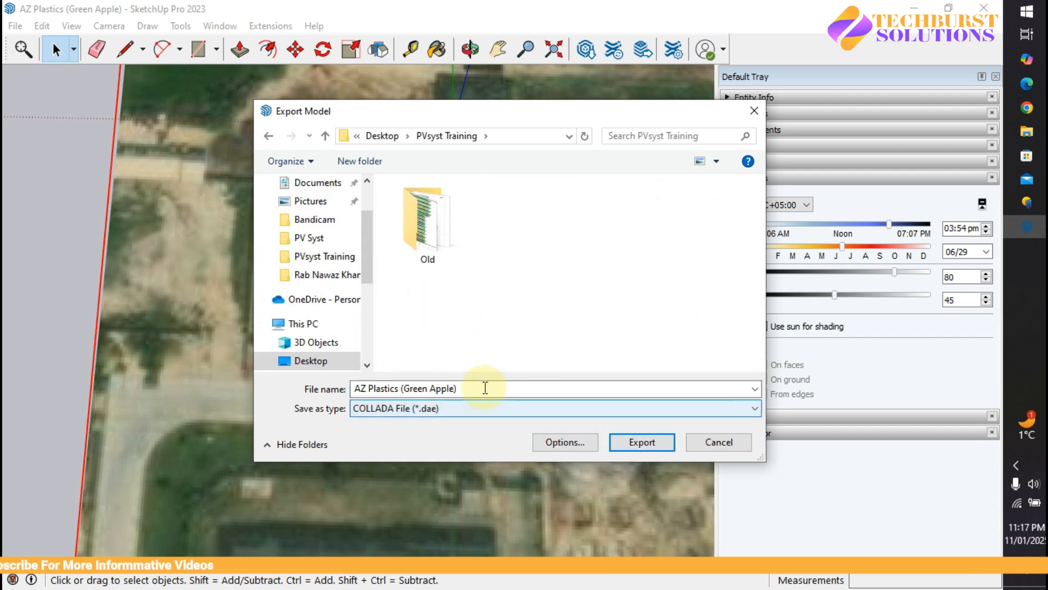
{"action": "left_click", "coordinate": [638, 440]}
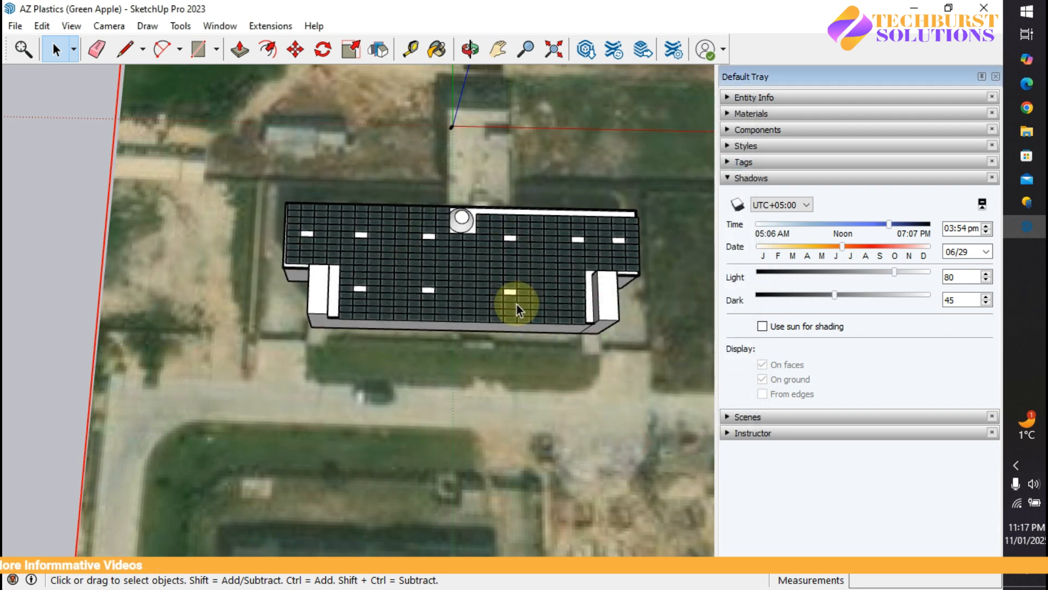
{"action": "left_click", "coordinate": [914, 8]}
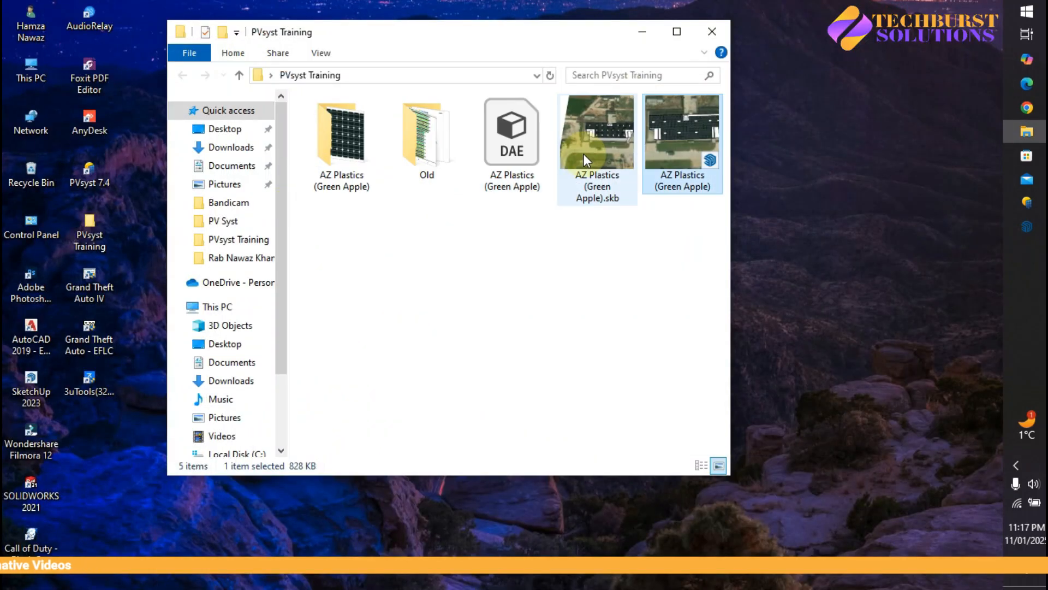
Step: Check the 426 KB AZ Plastics (Green Apple) DAE file in Explorer, then return to PVsyst
{"action": "left_click", "coordinate": [513, 156]}
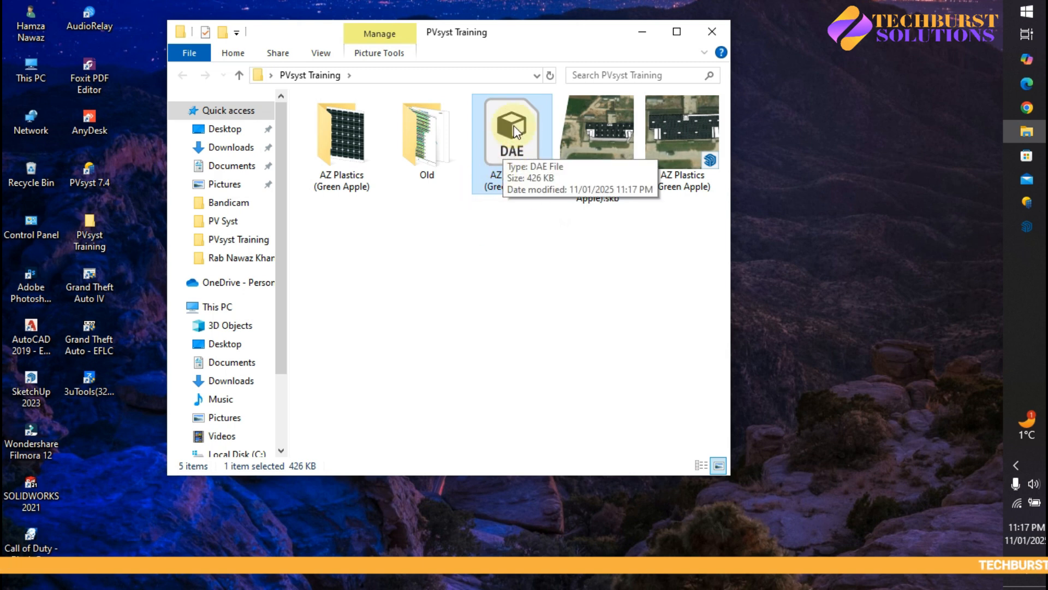
{"action": "left_click", "coordinate": [1015, 204]}
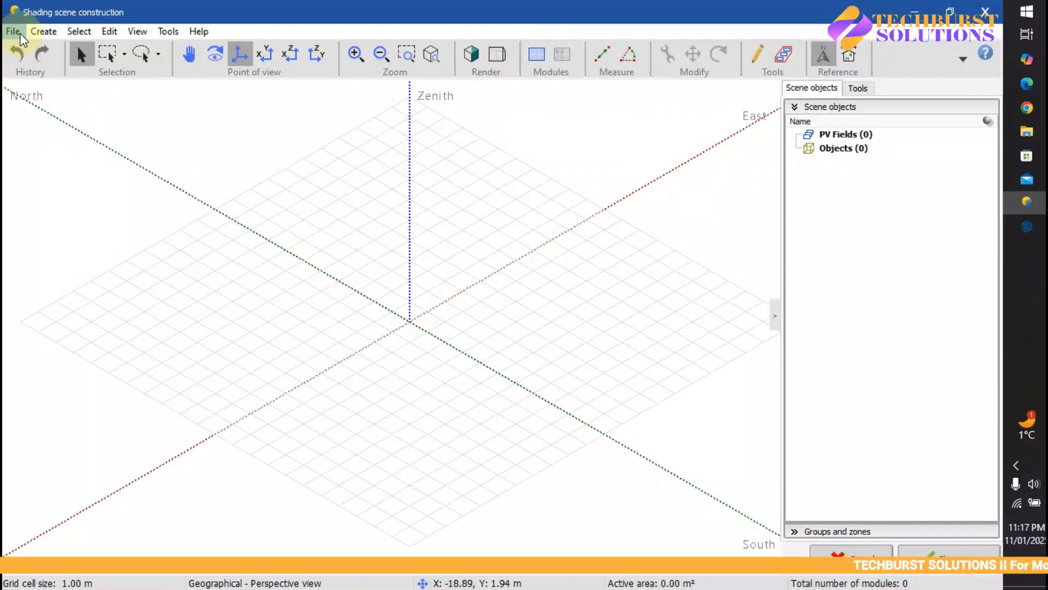
Step: Import AZ Plastics (Green Apple).dae into the scene: 766 objects, 61.163 × 39.684 × 12.673 m
{"action": "left_click", "coordinate": [13, 31]}
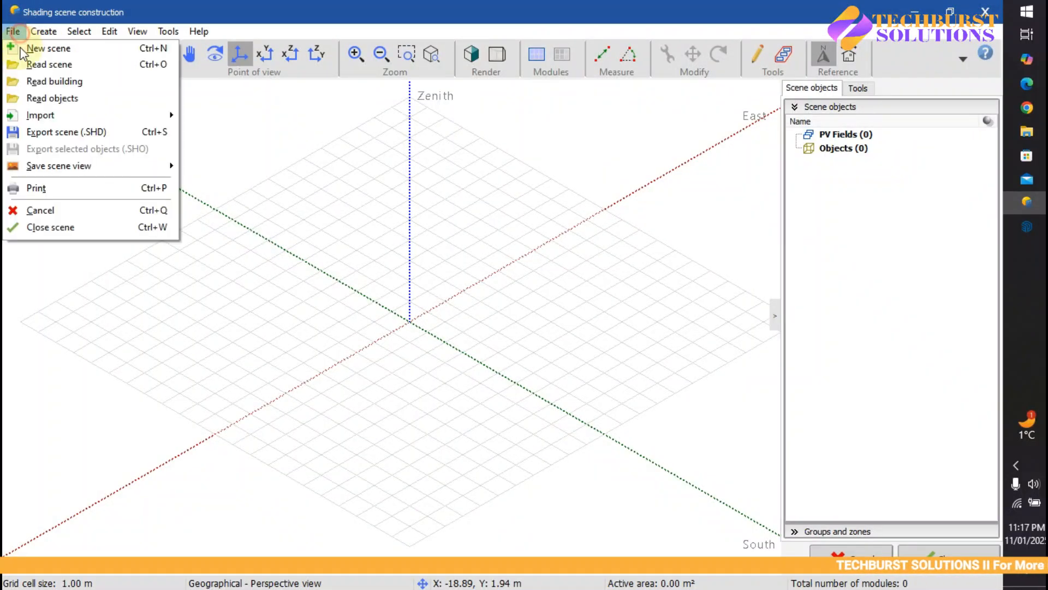
{"action": "mouse_move", "coordinate": [40, 115]}
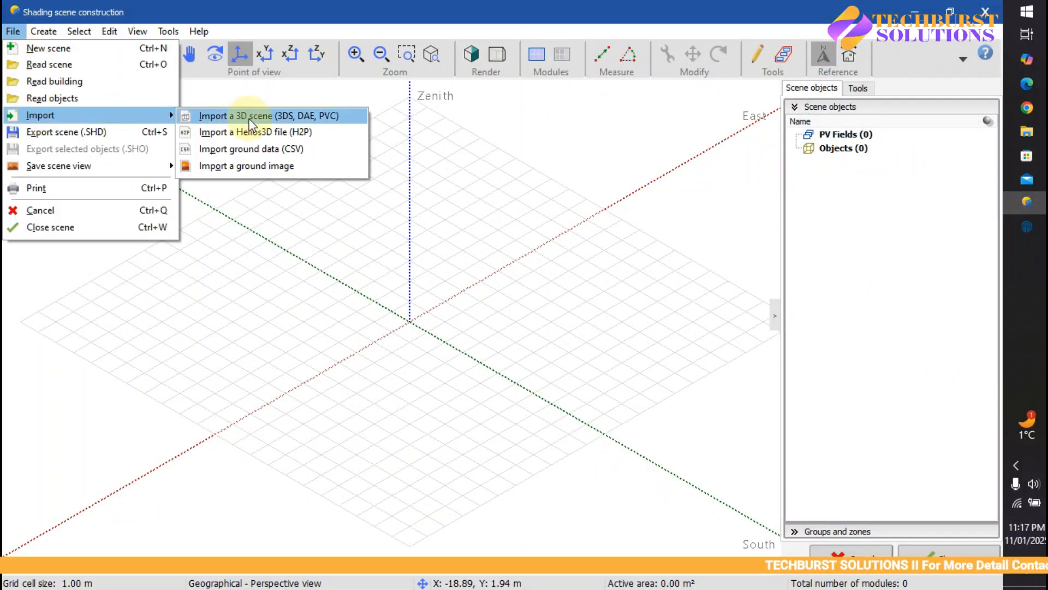
{"action": "left_click", "coordinate": [286, 116]}
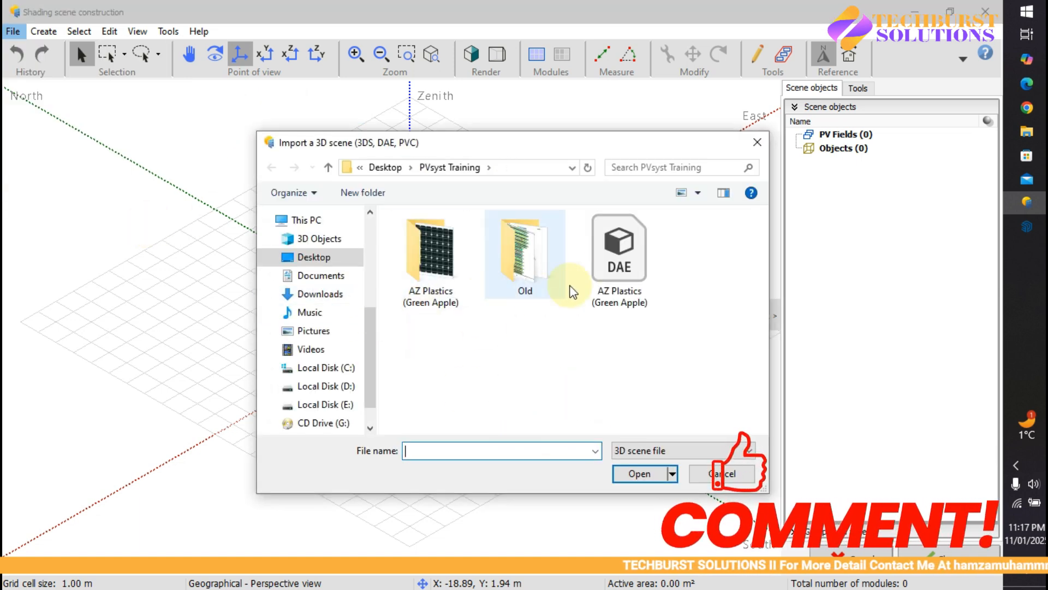
{"action": "left_click", "coordinate": [628, 278]}
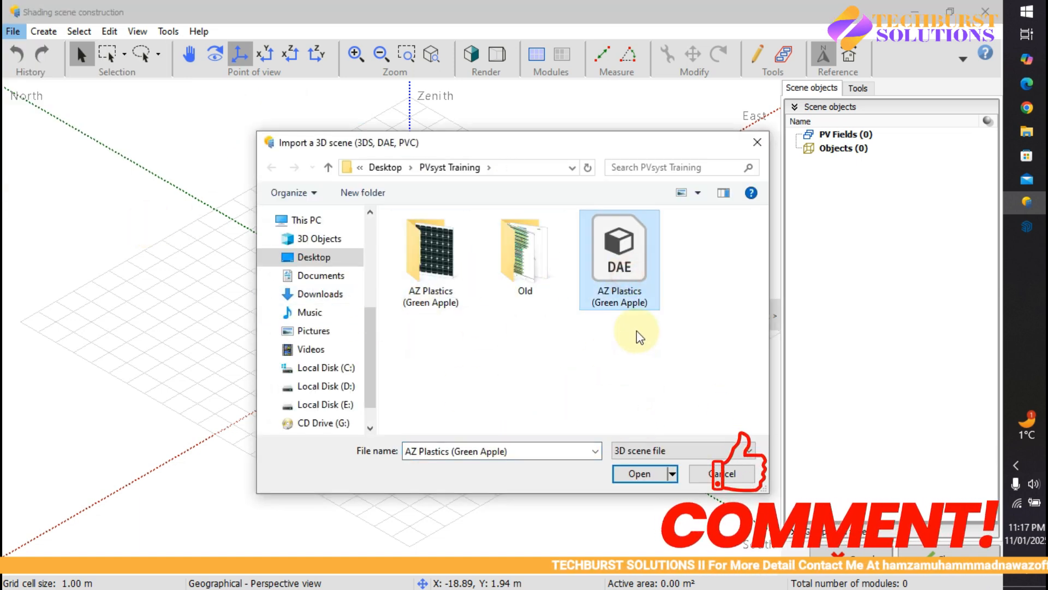
{"action": "left_click", "coordinate": [640, 474]}
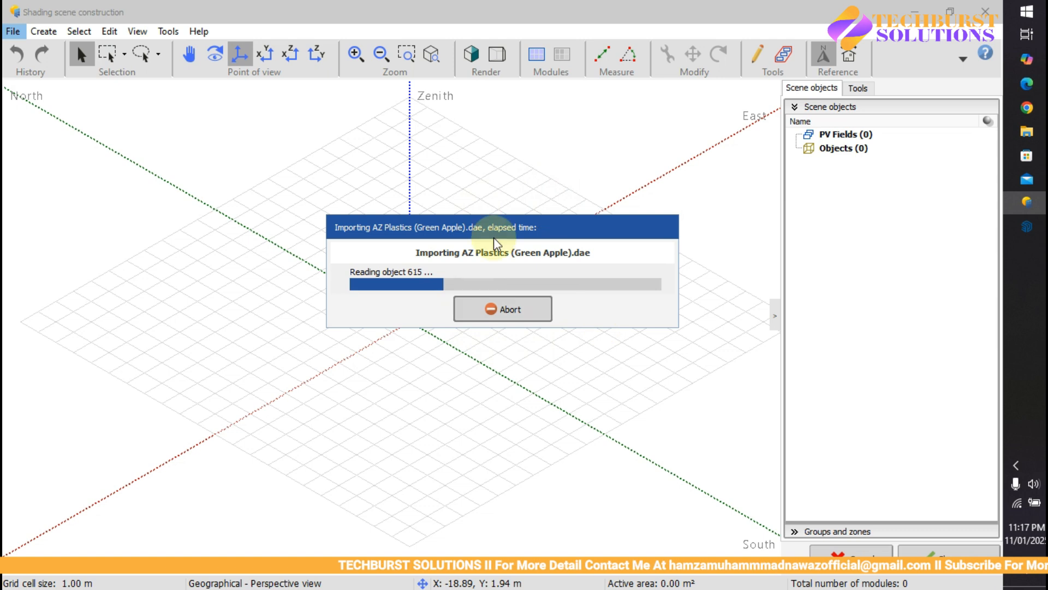
{"action": "left_click", "coordinate": [502, 309]}
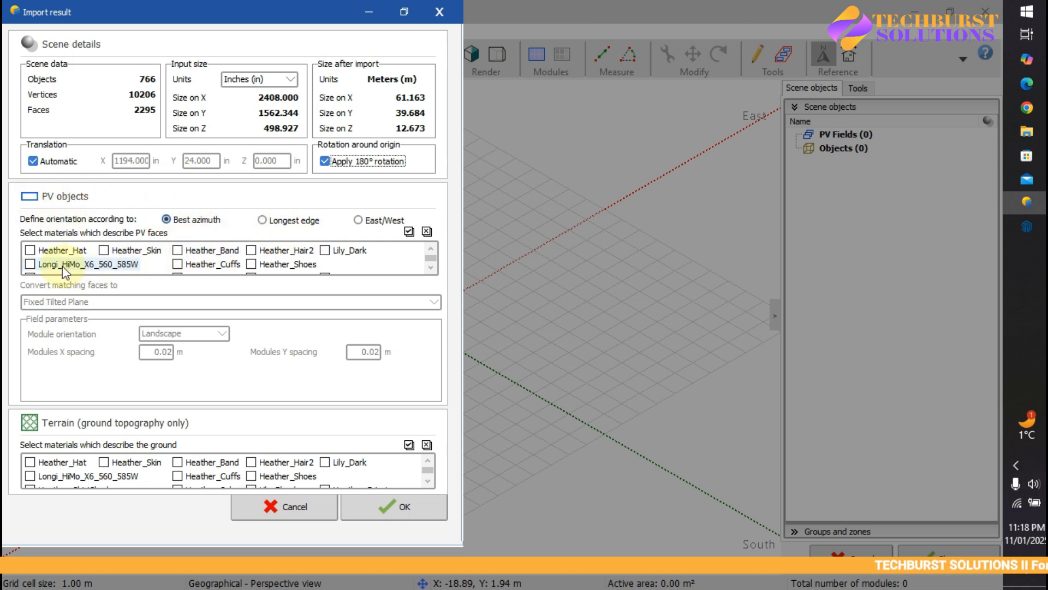
Step: Mark Longi_HiMo_X6_560_585W as a PV faces material, then bring the SketchUp model forward
{"action": "left_click", "coordinate": [30, 265]}
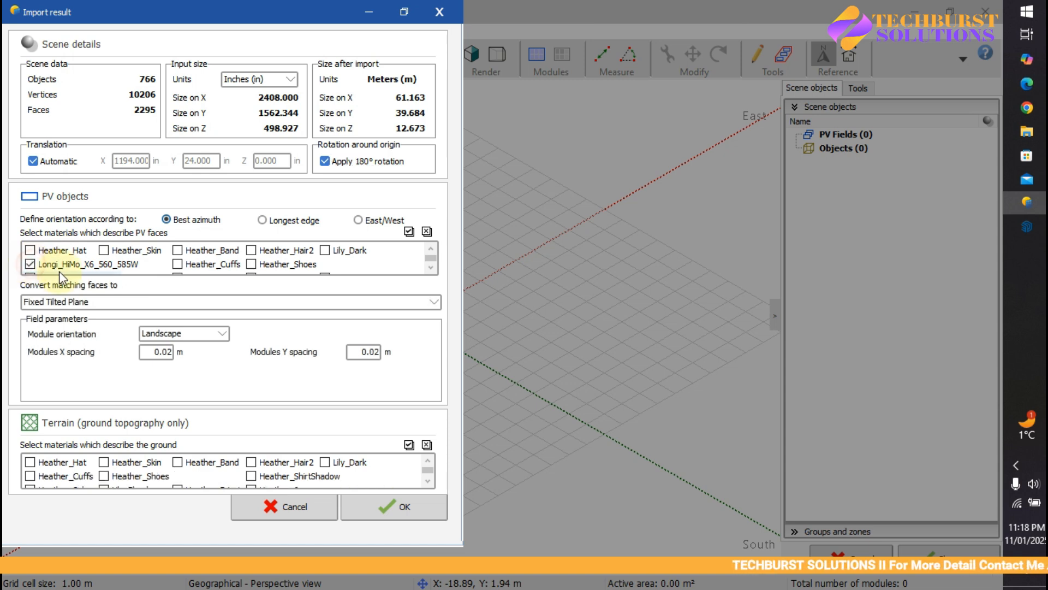
{"action": "scroll", "coordinate": [229, 254], "scroll_direction": "down", "scroll_amount": 3}
{"action": "scroll", "coordinate": [219, 259], "scroll_direction": "up", "scroll_amount": 3}
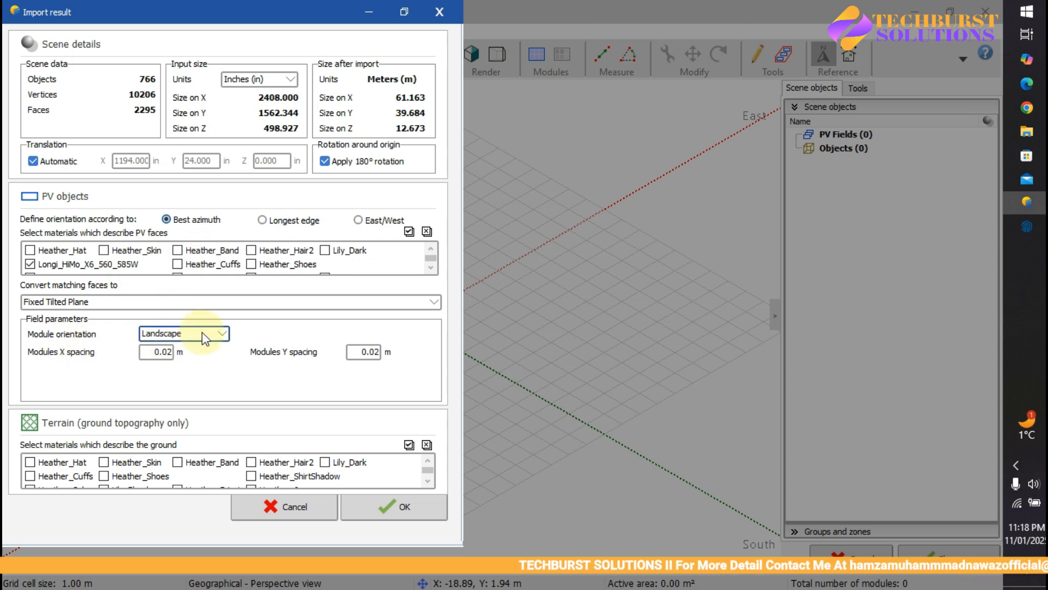
{"action": "left_click", "coordinate": [1018, 230]}
Step: Zoom in on the SketchUp roof to check the panel gaps, then return to PVsyst's Import result
{"action": "scroll", "coordinate": [367, 306], "scroll_direction": "up", "scroll_amount": 5}
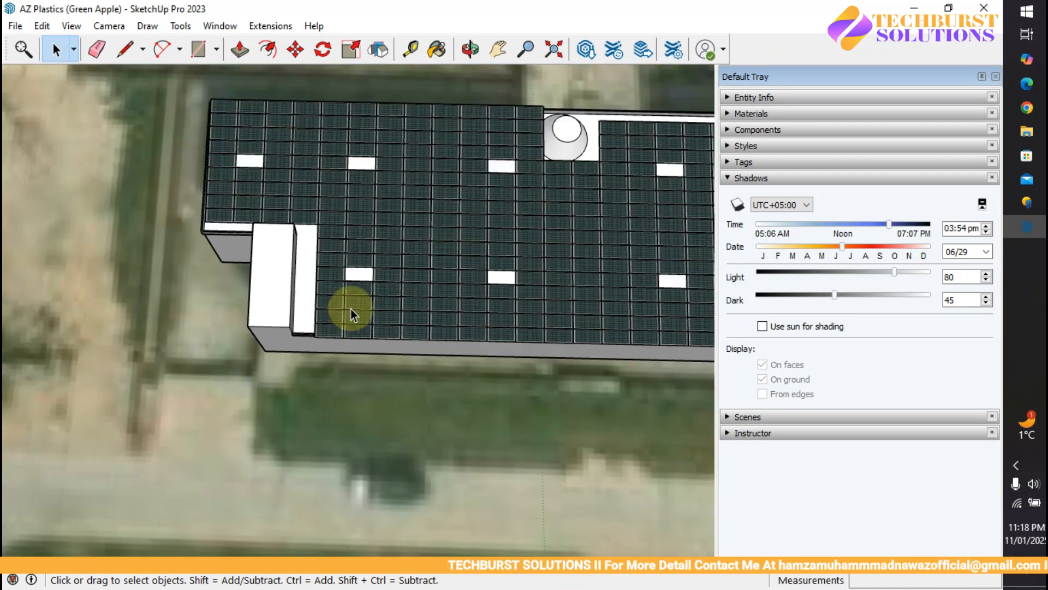
{"action": "scroll", "coordinate": [316, 344], "scroll_direction": "up", "scroll_amount": 2}
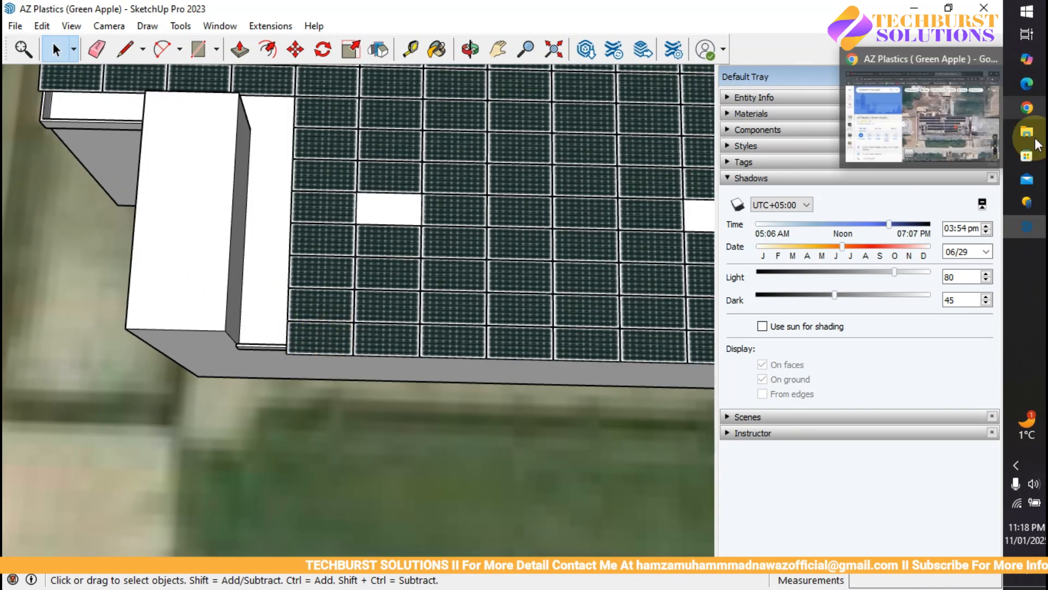
{"action": "mouse_move", "coordinate": [1035, 202]}
{"action": "scroll", "coordinate": [355, 328], "scroll_direction": "up", "scroll_amount": 6}
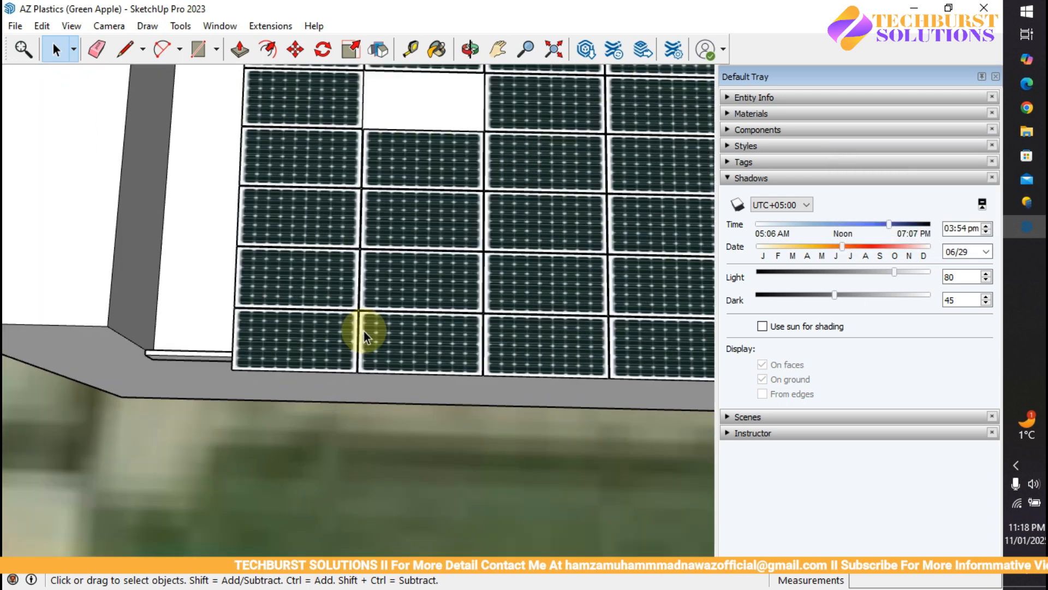
{"action": "scroll", "coordinate": [347, 322], "scroll_direction": "up", "scroll_amount": 2}
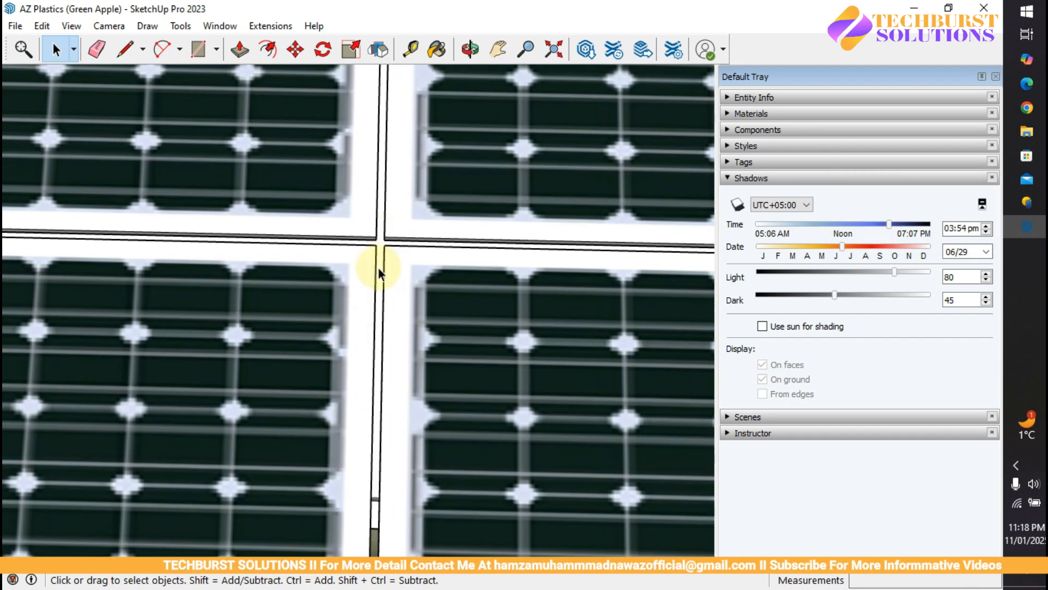
{"action": "scroll", "coordinate": [385, 272], "scroll_direction": "up", "scroll_amount": 1}
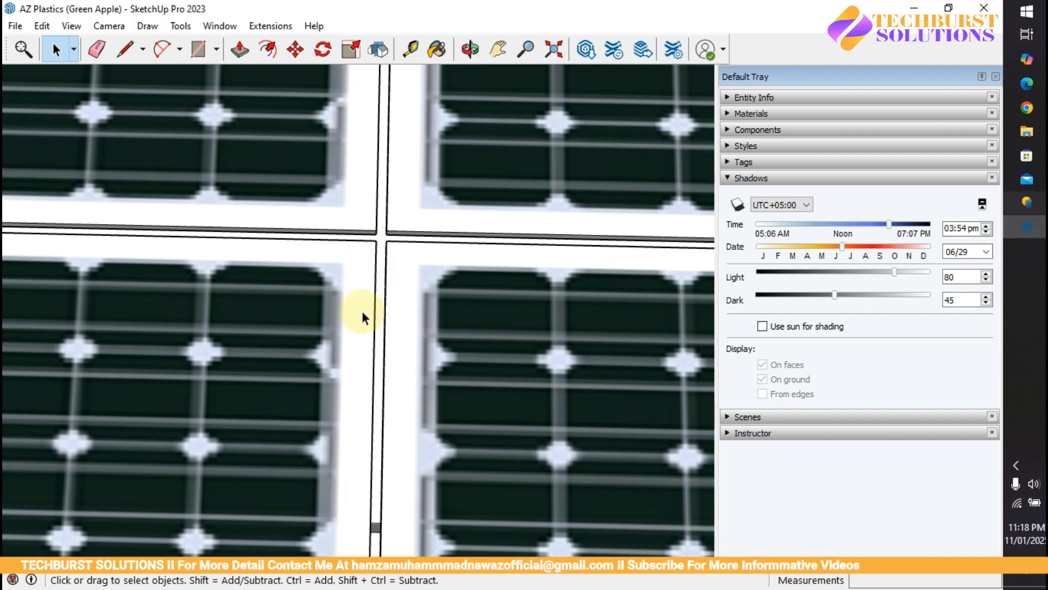
{"action": "left_click", "coordinate": [1026, 203]}
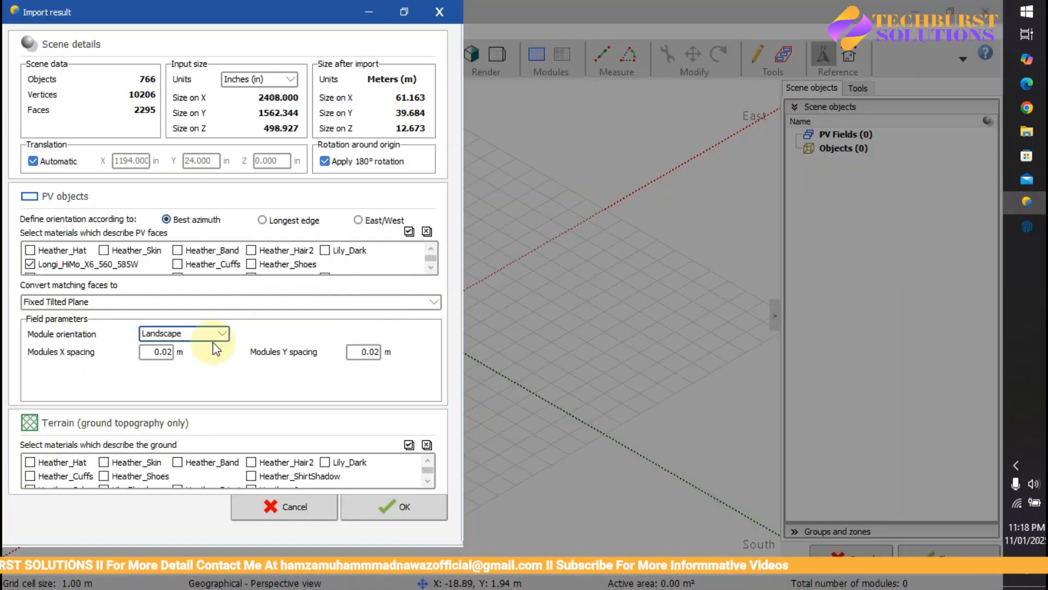
Step: Confirm the 0.02 m Modules X and Y spacing and accept the import
{"action": "left_click_drag", "start_coordinate": [166, 348], "coordinate": [189, 347]}
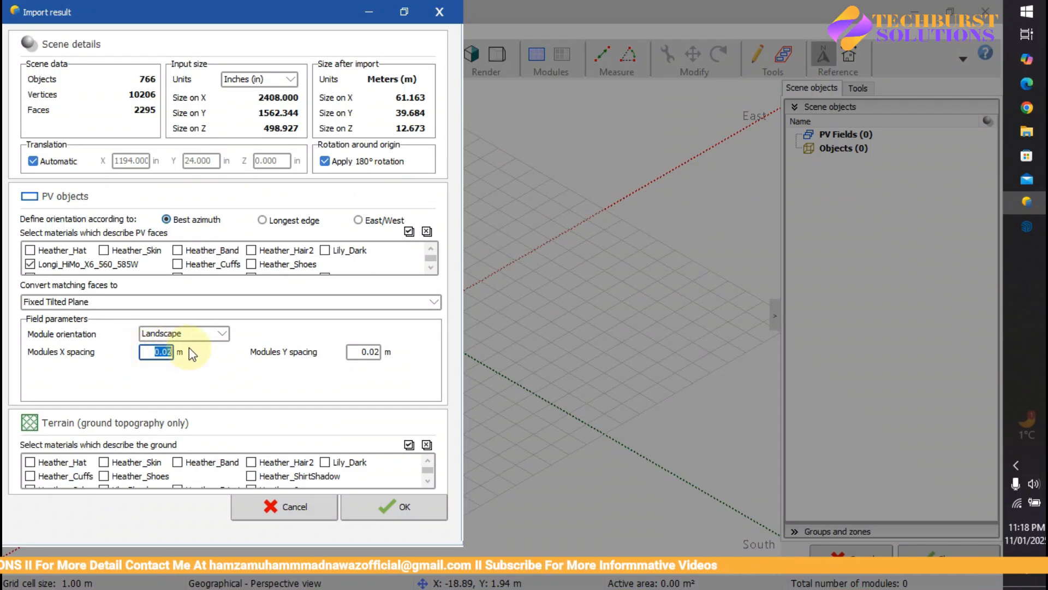
{"action": "left_click_drag", "start_coordinate": [352, 352], "coordinate": [386, 348]}
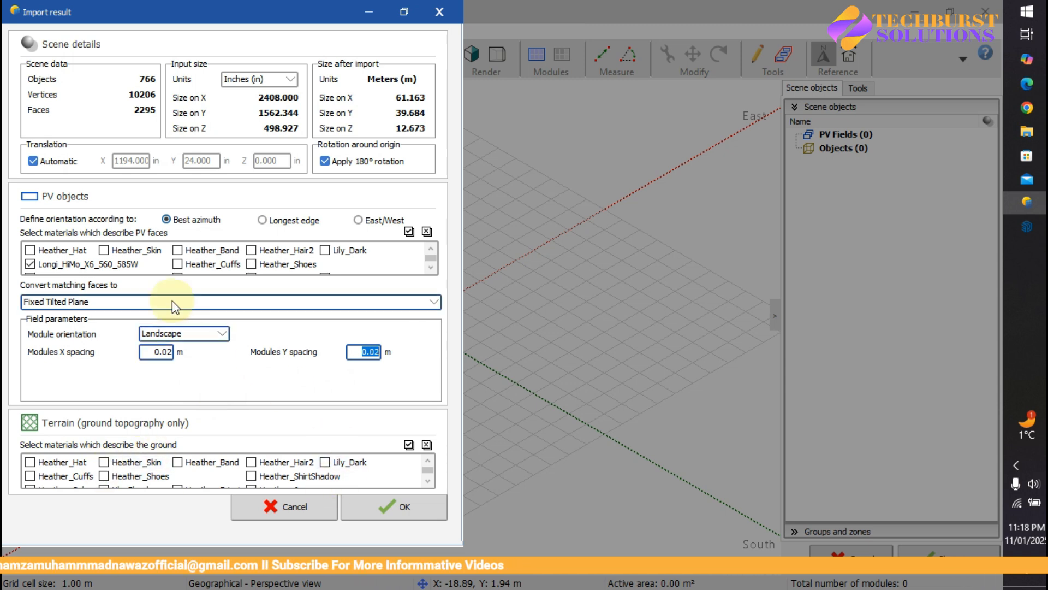
{"action": "left_click", "coordinate": [403, 500]}
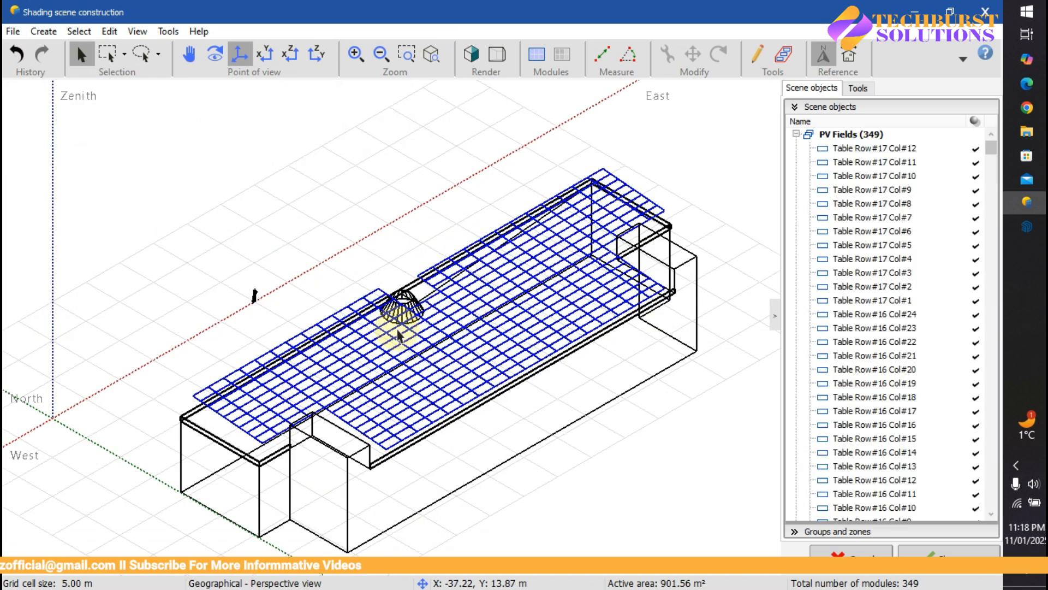
Step: Orbit the imported building, preview it rendered and back in wireframe, then close the scene
{"action": "scroll", "coordinate": [557, 262], "scroll_direction": "down", "scroll_amount": 5}
{"action": "mouse_move", "coordinate": [597, 277]}
{"action": "middle_mouse_down"}
{"action": "mouse_move", "coordinate": [370, 394]}
{"action": "mouse_move", "coordinate": [424, 398]}
{"action": "mouse_move", "coordinate": [485, 363]}
{"action": "mouse_move", "coordinate": [517, 277]}
{"action": "mouse_move", "coordinate": [363, 251]}
{"action": "mouse_move", "coordinate": [499, 333]}
{"action": "mouse_move", "coordinate": [470, 353]}
{"action": "mouse_move", "coordinate": [211, 274]}
{"action": "mouse_move", "coordinate": [271, 326]}
{"action": "mouse_move", "coordinate": [483, 327]}
{"action": "mouse_move", "coordinate": [469, 377]}
{"action": "mouse_move", "coordinate": [481, 404]}
{"action": "mouse_move", "coordinate": [491, 327]}
{"action": "mouse_move", "coordinate": [381, 421]}
{"action": "mouse_move", "coordinate": [421, 363]}
{"action": "mouse_move", "coordinate": [595, 252]}
{"action": "mouse_move", "coordinate": [550, 281]}
{"action": "mouse_move", "coordinate": [431, 300]}
{"action": "mouse_move", "coordinate": [665, 333]}
{"action": "mouse_move", "coordinate": [623, 355]}
{"action": "mouse_move", "coordinate": [592, 349]}
{"action": "mouse_move", "coordinate": [552, 300]}
{"action": "mouse_move", "coordinate": [581, 363]}
{"action": "mouse_move", "coordinate": [567, 374]}
{"action": "middle_mouse_up"}
{"action": "scroll", "coordinate": [491, 377], "scroll_direction": "up", "scroll_amount": 3}
{"action": "left_click", "coordinate": [474, 54]}
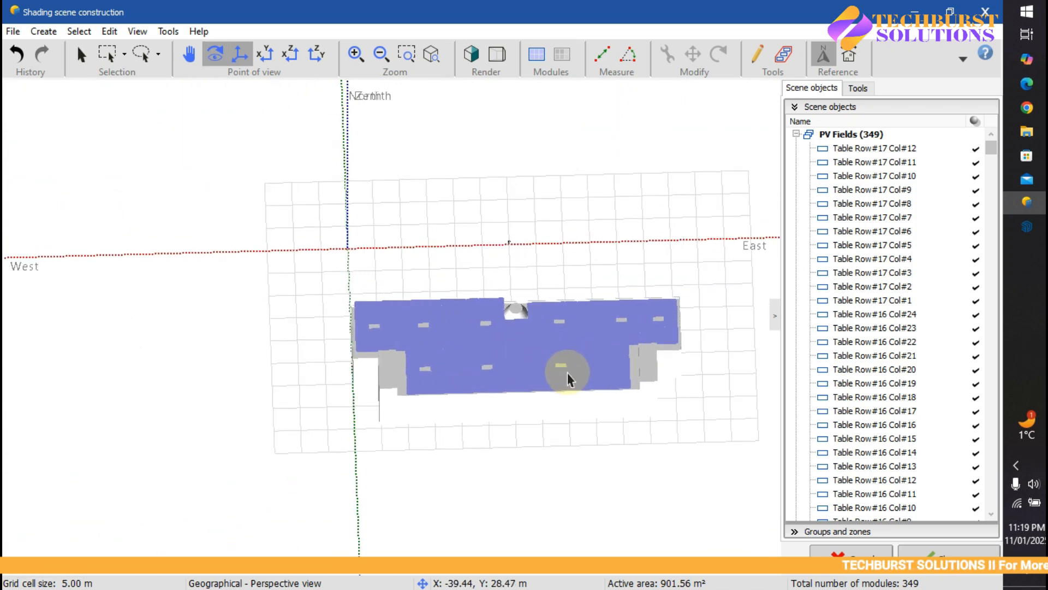
{"action": "left_click", "coordinate": [477, 62]}
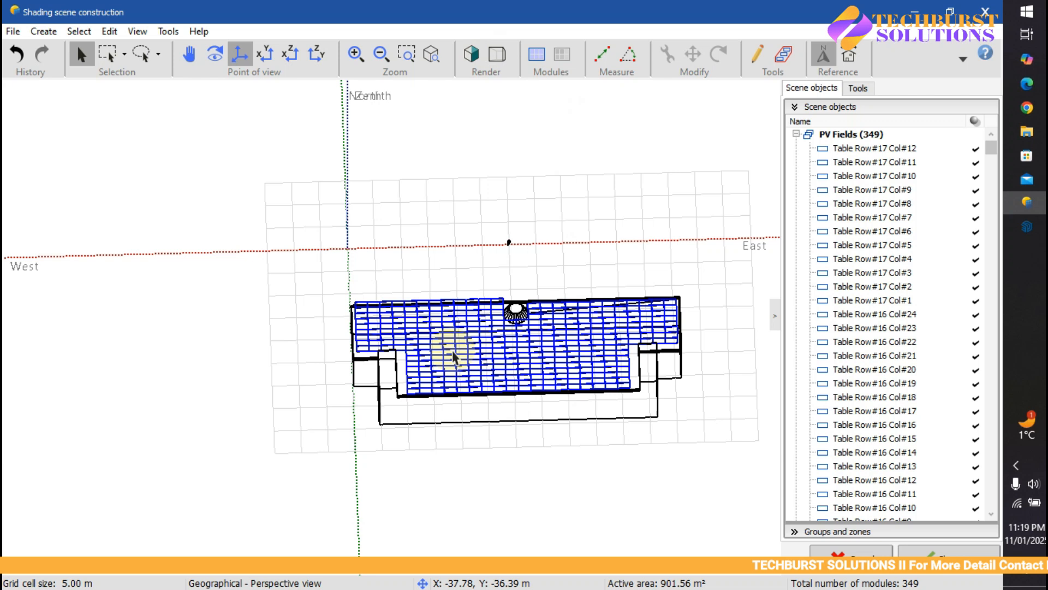
{"action": "left_click", "coordinate": [931, 550]}
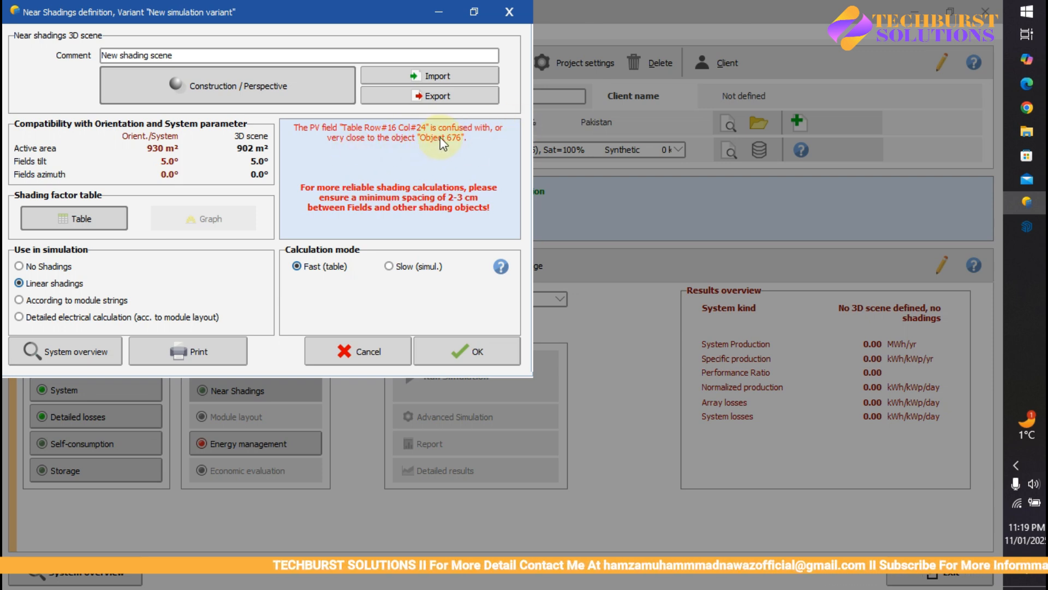
Step: Reopen Construction / Perspective to inspect the Row#16 Col#24 conflict with Object 676
{"action": "left_click", "coordinate": [234, 86]}
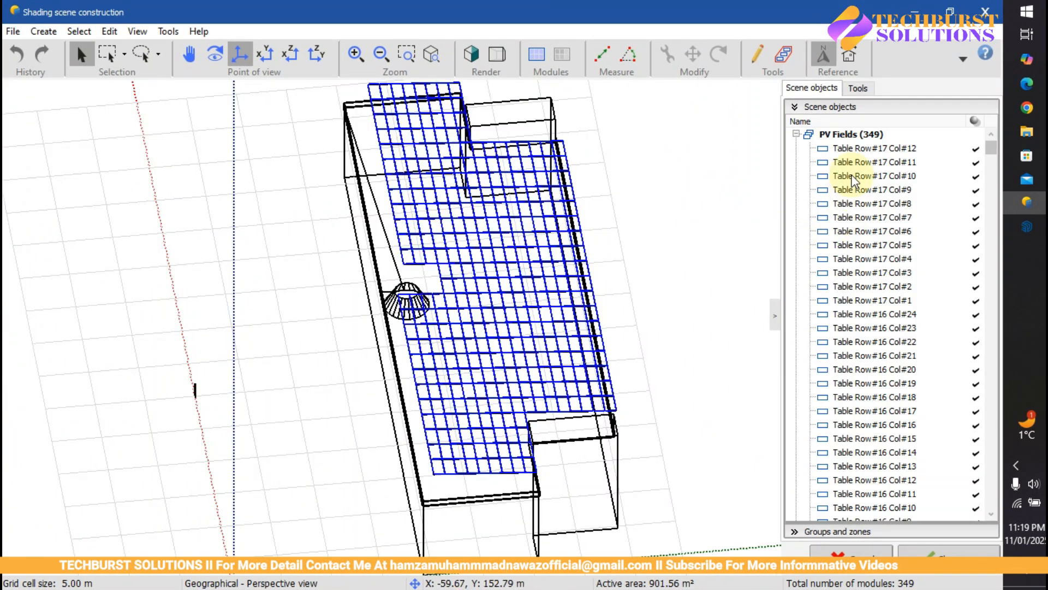
{"action": "left_click", "coordinate": [798, 134]}
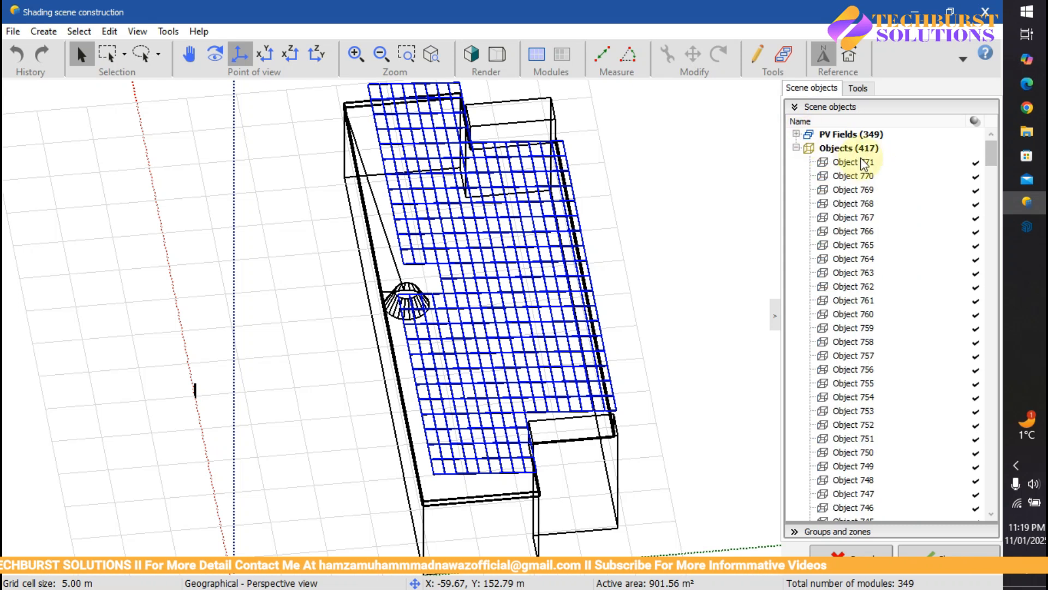
{"action": "scroll", "coordinate": [863, 322], "scroll_direction": "down", "scroll_amount": 20}
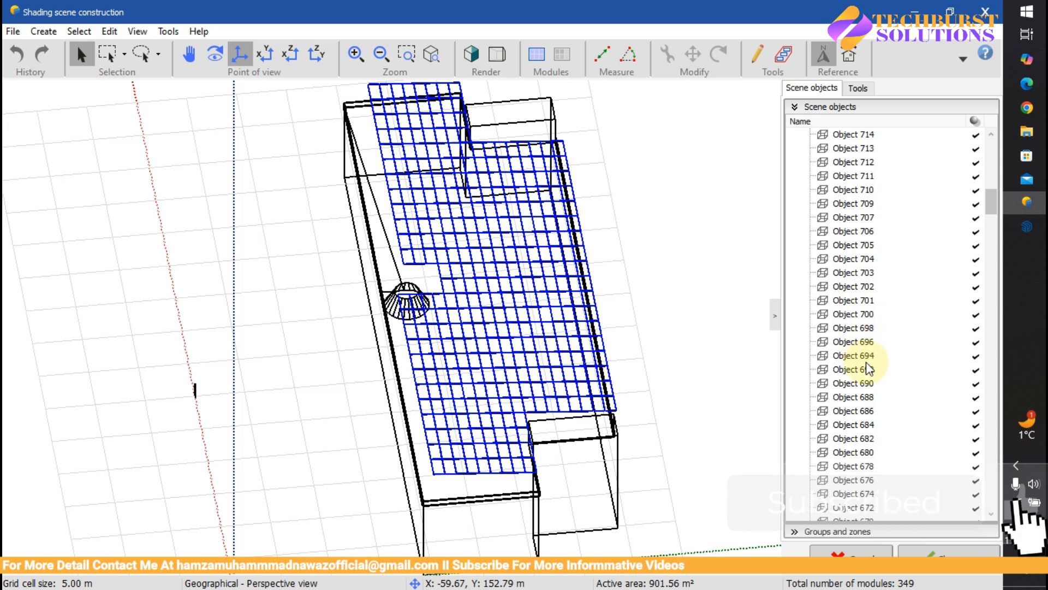
{"action": "left_click", "coordinate": [872, 481]}
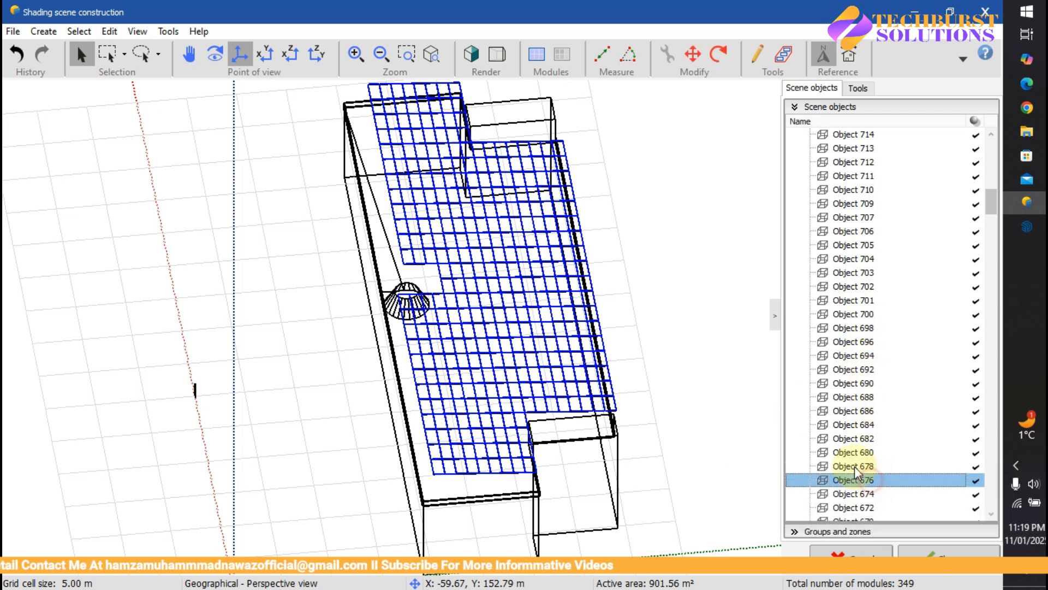
{"action": "scroll", "coordinate": [403, 299], "scroll_direction": "down", "scroll_amount": 3}
{"action": "scroll", "coordinate": [391, 141], "scroll_direction": "up", "scroll_amount": 10}
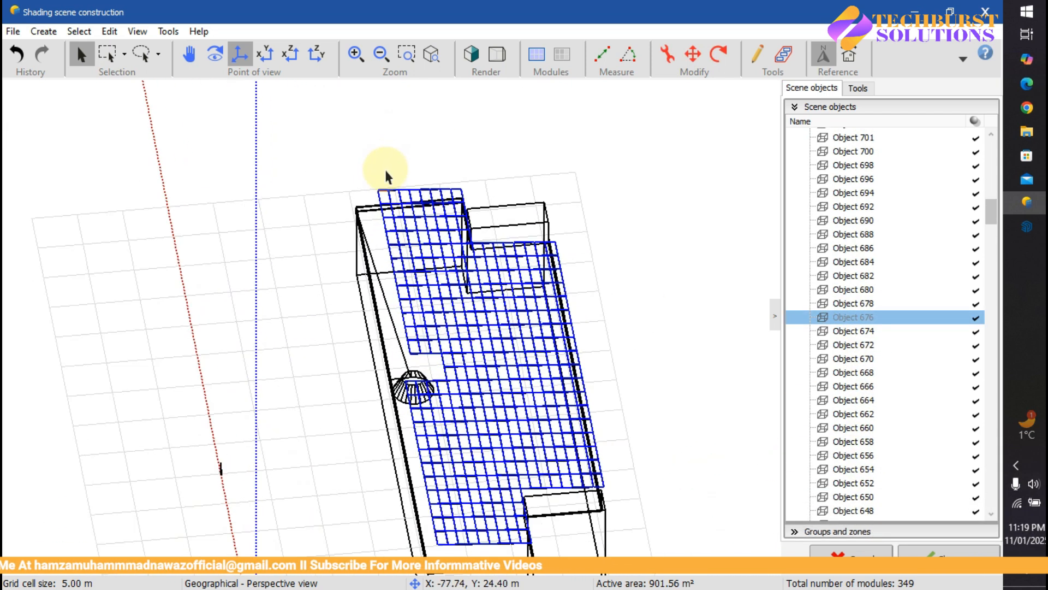
{"action": "left_click_drag", "start_coordinate": [297, 263], "coordinate": [565, 216]}
{"action": "scroll", "coordinate": [478, 246], "scroll_direction": "down", "scroll_amount": 8}
{"action": "scroll", "coordinate": [470, 259], "scroll_direction": "down", "scroll_amount": 3}
{"action": "scroll", "coordinate": [300, 388], "scroll_direction": "up", "scroll_amount": 10}
{"action": "scroll", "coordinate": [339, 344], "scroll_direction": "up", "scroll_amount": 10}
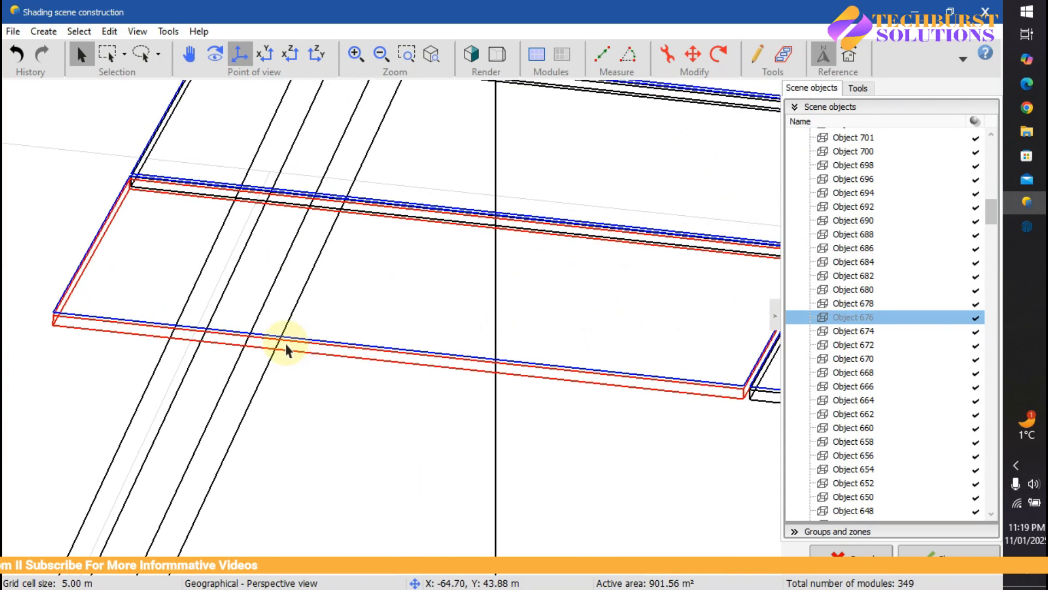
{"action": "scroll", "coordinate": [284, 342], "scroll_direction": "down", "scroll_amount": 7}
{"action": "scroll", "coordinate": [860, 281], "scroll_direction": "down", "scroll_amount": 10}
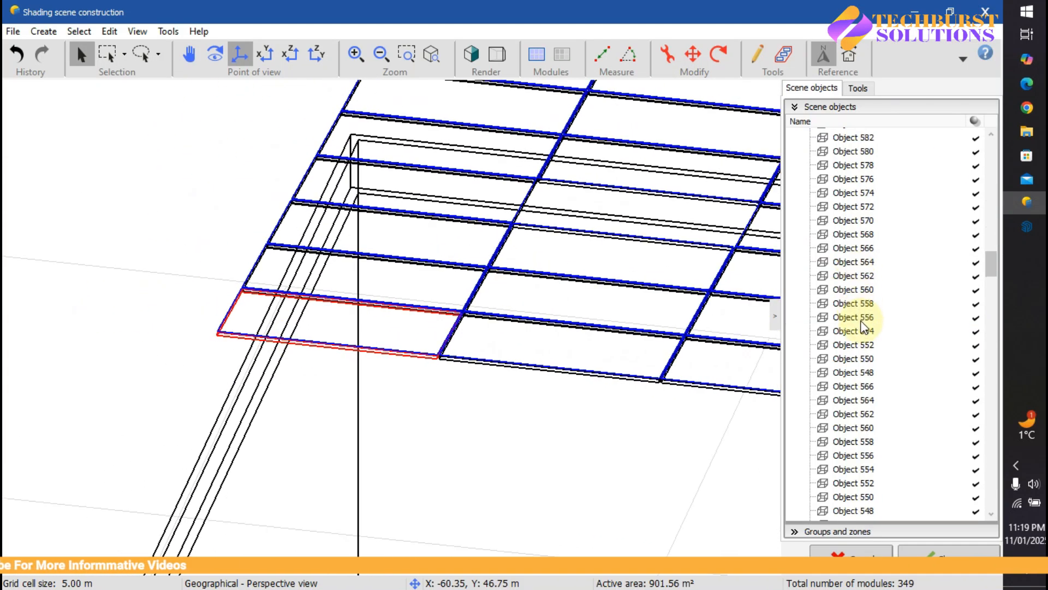
{"action": "scroll", "coordinate": [409, 330], "scroll_direction": "down", "scroll_amount": 10}
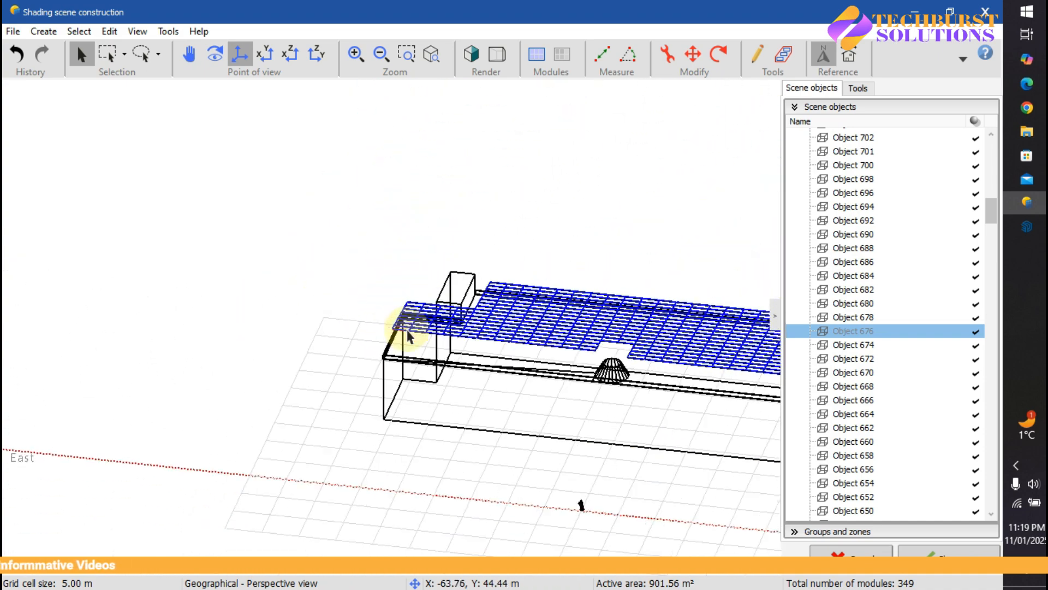
{"action": "scroll", "coordinate": [689, 356], "scroll_direction": "up", "scroll_amount": 10}
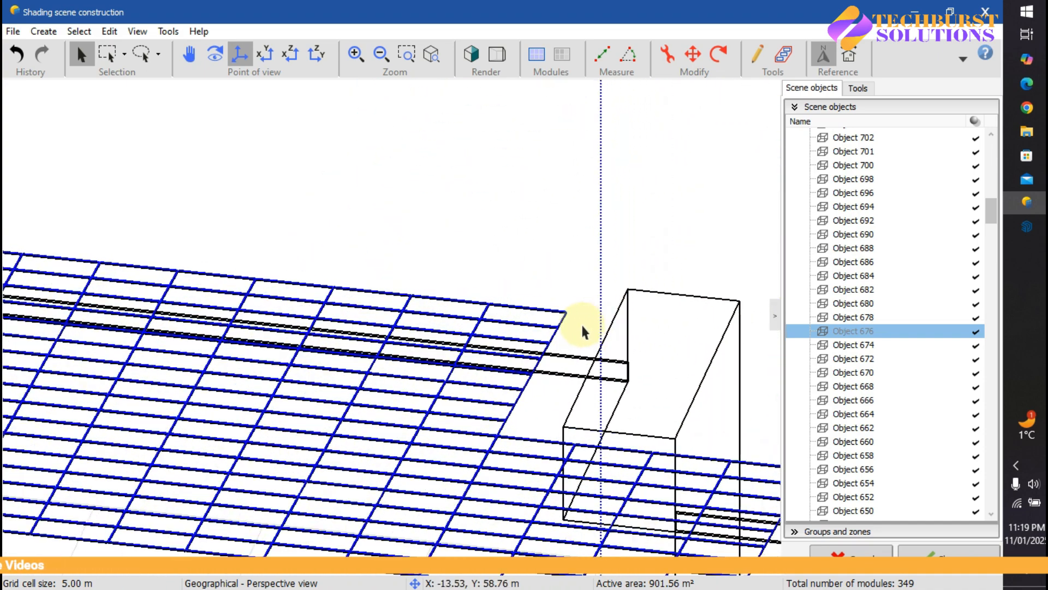
{"action": "scroll", "coordinate": [530, 309], "scroll_direction": "up", "scroll_amount": 5}
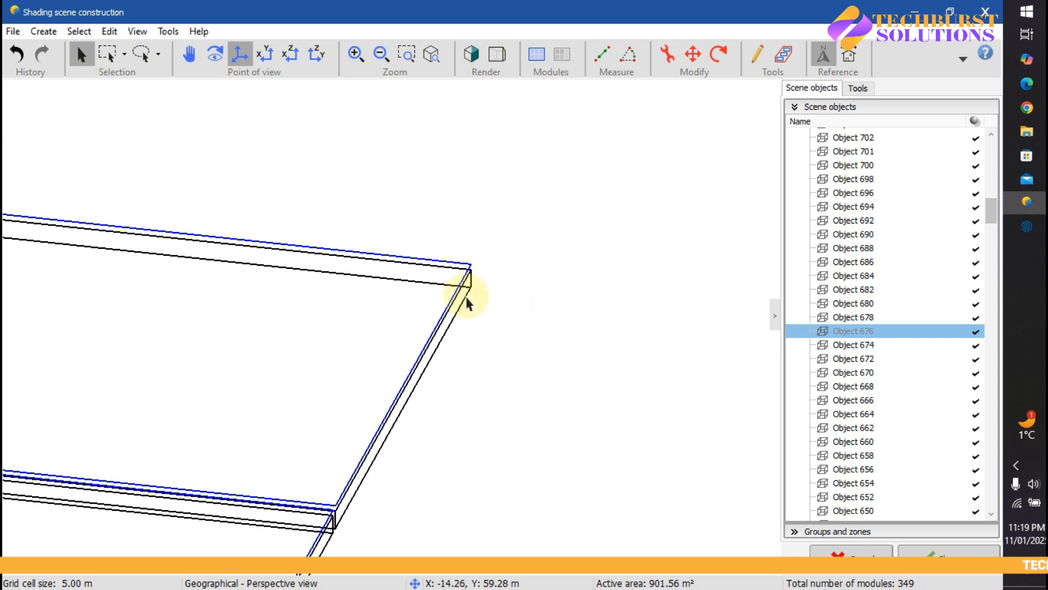
{"action": "left_click", "coordinate": [465, 301]}
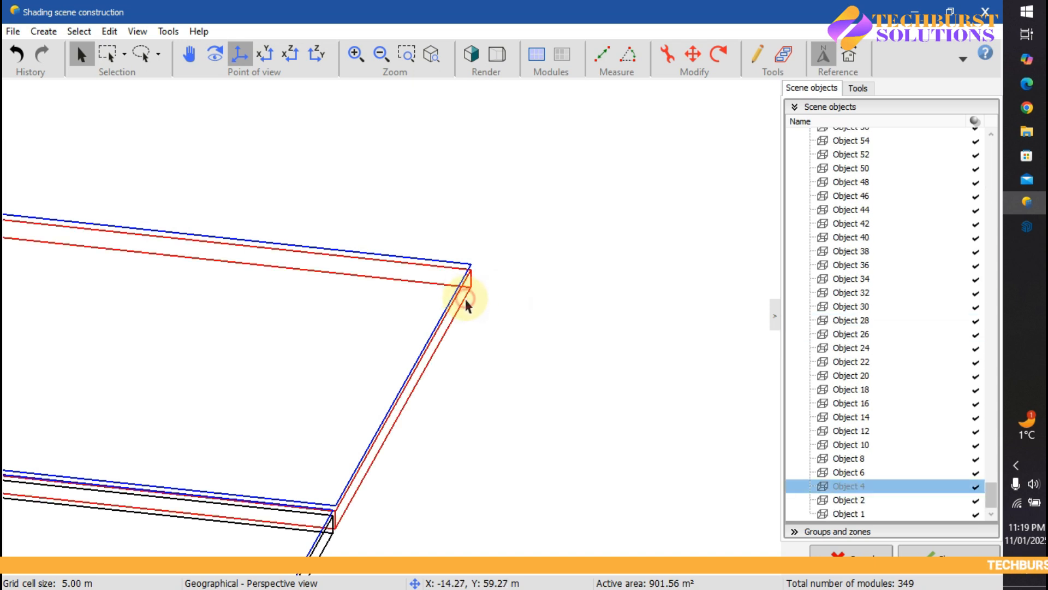
{"action": "left_click", "coordinate": [863, 476], "text": "ctrl"}
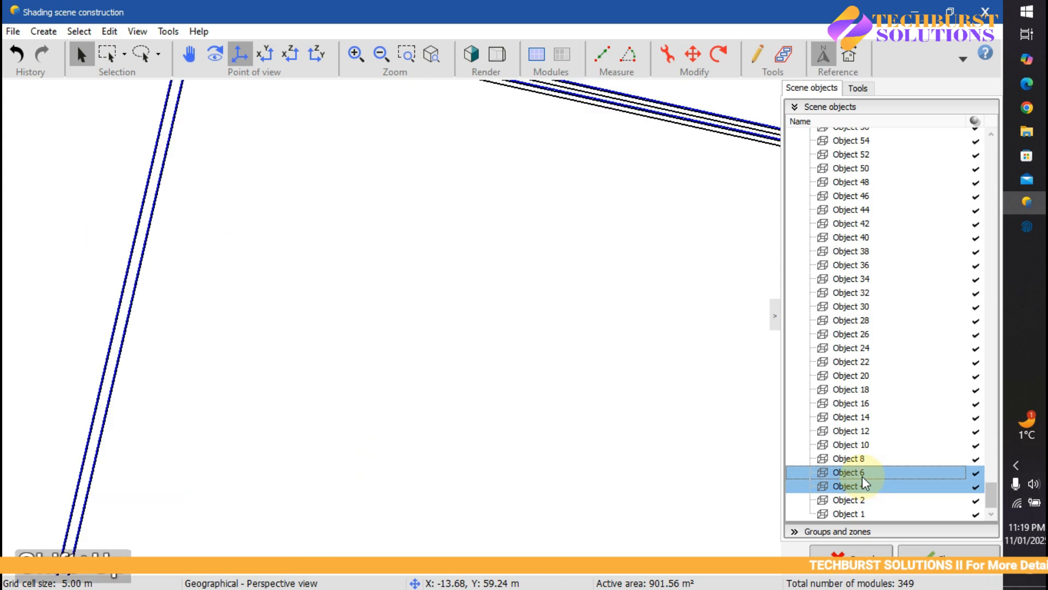
{"action": "scroll", "coordinate": [633, 403], "scroll_direction": "down", "scroll_amount": 5}
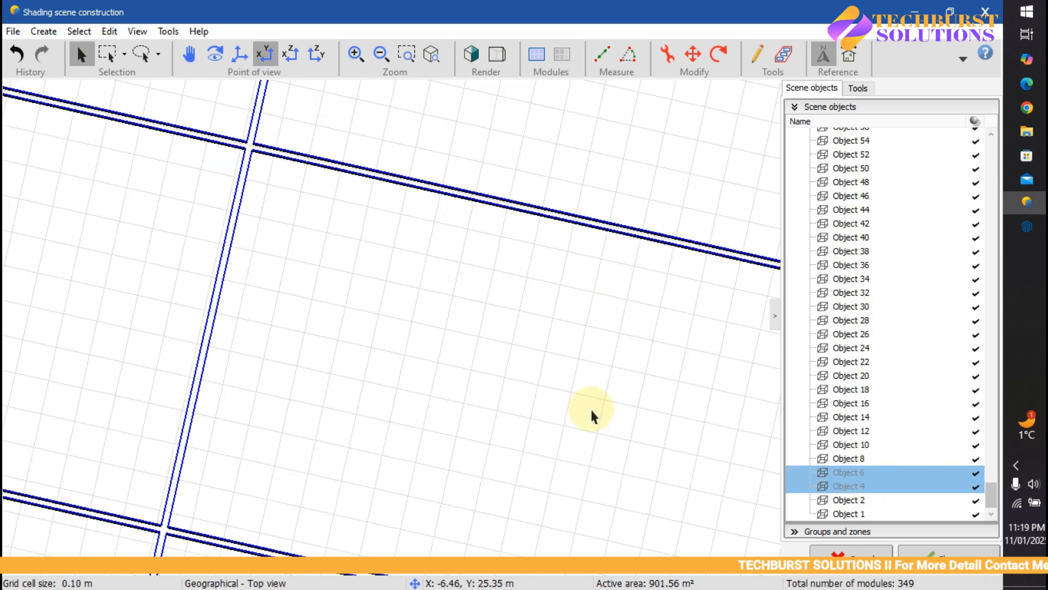
{"action": "scroll", "coordinate": [542, 389], "scroll_direction": "down", "scroll_amount": 5}
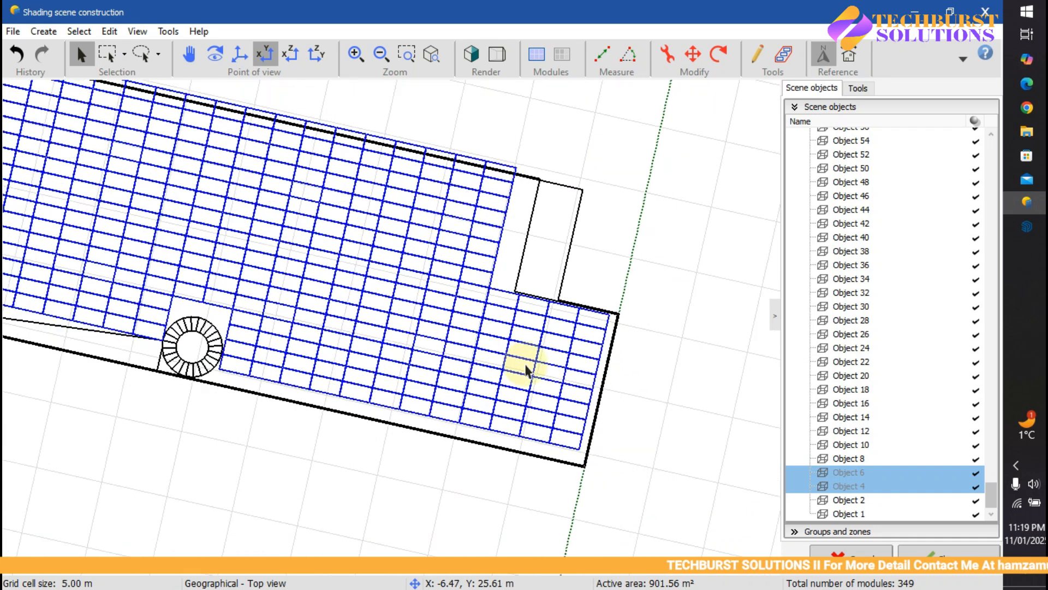
{"action": "scroll", "coordinate": [475, 359], "scroll_direction": "down", "scroll_amount": 2}
{"action": "middle_click_drag", "start_coordinate": [273, 321], "coordinate": [479, 287]}
{"action": "scroll", "coordinate": [460, 329], "scroll_direction": "down", "scroll_amount": 3}
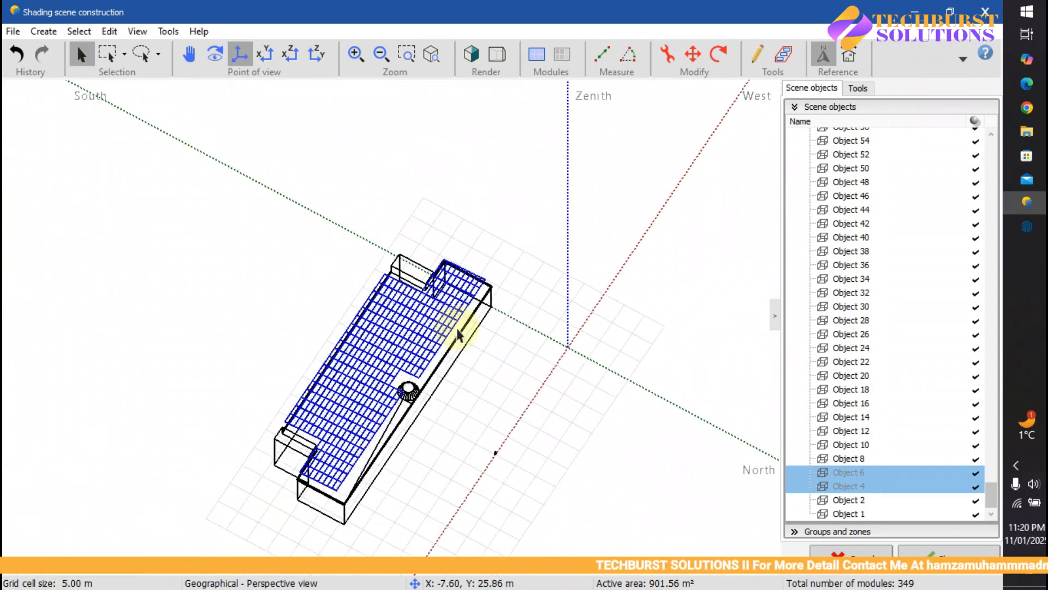
{"action": "left_click", "coordinate": [878, 500]}
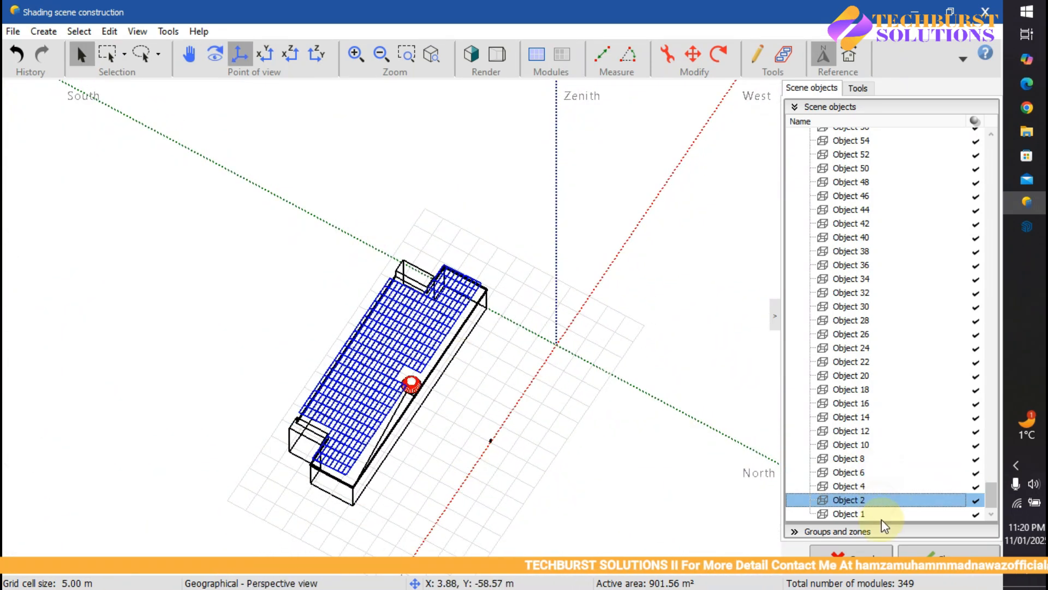
{"action": "left_click", "coordinate": [873, 513]}
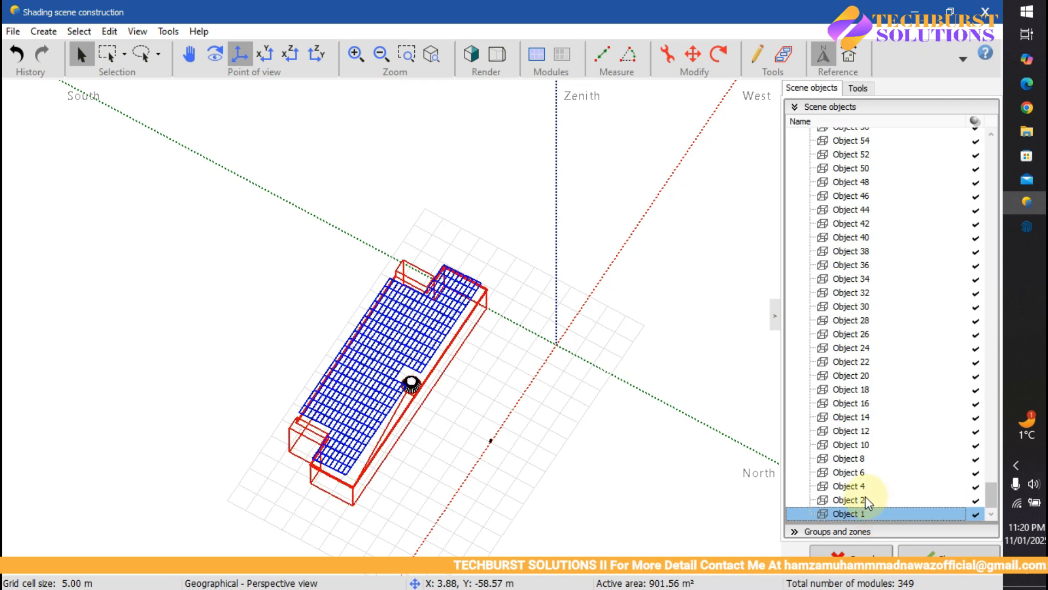
{"action": "left_click", "coordinate": [866, 498]}
{"action": "left_click", "coordinate": [868, 486]}
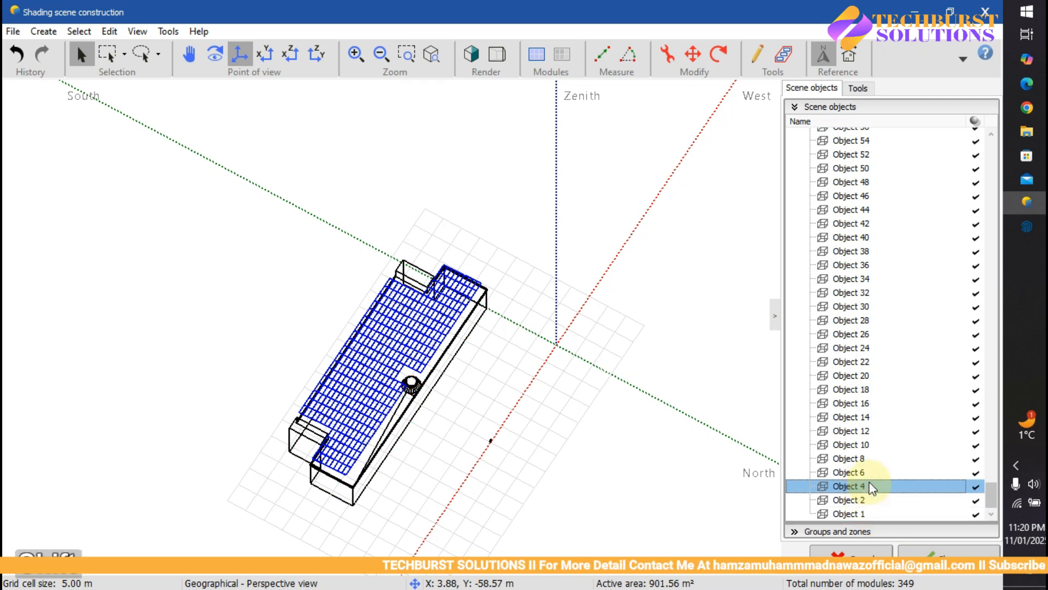
Step: Select Object 4 through Object 771 and delete them from the scene
{"action": "key", "text": "shift+Up"}
{"action": "key", "text": "shift+Up"}
{"action": "key", "text": "shift+Up"}
{"action": "key", "text": "shift+Up"}
{"action": "key", "text": "shift+Up"}
{"action": "key", "text": "shift+Up"}
{"action": "key", "text": "shift+Up"}
{"action": "key", "text": "shift+Up"}
{"action": "key", "text": "shift+Up"}
{"action": "key", "text": "shift+Up"}
{"action": "key", "text": "shift+Up"}
{"action": "key", "text": "shift+Up"}
{"action": "key", "text": "shift+Up"}
{"action": "key", "text": "shift+Up"}
{"action": "key", "text": "shift+Up"}
{"action": "key", "text": "shift+Up"}
{"action": "key", "text": "shift+Up"}
{"action": "key", "text": "shift+Up"}
{"action": "key", "text": "shift+Up"}
{"action": "key", "text": "shift+Up"}
{"action": "key", "text": "shift+Up"}
{"action": "key", "text": "shift+Up"}
{"action": "key", "text": "shift+Up"}
{"action": "key", "text": "shift+Up"}
{"action": "key", "text": "shift+Up"}
{"action": "key", "text": "shift+Up"}
{"action": "key", "text": "shift+Up"}
{"action": "key", "text": "shift+Up"}
{"action": "key", "text": "shift+Up"}
{"action": "key", "text": "shift+Up"}
{"action": "key", "text": "shift+Up"}
{"action": "key", "text": "shift+Up"}
{"action": "key", "text": "shift+Up"}
{"action": "key", "text": "shift+Up"}
{"action": "key", "text": "shift+Up"}
{"action": "key", "text": "shift+Up"}
{"action": "key", "text": "shift+Up"}
{"action": "key", "text": "shift+Up"}
{"action": "key", "text": "shift+Up"}
{"action": "key", "text": "shift+Up"}
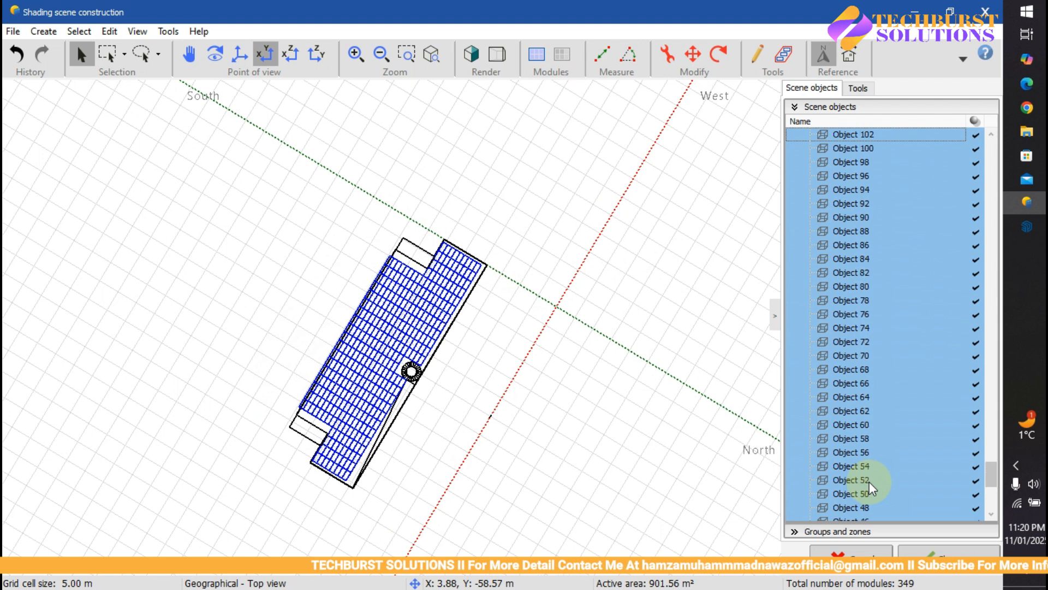
{"action": "key", "text": "shift+Up"}
{"action": "key", "text": "shift+Up"}
{"action": "key", "text": "shift+Up"}
{"action": "key", "text": "shift+Up"}
{"action": "key", "text": "shift+Up"}
{"action": "key", "text": "shift+Up"}
{"action": "key", "text": "shift+Up"}
{"action": "key", "text": "shift+Up"}
{"action": "key", "text": "shift+Up"}
{"action": "key", "text": "shift+Up"}
{"action": "key", "text": "shift+Up"}
{"action": "key", "text": "shift+Up"}
{"action": "key", "text": "shift+Up"}
{"action": "key", "text": "shift+Up"}
{"action": "key", "text": "shift+Up"}
{"action": "key", "text": "shift+Up"}
{"action": "key", "text": "shift+Up"}
{"action": "key", "text": "shift+Up"}
{"action": "key", "text": "shift+Up"}
{"action": "key", "text": "shift+Up"}
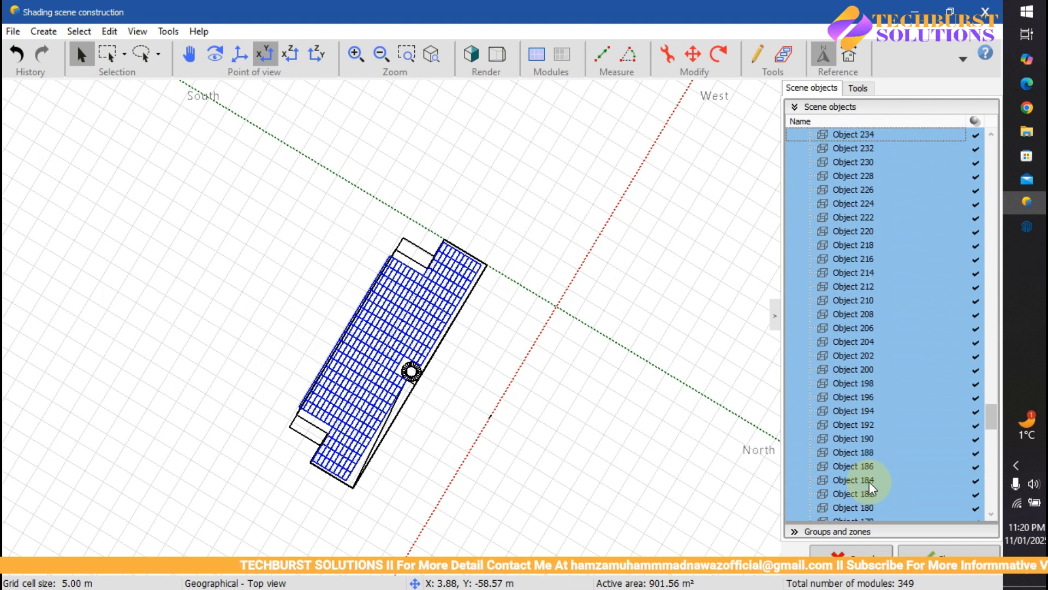
{"action": "key", "text": "shift+Up"}
{"action": "key", "text": "shift+Up"}
{"action": "key", "text": "shift+Up"}
{"action": "key", "text": "shift+Up"}
{"action": "key", "text": "shift+Up"}
{"action": "key", "text": "shift+Up"}
{"action": "key", "text": "shift+Up"}
{"action": "key", "text": "shift+Up"}
{"action": "key", "text": "shift+Up"}
{"action": "key", "text": "shift+Up"}
{"action": "key", "text": "shift+Up"}
{"action": "key", "text": "shift+Up"}
{"action": "key", "text": "shift+Up"}
{"action": "key", "text": "shift+Up"}
{"action": "key", "text": "shift+Up"}
{"action": "key", "text": "shift+Up"}
{"action": "key", "text": "shift+Up"}
{"action": "key", "text": "shift+Up"}
{"action": "key", "text": "shift+Up"}
{"action": "key", "text": "shift+Up"}
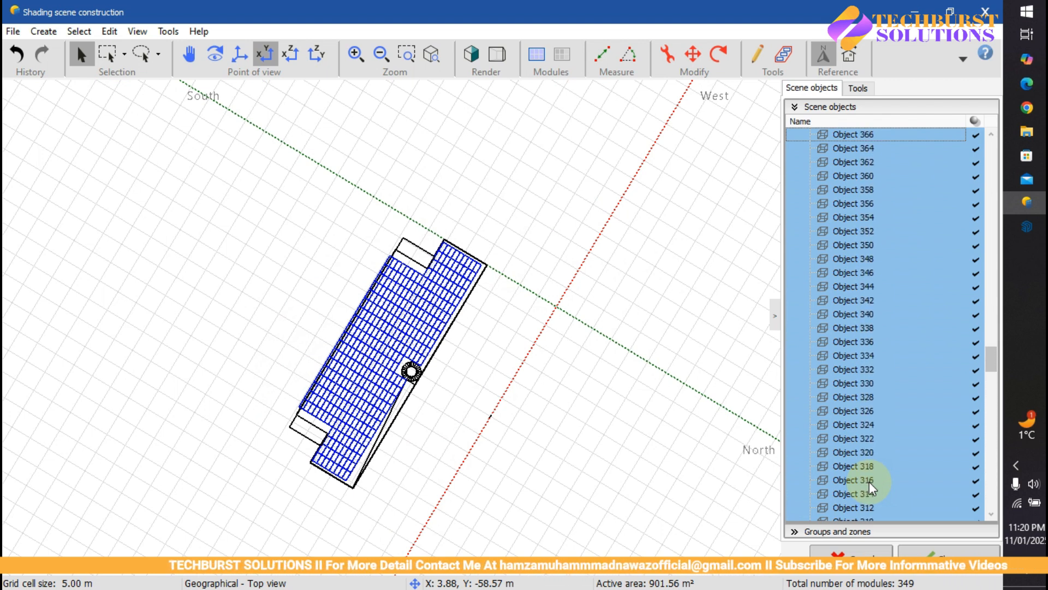
{"action": "key", "text": "shift+Up"}
{"action": "key", "text": "shift+Up"}
{"action": "key", "text": "shift+Up"}
{"action": "key", "text": "shift+Up"}
{"action": "key", "text": "shift+Up"}
{"action": "key", "text": "shift+Up"}
{"action": "key", "text": "shift+Up"}
{"action": "key", "text": "shift+Up"}
{"action": "key", "text": "shift+Up"}
{"action": "key", "text": "shift+Up"}
{"action": "key", "text": "shift+Up"}
{"action": "key", "text": "shift+Up"}
{"action": "key", "text": "shift+Up"}
{"action": "key", "text": "shift+Up"}
{"action": "key", "text": "shift+Up"}
{"action": "key", "text": "shift+Up"}
{"action": "key", "text": "shift+Up"}
{"action": "key", "text": "shift+Up"}
{"action": "key", "text": "shift+Up"}
{"action": "key", "text": "shift+Up"}
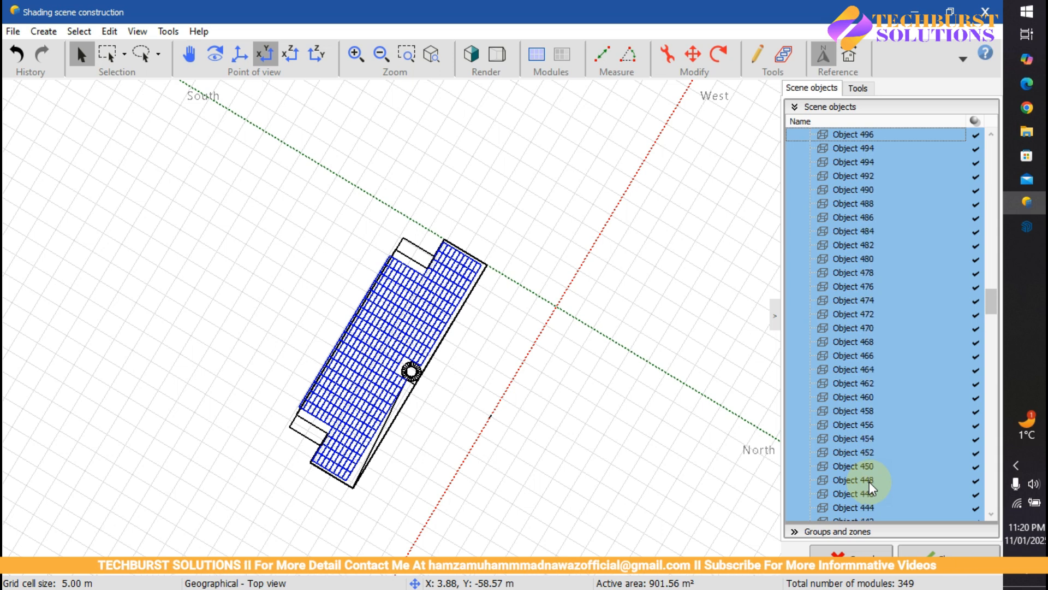
{"action": "key", "text": "shift+Up"}
{"action": "key", "text": "shift+Up"}
{"action": "key", "text": "shift+Up"}
{"action": "key", "text": "shift+Up"}
{"action": "key", "text": "shift+Up"}
{"action": "key", "text": "shift+Up"}
{"action": "key", "text": "shift+Up"}
{"action": "key", "text": "shift+Up"}
{"action": "key", "text": "shift+Up"}
{"action": "key", "text": "shift+Up"}
{"action": "key", "text": "shift+Up"}
{"action": "key", "text": "shift+Up"}
{"action": "key", "text": "shift+Up"}
{"action": "key", "text": "shift+Up"}
{"action": "key", "text": "shift+Up"}
{"action": "key", "text": "shift+Up"}
{"action": "key", "text": "shift+Up"}
{"action": "key", "text": "shift+Up"}
{"action": "key", "text": "shift+Up"}
{"action": "key", "text": "shift+Up"}
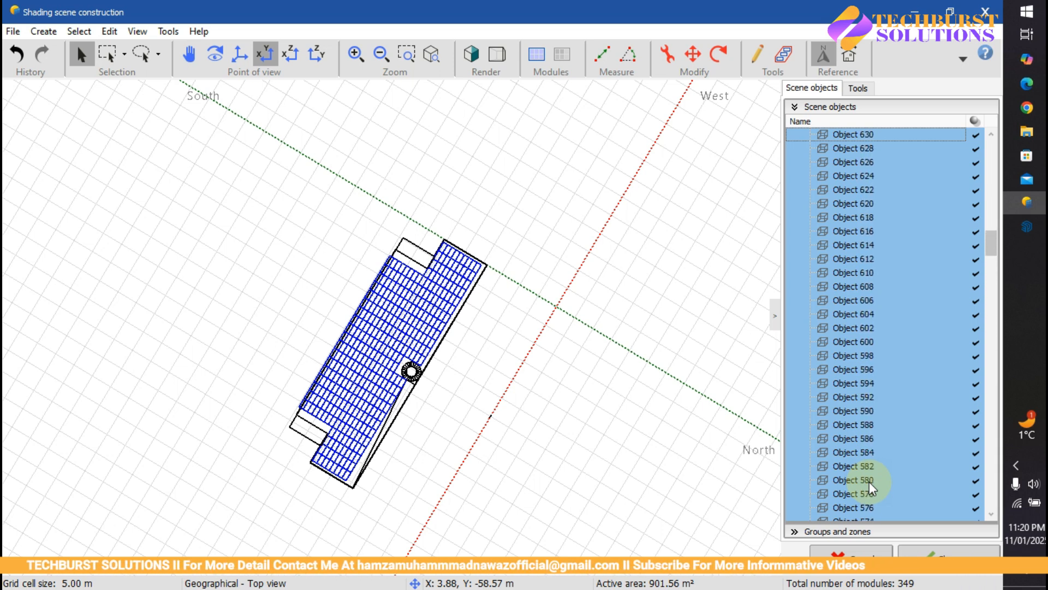
{"action": "key", "text": "shift+Down"}
{"action": "key", "text": "shift+Down"}
{"action": "key", "text": "shift+Down"}
{"action": "key", "text": "shift+Down"}
{"action": "key", "text": "shift+Down"}
{"action": "key", "text": "shift+Down"}
{"action": "key", "text": "shift+Down"}
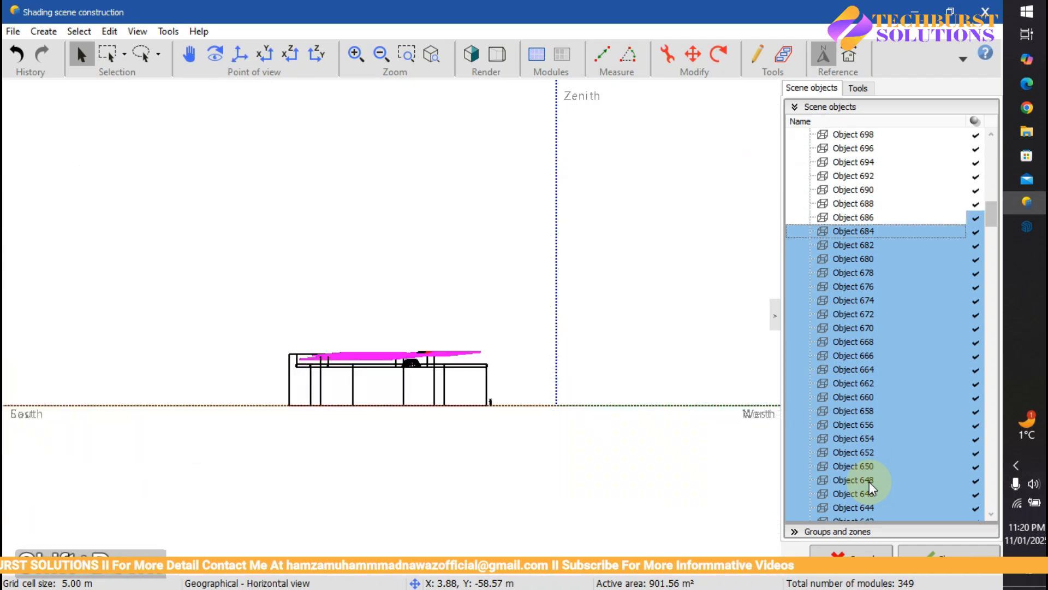
{"action": "key", "text": "shift+Up"}
{"action": "key", "text": "shift+Up"}
{"action": "key", "text": "shift+Up"}
{"action": "key", "text": "shift+Up"}
{"action": "key", "text": "shift+Up"}
{"action": "key", "text": "shift+Up"}
{"action": "key", "text": "shift+Up"}
{"action": "key", "text": "shift+Up"}
{"action": "key", "text": "shift+Up"}
{"action": "key", "text": "shift+Up"}
{"action": "key", "text": "shift+Up"}
{"action": "key", "text": "shift+Up"}
{"action": "key", "text": "shift+Up"}
{"action": "key", "text": "shift+Up"}
{"action": "key", "text": "shift+Up"}
{"action": "key", "text": "shift+Up"}
{"action": "key", "text": "shift+Up"}
{"action": "key", "text": "shift+Up"}
{"action": "key", "text": "shift+Up"}
{"action": "key", "text": "shift+Up"}
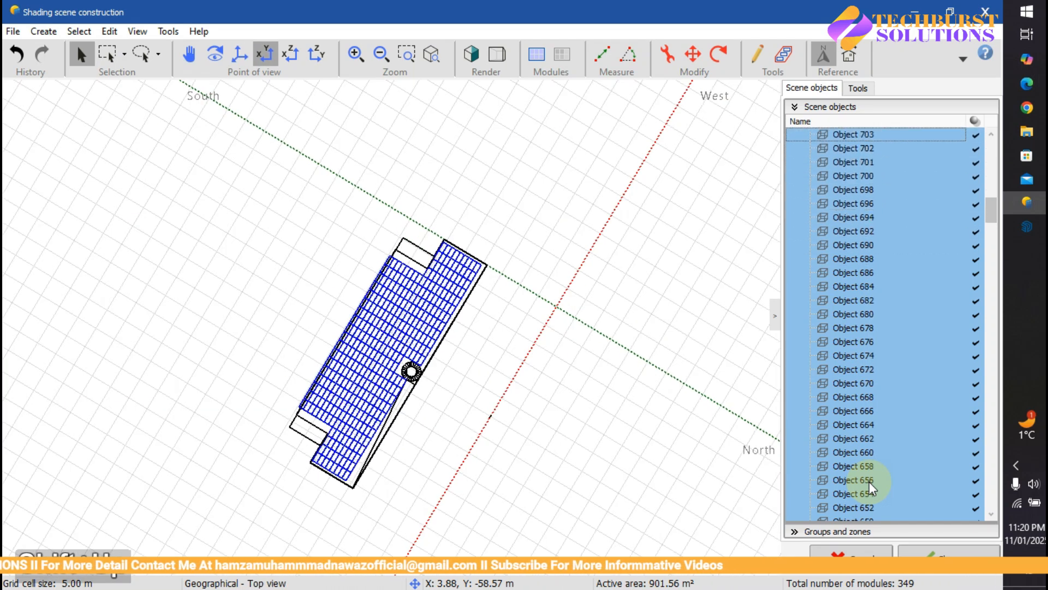
{"action": "key", "text": "shift+Up"}
{"action": "key", "text": "shift+Up"}
{"action": "key", "text": "shift+Up"}
{"action": "key", "text": "shift+Up"}
{"action": "key", "text": "shift+Up"}
{"action": "key", "text": "shift+Up"}
{"action": "key", "text": "shift+Up"}
{"action": "key", "text": "shift+Up"}
{"action": "key", "text": "shift+Up"}
{"action": "key", "text": "shift+Up"}
{"action": "key", "text": "shift+Up"}
{"action": "key", "text": "shift+Up"}
{"action": "key", "text": "shift+Up"}
{"action": "key", "text": "shift+Up"}
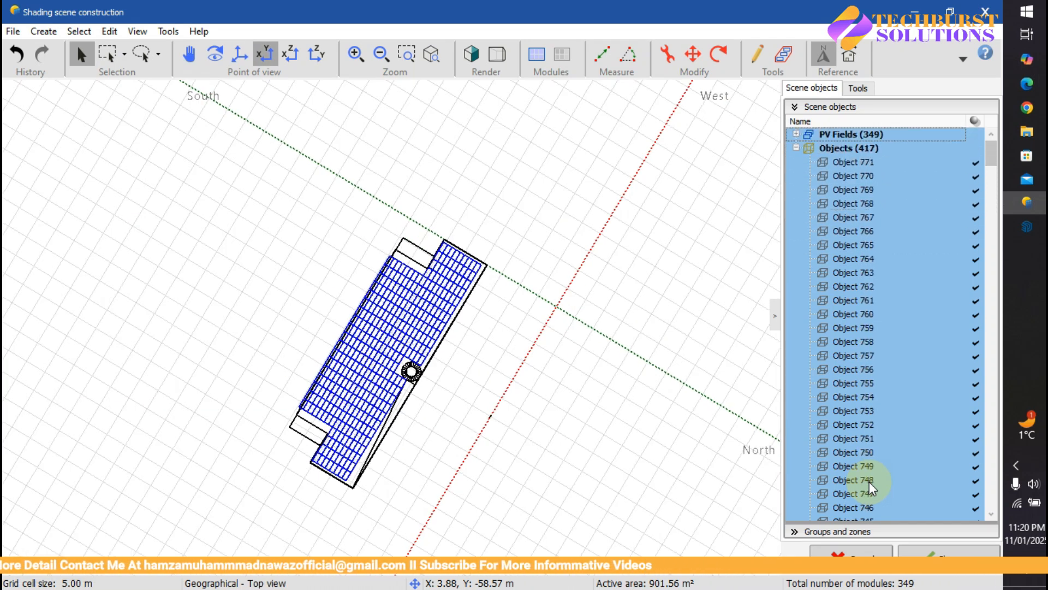
{"action": "key", "text": "shift+Down"}
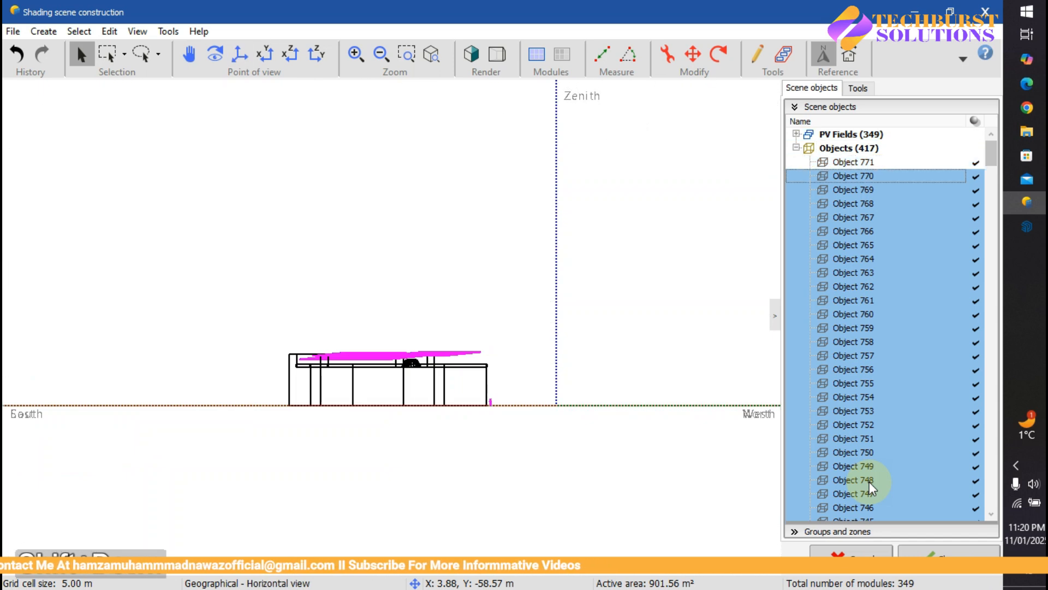
{"action": "key", "text": "shift+Up"}
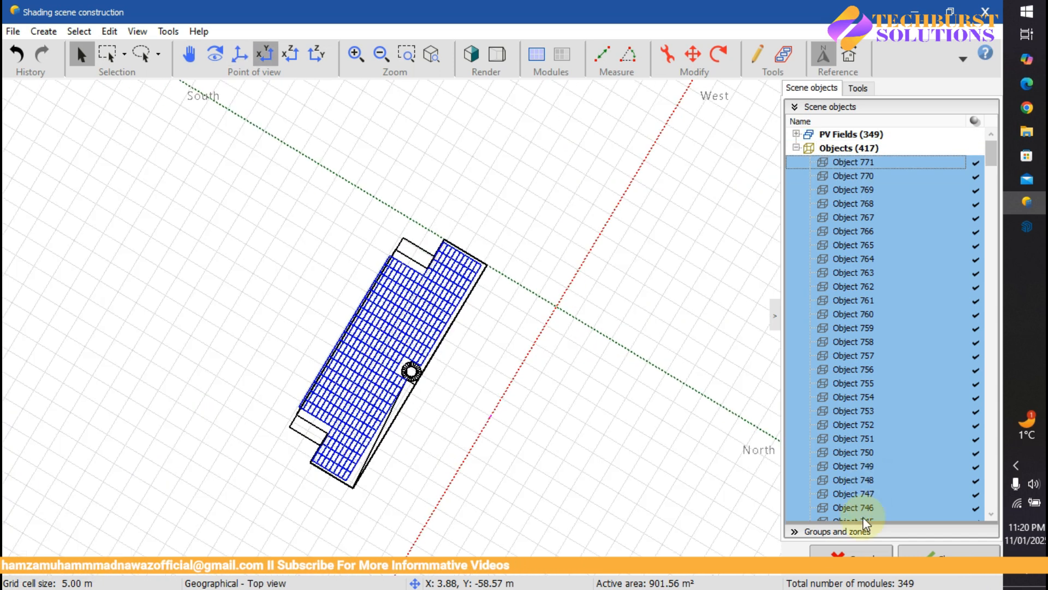
{"action": "key", "text": "Delete"}
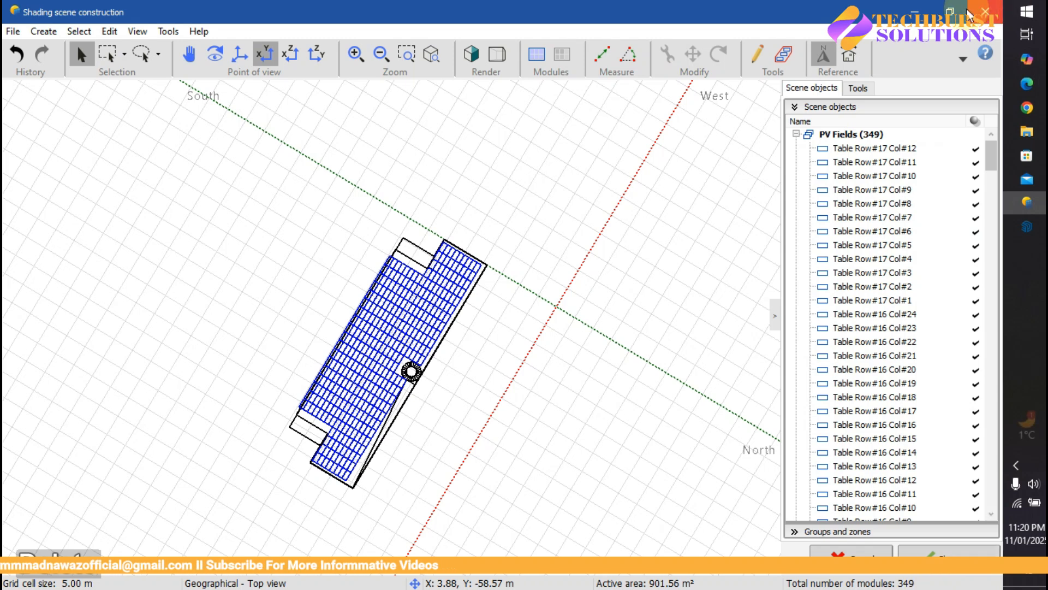
Step: Collapse PV Fields to confirm only Object 1 and Object 2 remain, viewing the building front-on
{"action": "scroll", "coordinate": [852, 232], "scroll_direction": "down", "scroll_amount": 5}
{"action": "scroll", "coordinate": [852, 232], "scroll_direction": "up", "scroll_amount": 8}
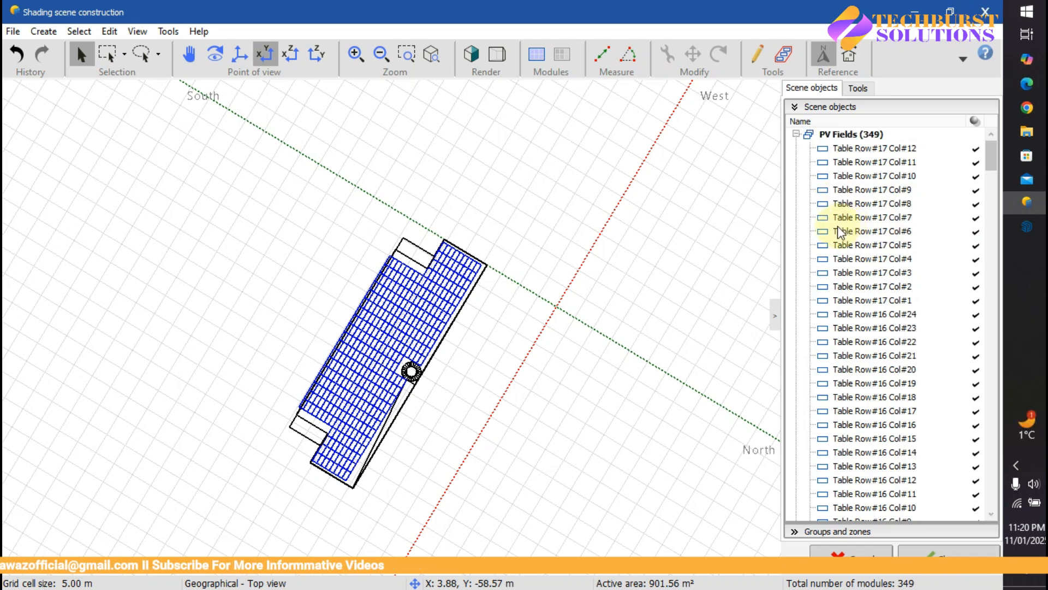
{"action": "left_click", "coordinate": [795, 132]}
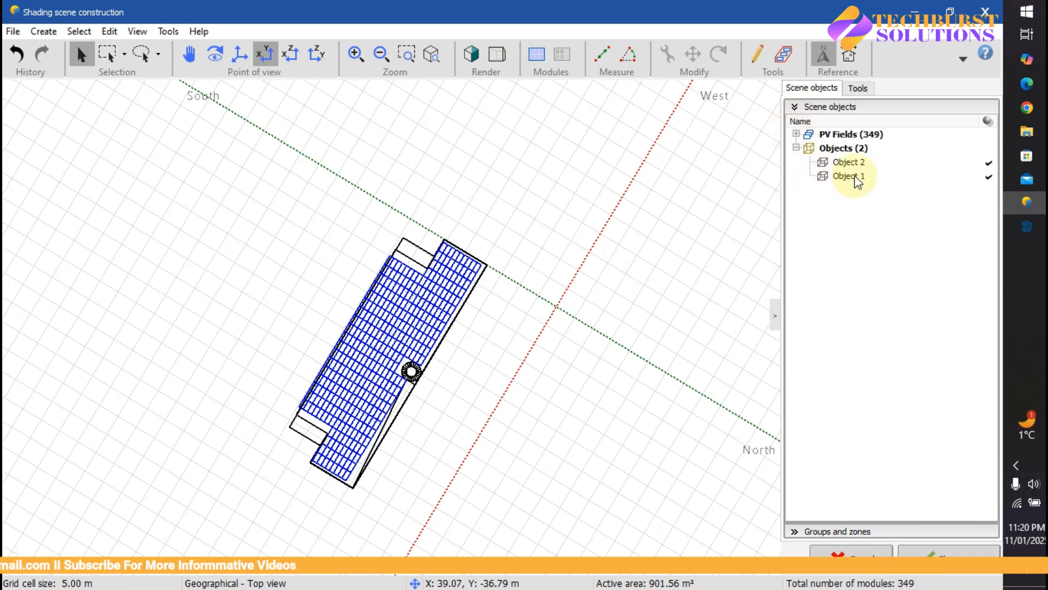
{"action": "scroll", "coordinate": [459, 401], "scroll_direction": "up", "scroll_amount": 2}
{"action": "middle_click_drag", "start_coordinate": [497, 371], "coordinate": [550, 330]}
{"action": "scroll", "coordinate": [546, 330], "scroll_direction": "down", "scroll_amount": 3}
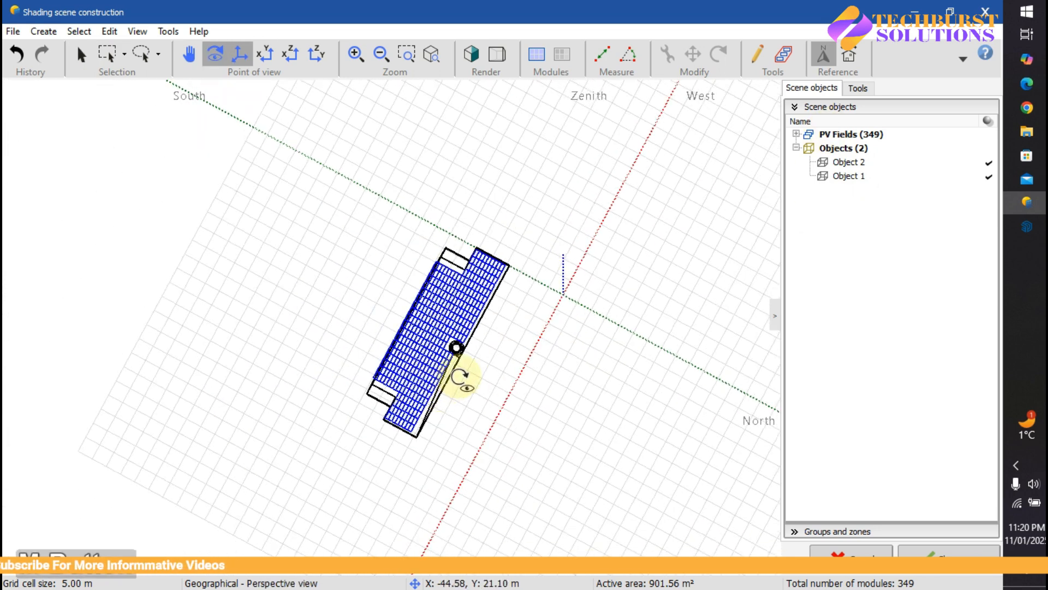
{"action": "middle_click_drag", "start_coordinate": [460, 376], "coordinate": [850, 145]}
{"action": "middle_click_drag", "start_coordinate": [447, 365], "coordinate": [765, 489]}
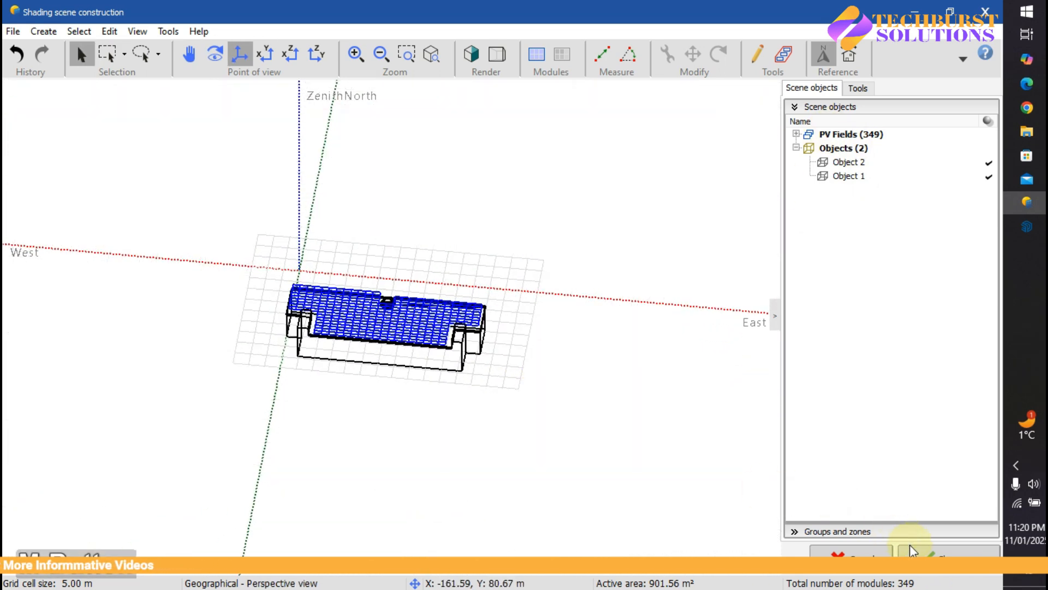
Step: Close the edited scene to update the 902 m² area, then reopen Construction / Perspective
{"action": "left_click", "coordinate": [924, 553]}
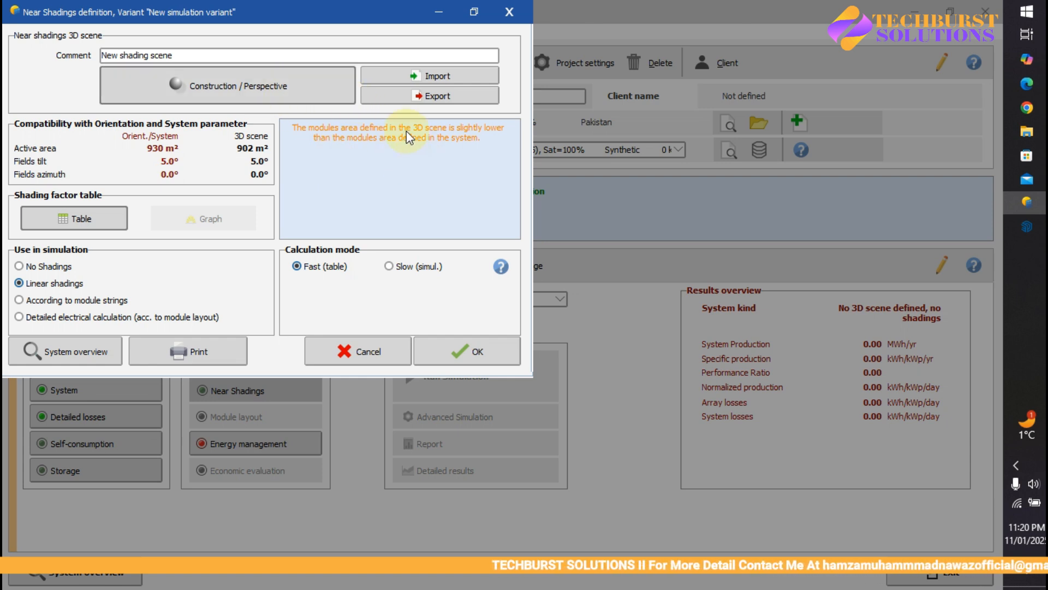
{"action": "left_click", "coordinate": [232, 99]}
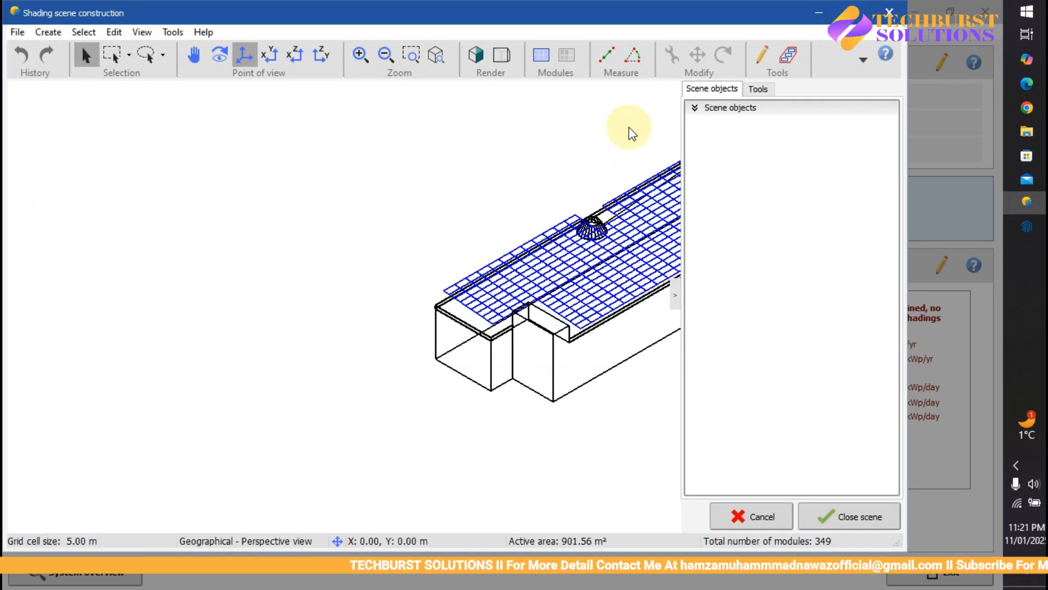
Step: Maximize the scene window and look down on the roof
{"action": "left_click", "coordinate": [860, 12]}
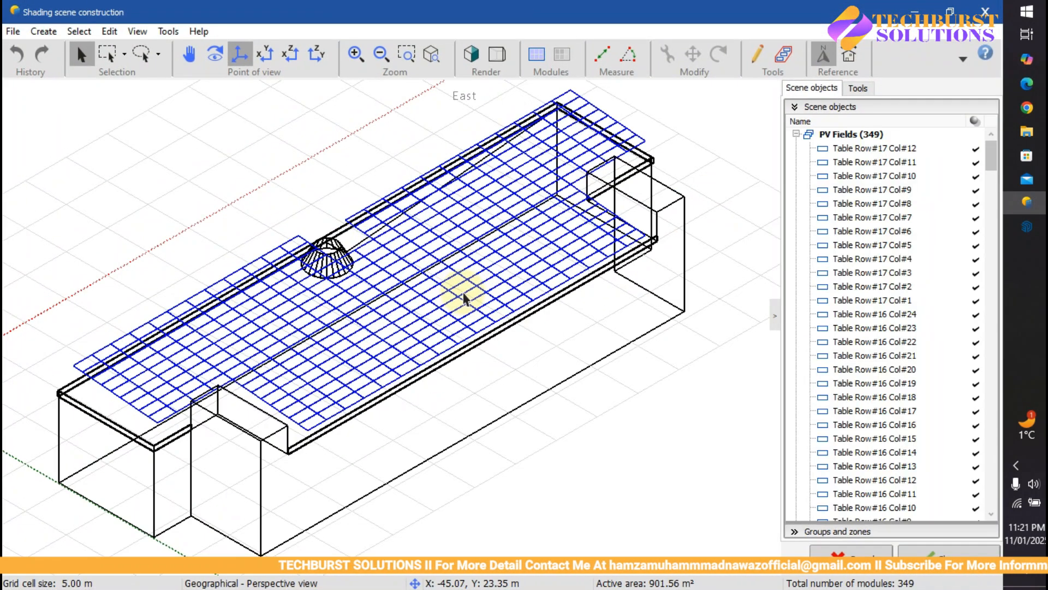
{"action": "scroll", "coordinate": [468, 301], "scroll_direction": "down", "scroll_amount": 2}
{"action": "middle_click_drag", "start_coordinate": [610, 239], "coordinate": [463, 367]}
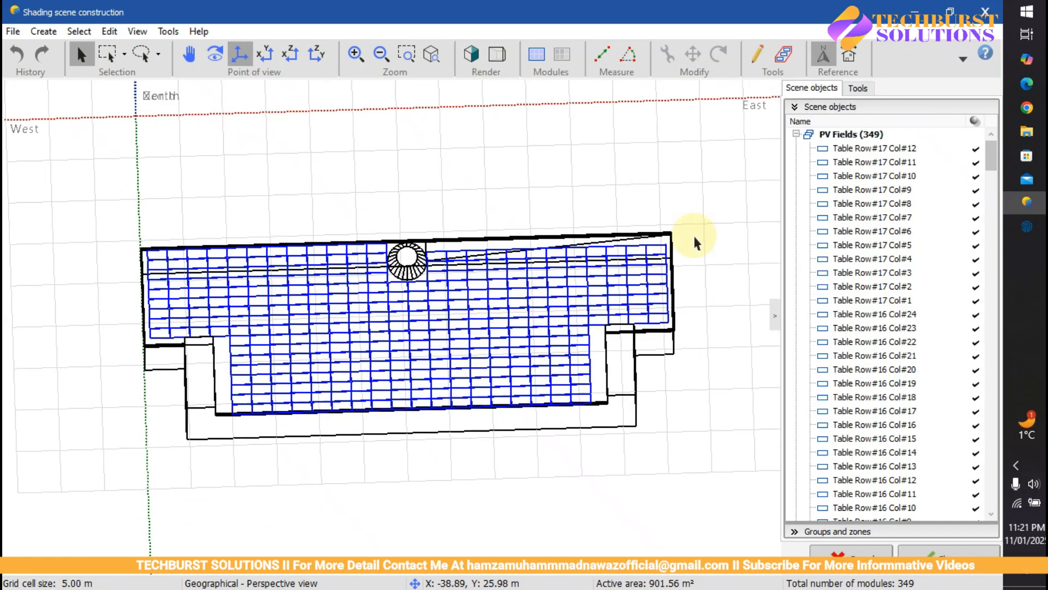
Step: Browse the observer, sun position and zone editing tool sections, then expand Shadings animation
{"action": "left_click", "coordinate": [857, 89]}
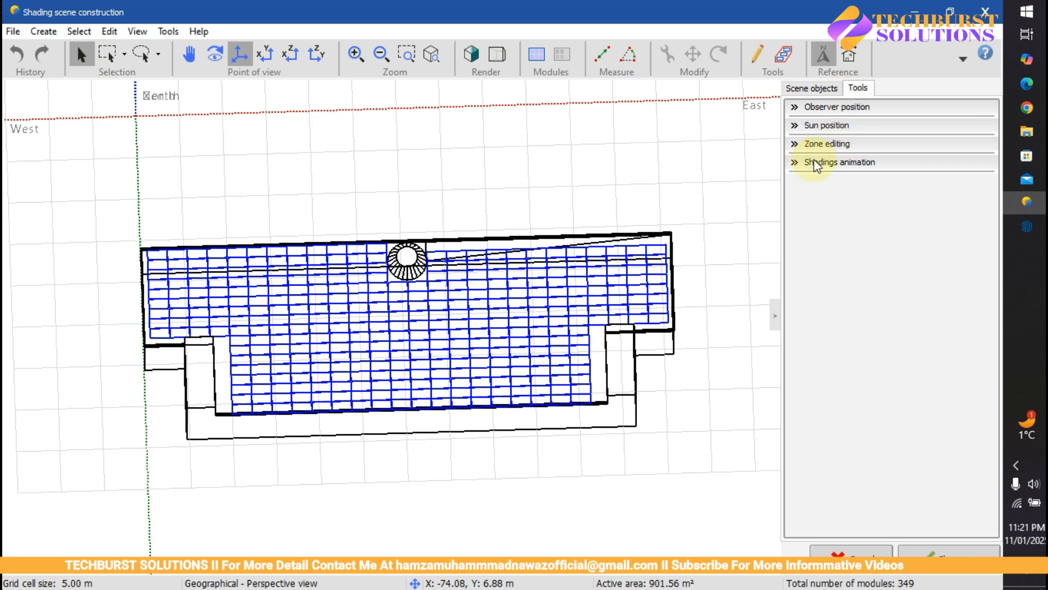
{"action": "left_click", "coordinate": [797, 109]}
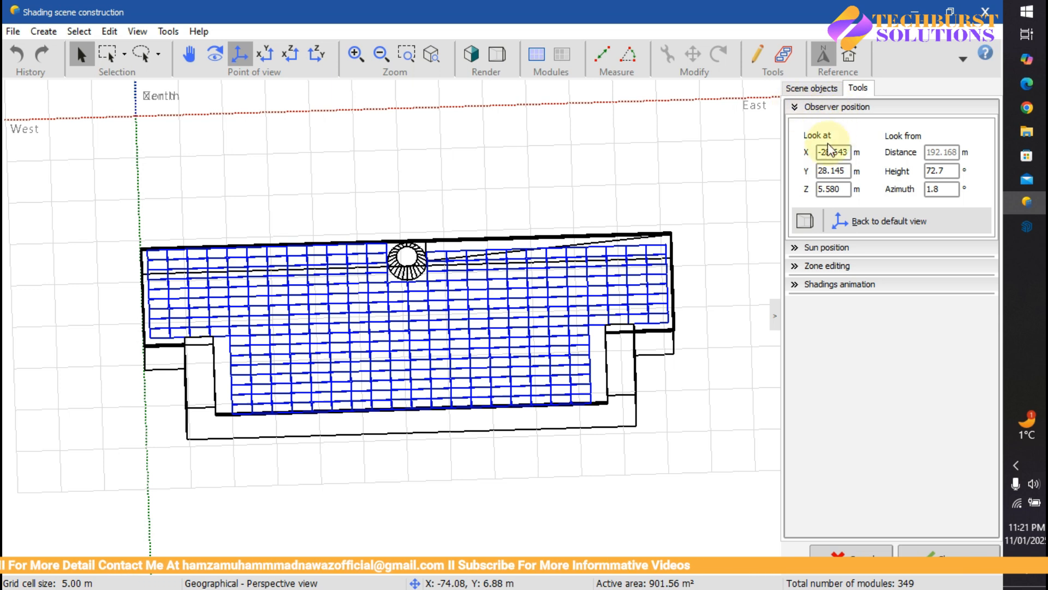
{"action": "left_click", "coordinate": [794, 109]}
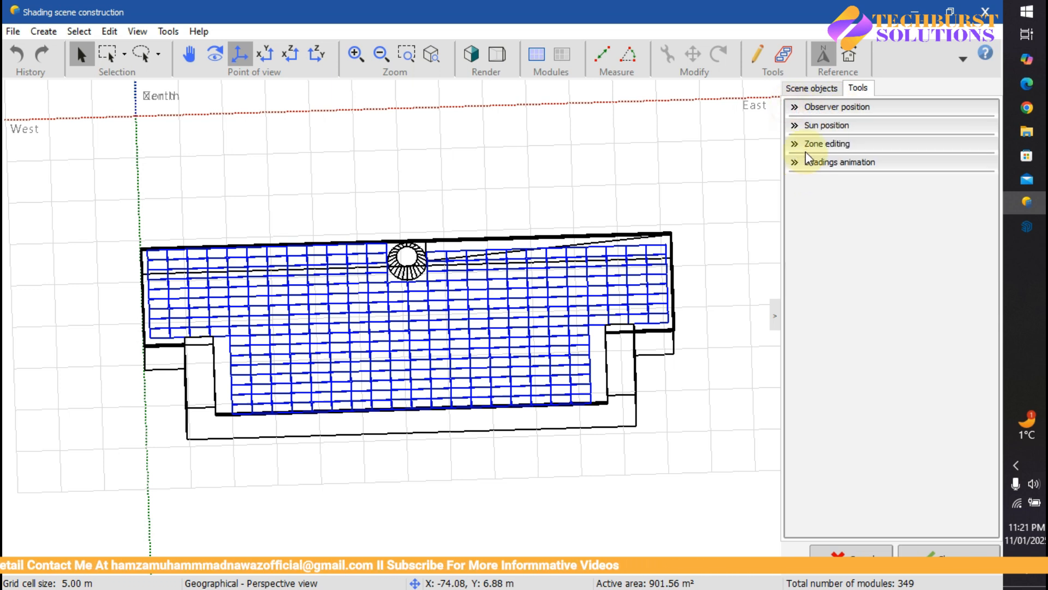
{"action": "left_click", "coordinate": [796, 126]}
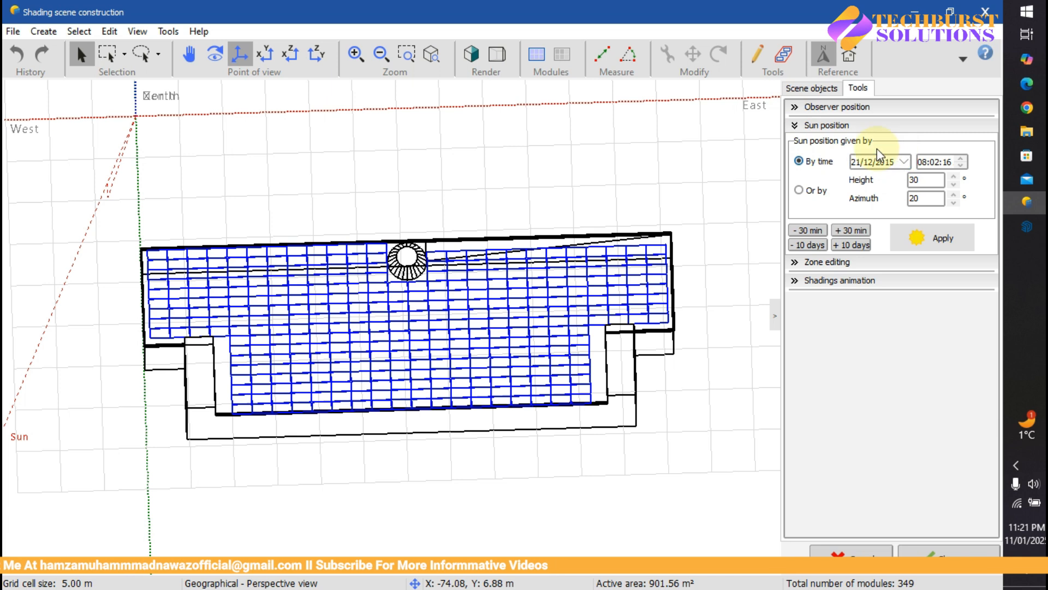
{"action": "left_click", "coordinate": [794, 126]}
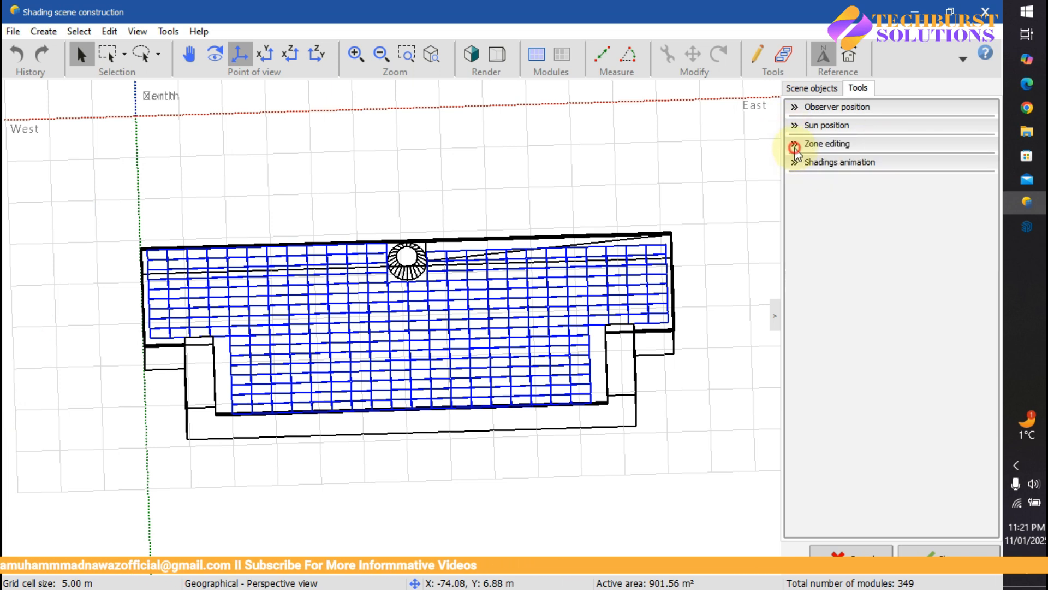
{"action": "left_click", "coordinate": [794, 146]}
{"action": "left_click", "coordinate": [794, 145]}
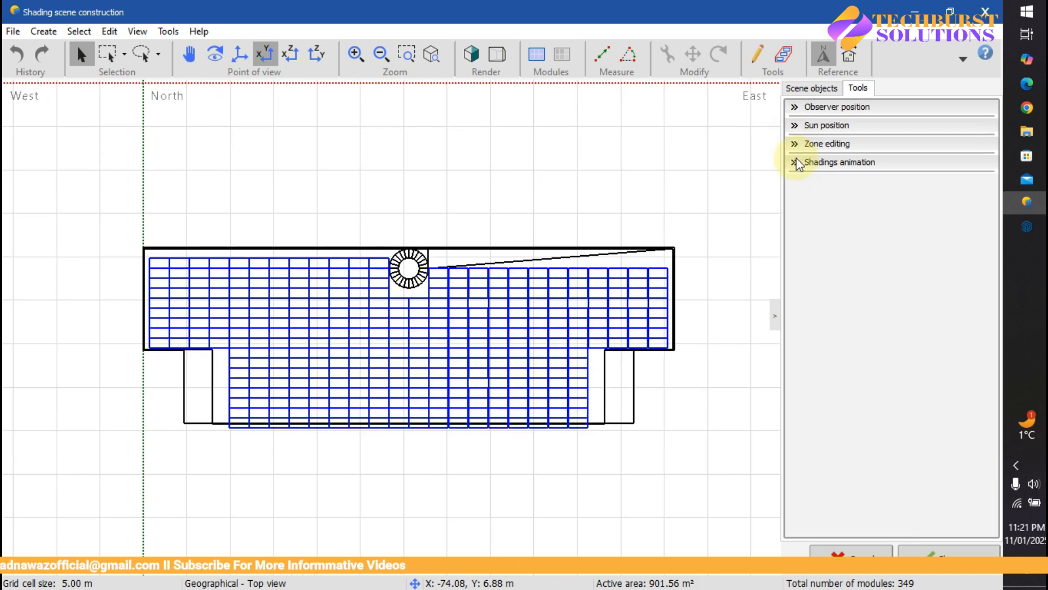
{"action": "left_click", "coordinate": [796, 162]}
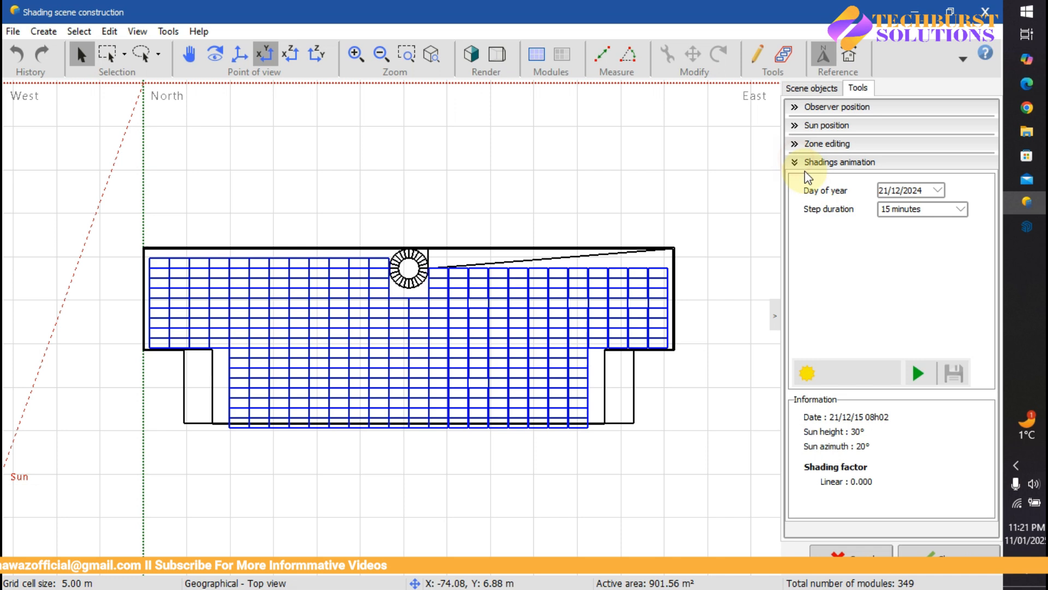
Step: Keep the 15-minute step and play the 21/12/2024 shading animation
{"action": "left_click", "coordinate": [955, 211]}
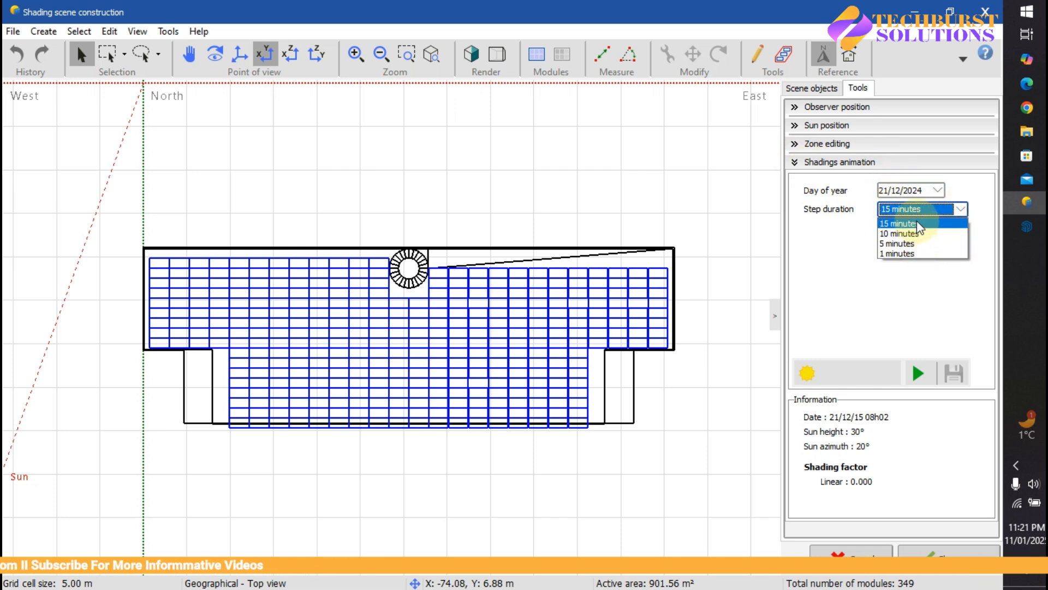
{"action": "left_click", "coordinate": [918, 224]}
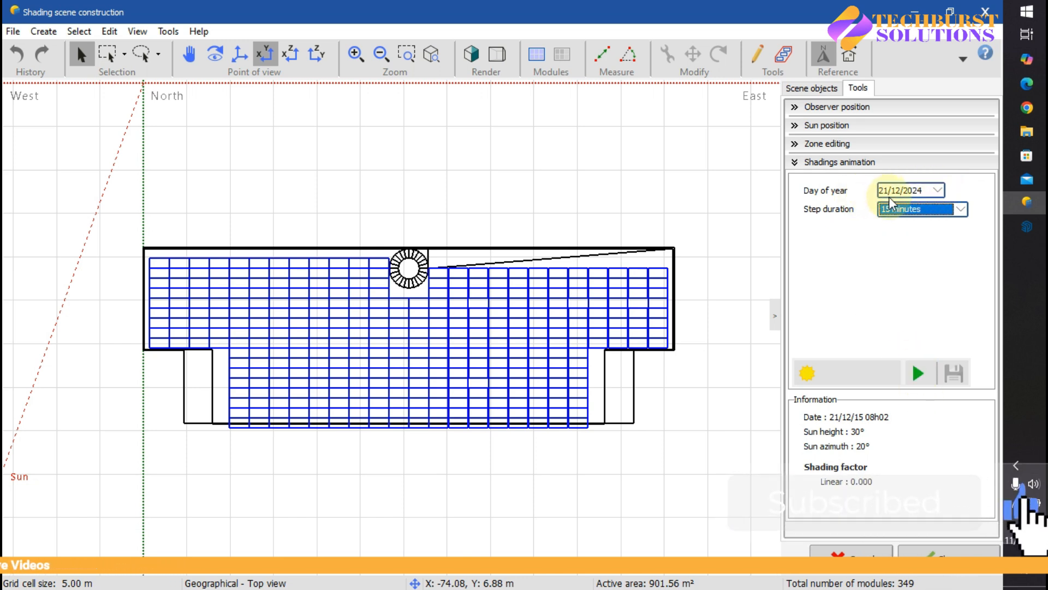
{"action": "left_click", "coordinate": [917, 371]}
{"action": "left_click_drag", "start_coordinate": [439, 226], "coordinate": [464, 114]}
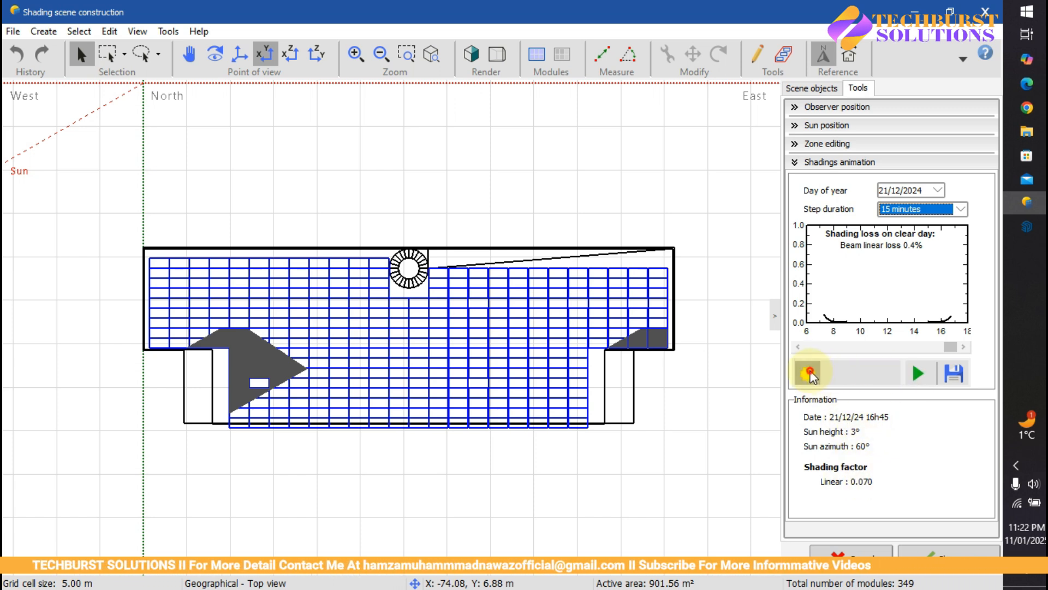
Step: Switch to perspective, tilt the scene higher, and open the animation video-recording options
{"action": "left_click", "coordinate": [808, 373]}
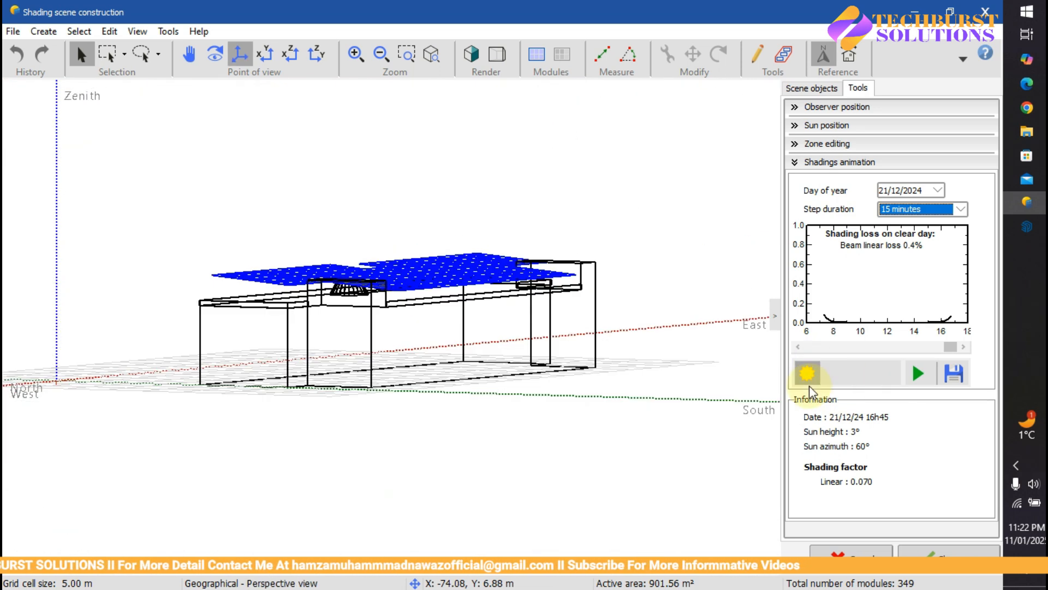
{"action": "right_click_drag", "start_coordinate": [588, 359], "coordinate": [469, 412]}
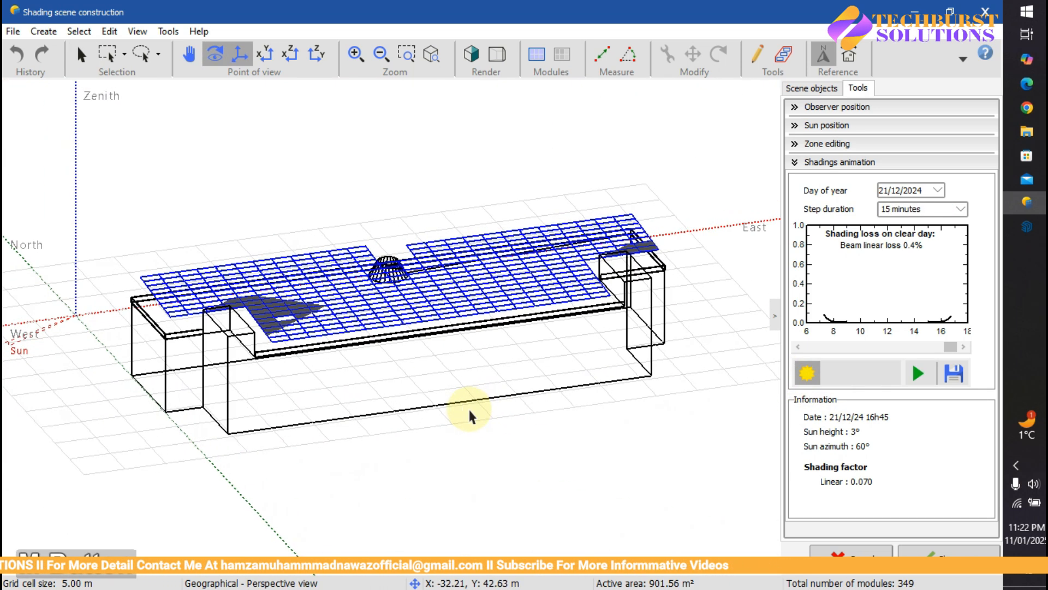
{"action": "left_click", "coordinate": [954, 375]}
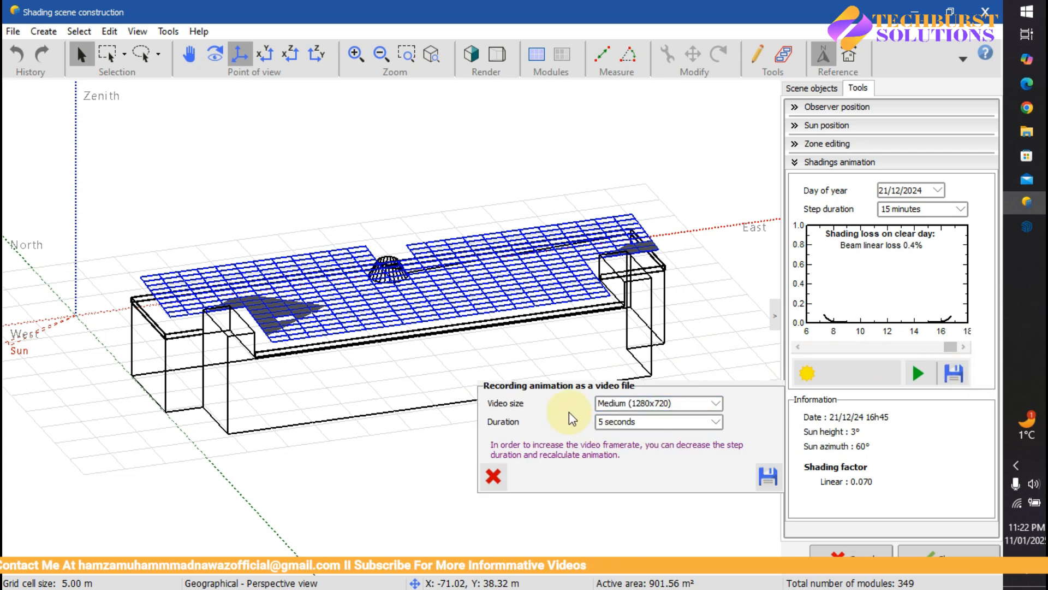
Step: Save the shading animation as Az_Plastic__Sunder_Estate_.avi in PVsyst Training and start playing it
{"action": "left_click", "coordinate": [764, 477]}
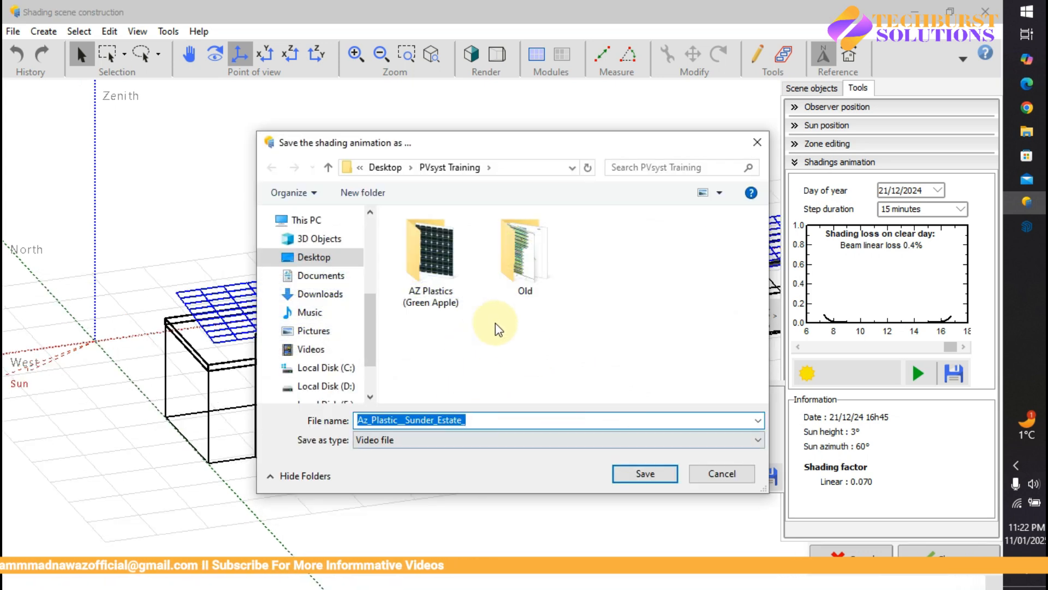
{"action": "left_click", "coordinate": [658, 474]}
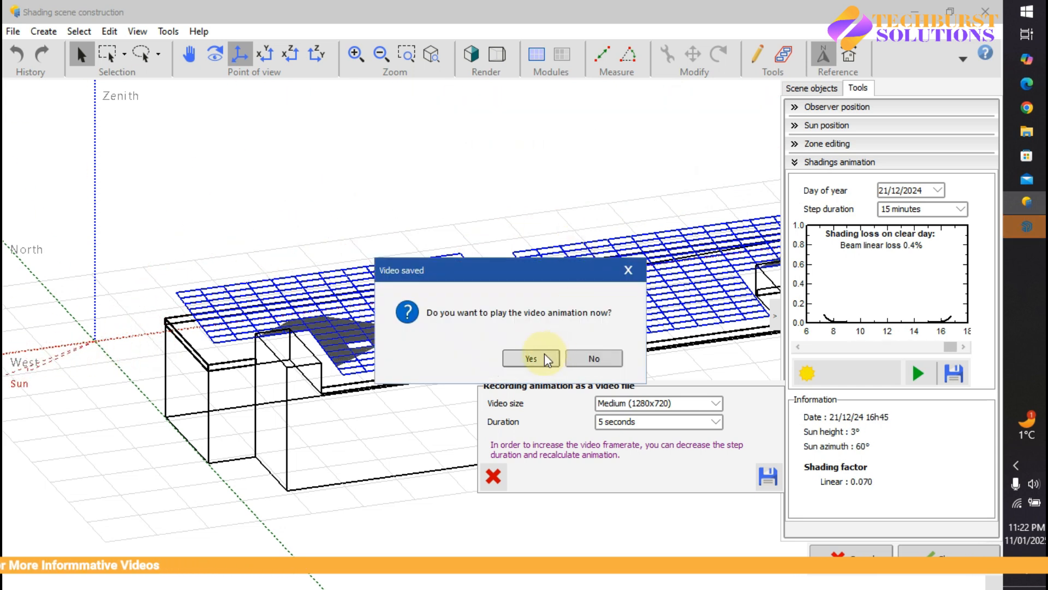
{"action": "left_click", "coordinate": [531, 359]}
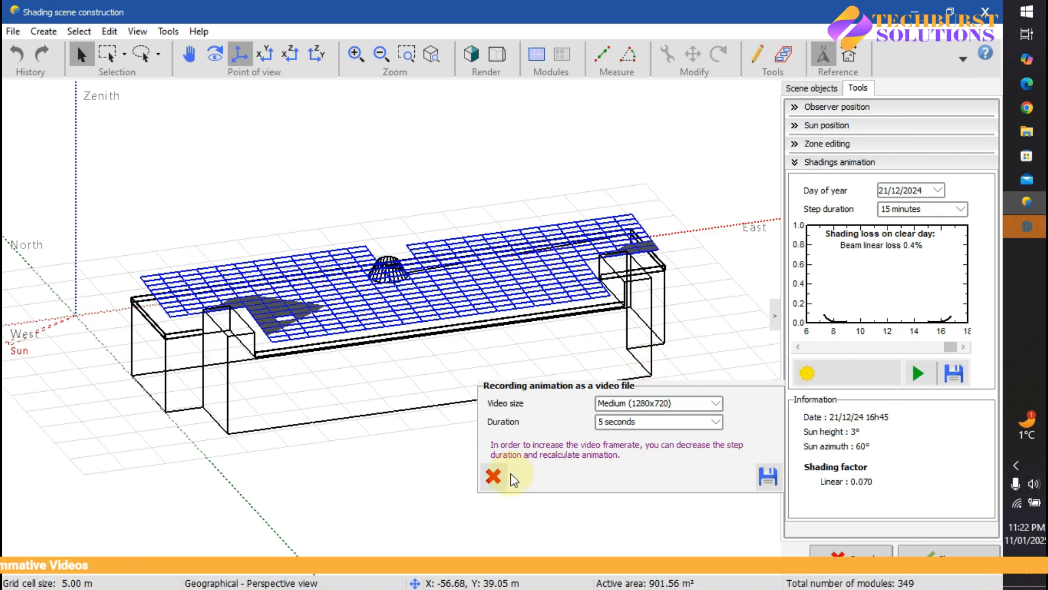
{"action": "left_click", "coordinate": [493, 477]}
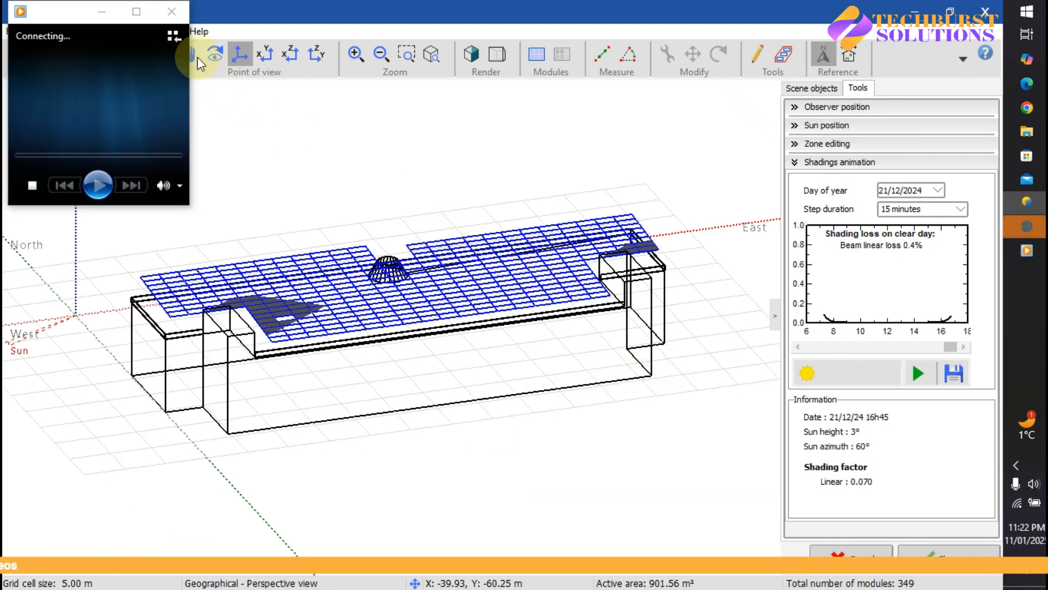
Step: Maximize the media player and replay the Az_Plastic__Sunder_Estate_ shading animation
{"action": "left_click", "coordinate": [131, 13]}
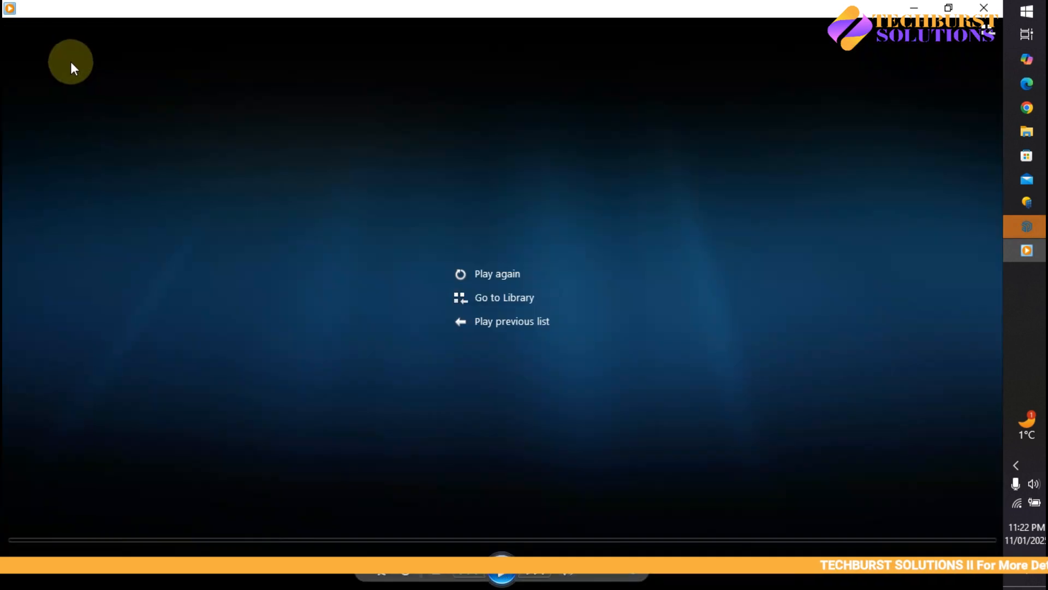
{"action": "left_click", "coordinate": [501, 570]}
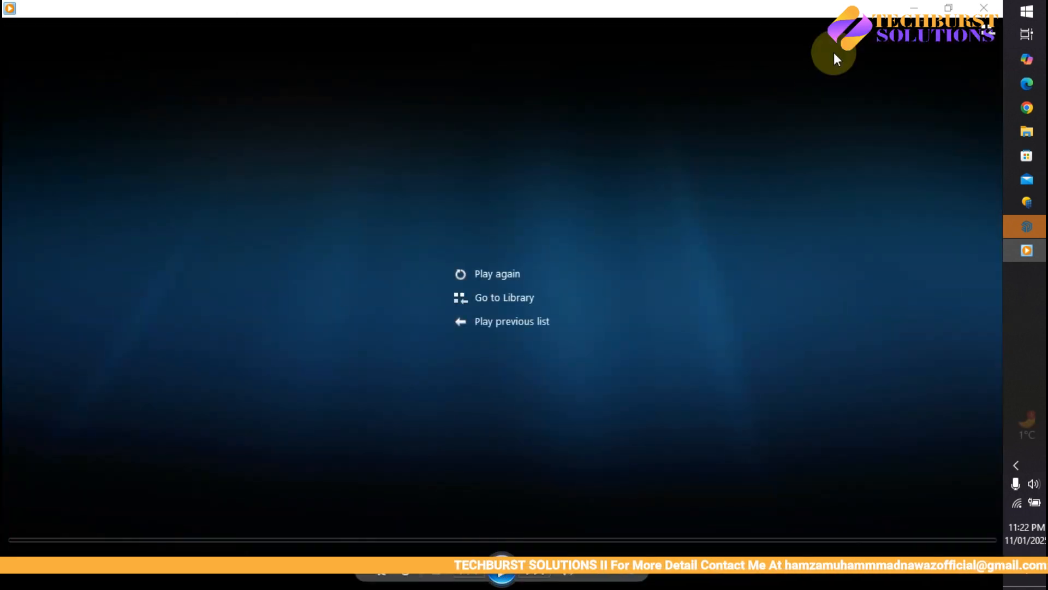
Step: Close the video player, collapse the Shadings animation section, and exit the shading scene construction
{"action": "left_click", "coordinate": [984, 8]}
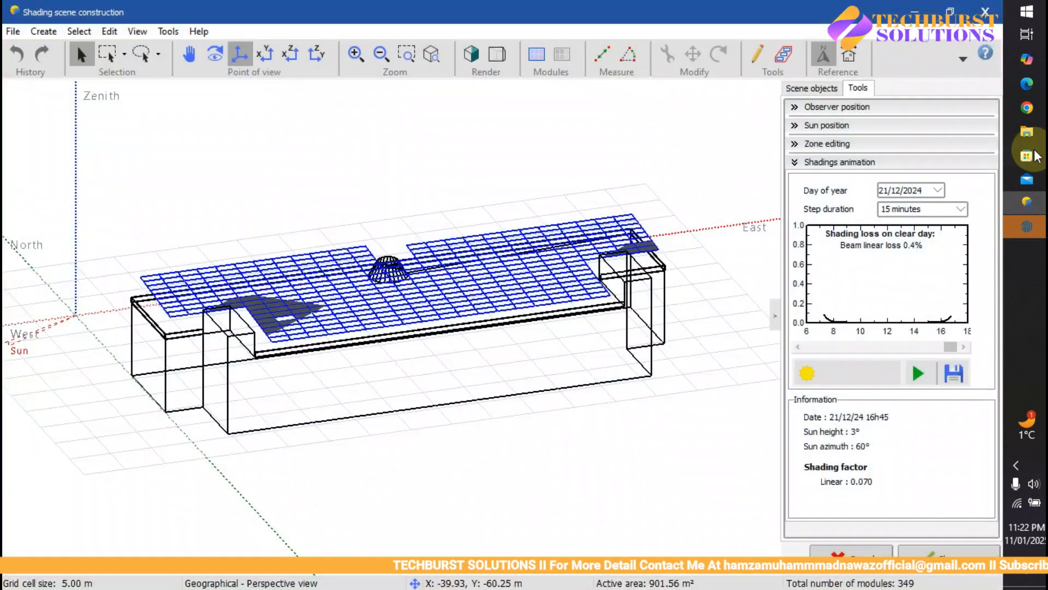
{"action": "left_click", "coordinate": [690, 414]}
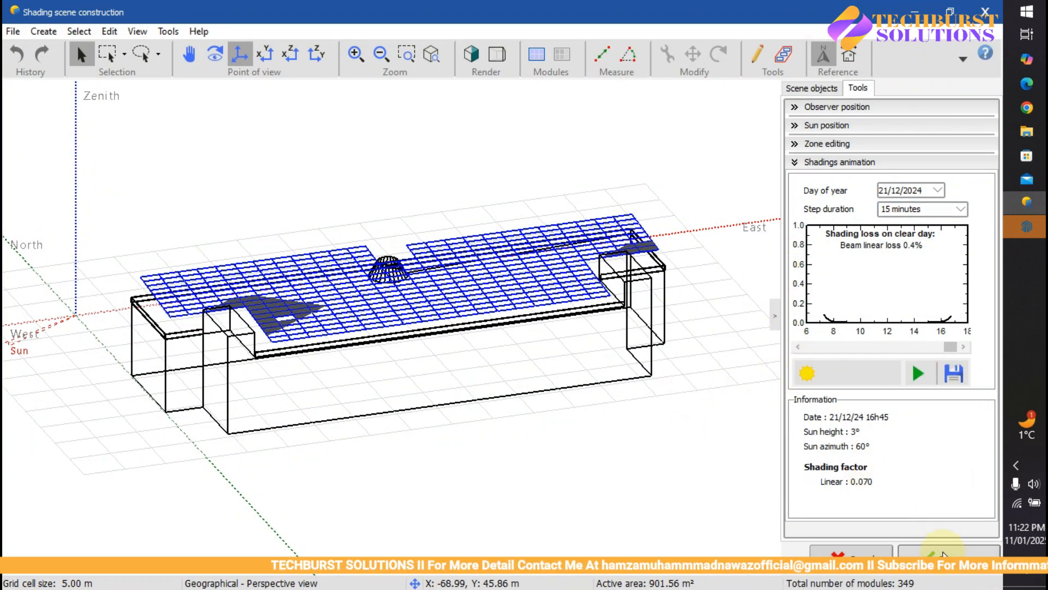
{"action": "left_click", "coordinate": [796, 164]}
{"action": "left_click", "coordinate": [958, 568]}
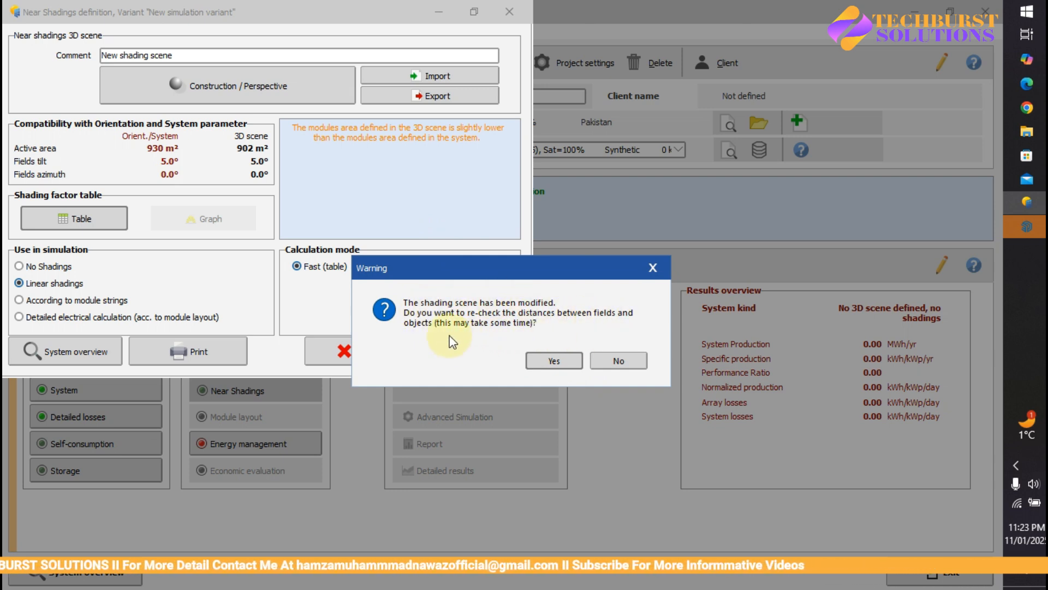
Step: Skip the distance re-check and compute the shading factor table (diffuse 0.003, albedo 0.051)
{"action": "left_click", "coordinate": [605, 359]}
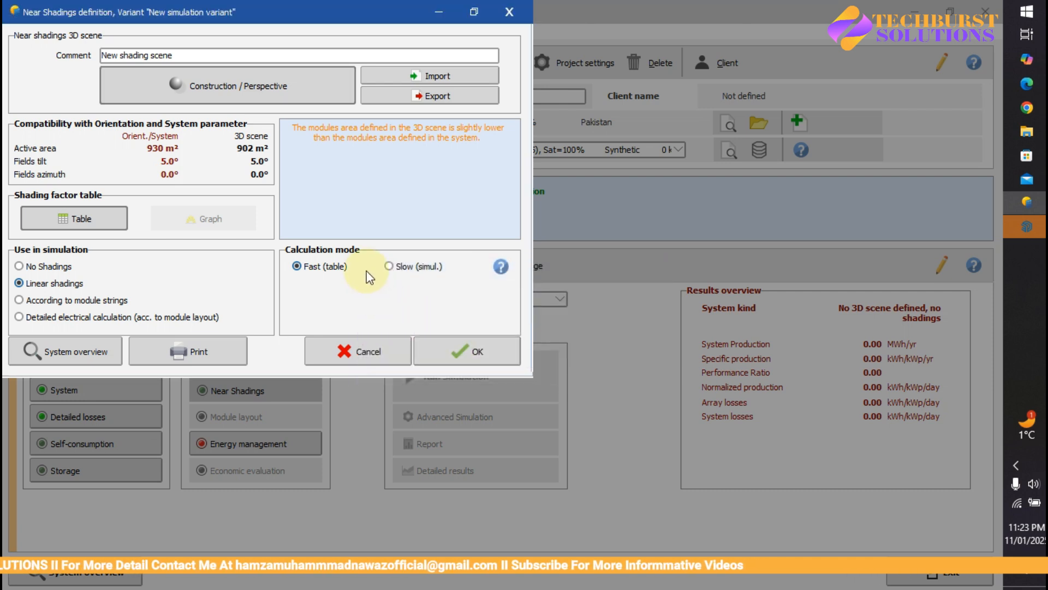
{"action": "left_click_drag", "start_coordinate": [274, 8], "coordinate": [335, 8]}
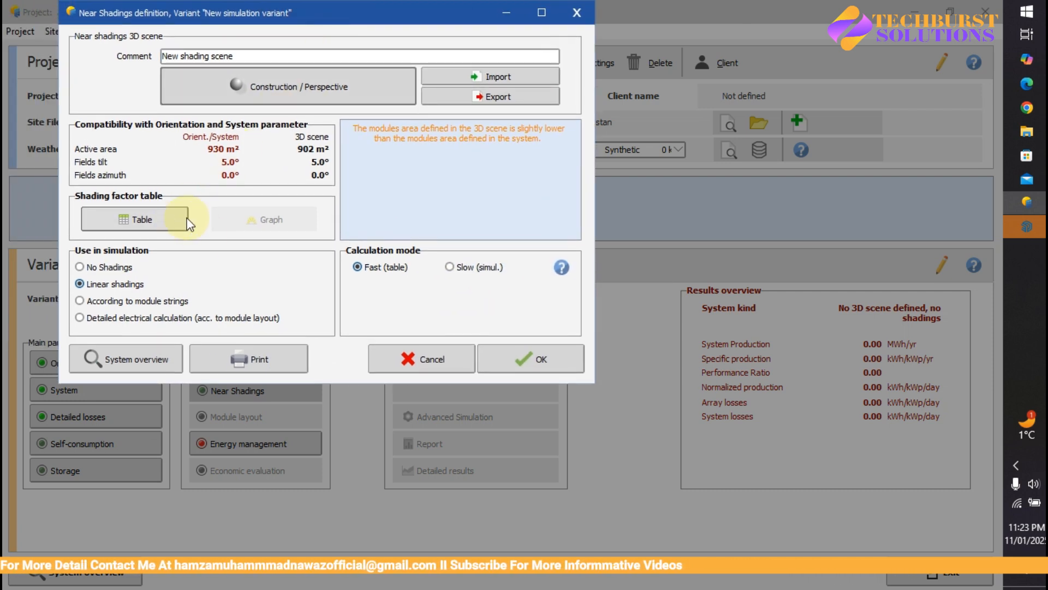
{"action": "left_click", "coordinate": [132, 221]}
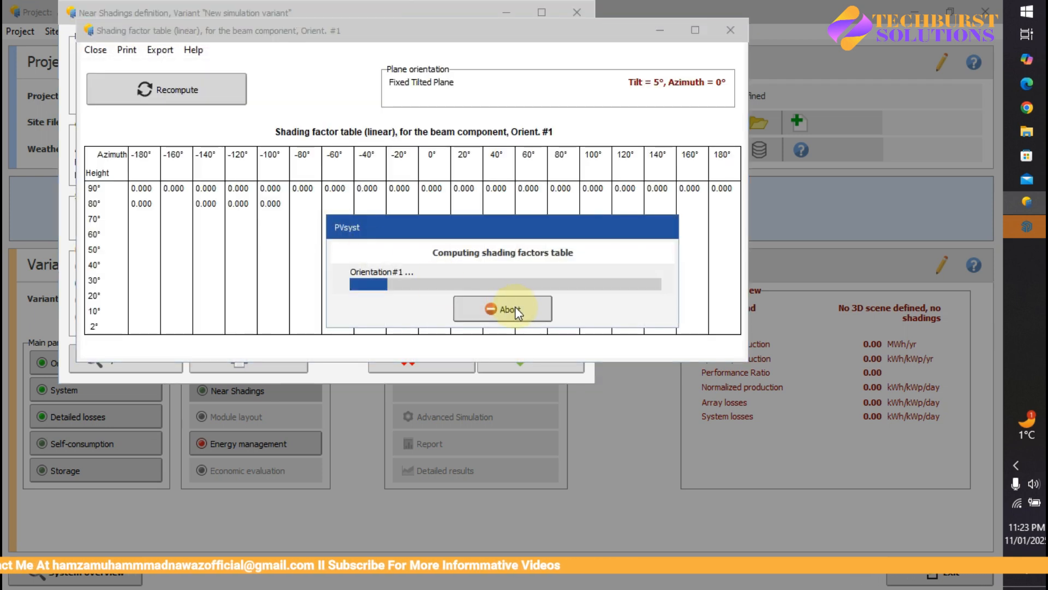
{"action": "left_click_drag", "start_coordinate": [478, 237], "coordinate": [407, 160]}
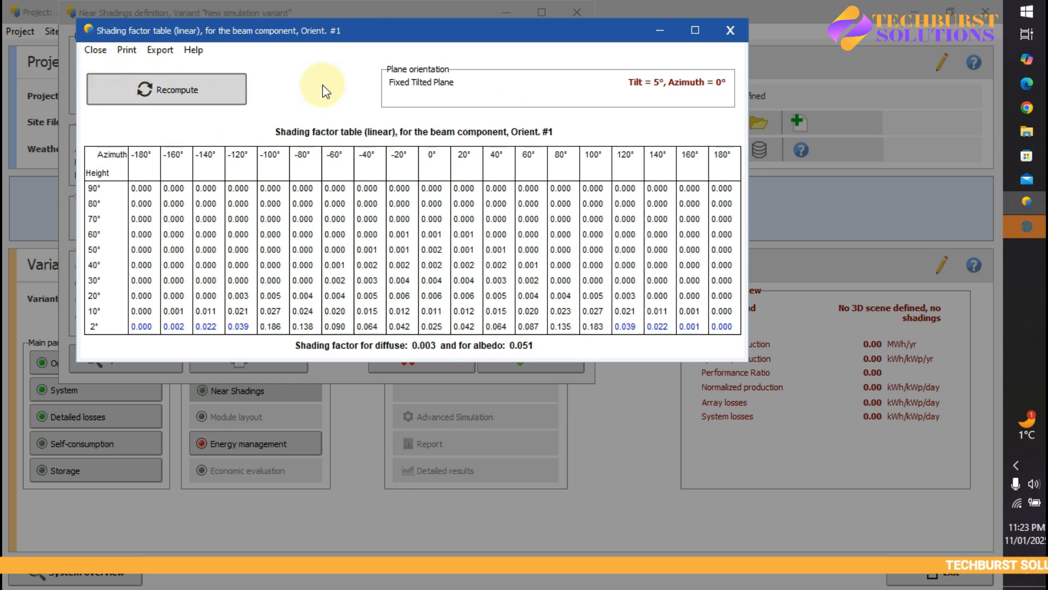
{"action": "left_click", "coordinate": [98, 50]}
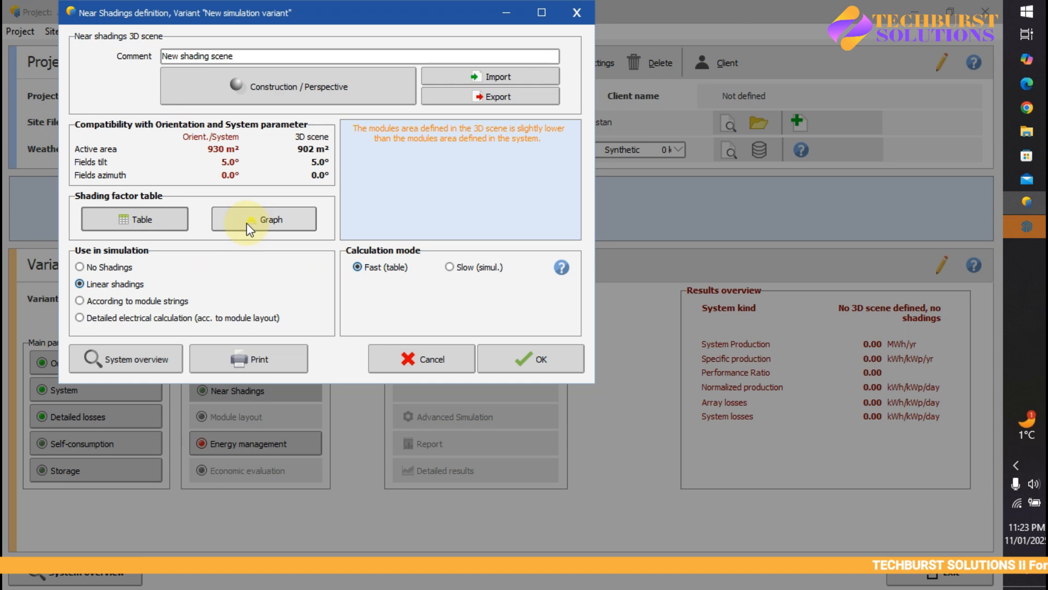
{"action": "left_click", "coordinate": [248, 222]}
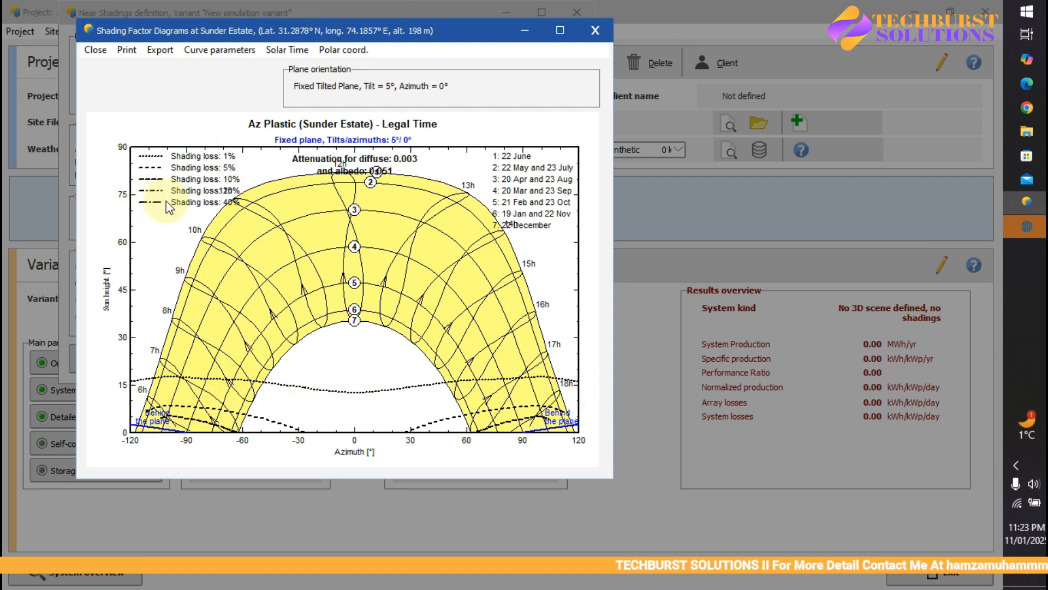
{"action": "left_click", "coordinate": [561, 30]}
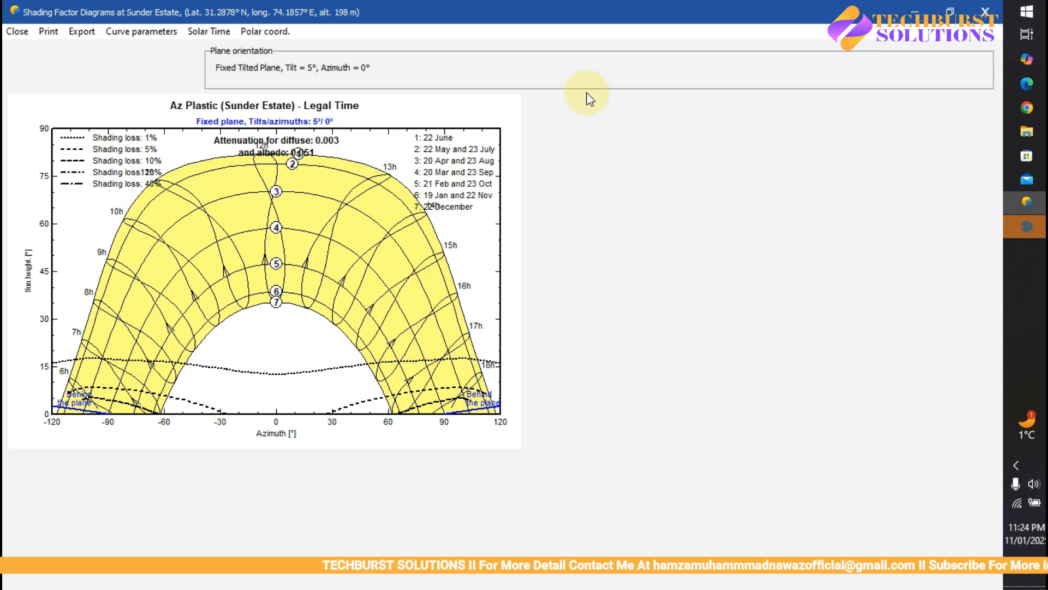
{"action": "left_click", "coordinate": [988, 7]}
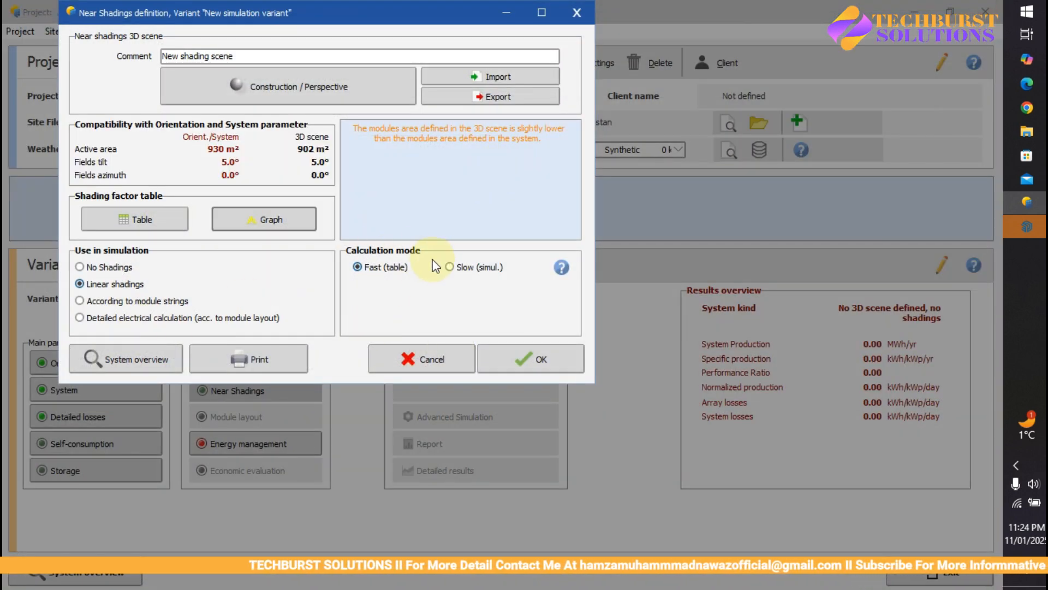
Step: Switch to Slow (simul.) mode, recompute the shading factor table, and accept the near shadings
{"action": "left_click", "coordinate": [450, 268]}
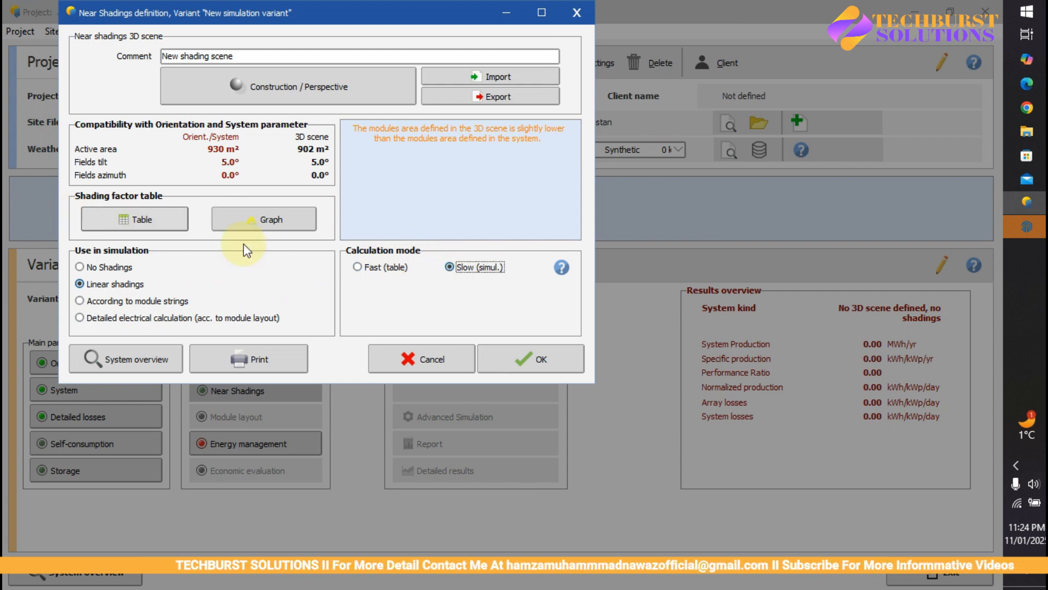
{"action": "left_click", "coordinate": [119, 221]}
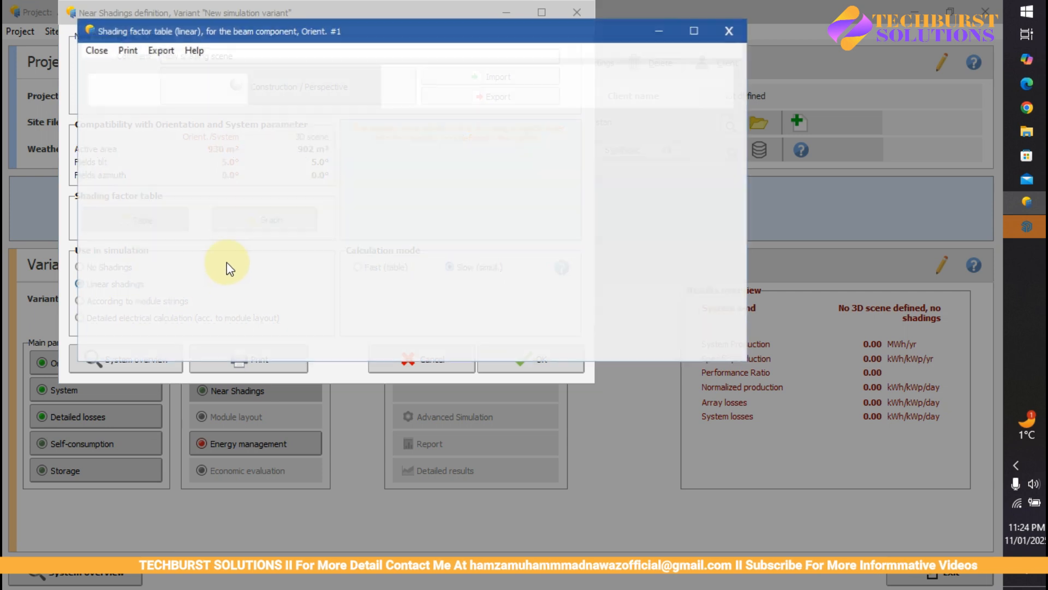
{"action": "left_click", "coordinate": [221, 99]}
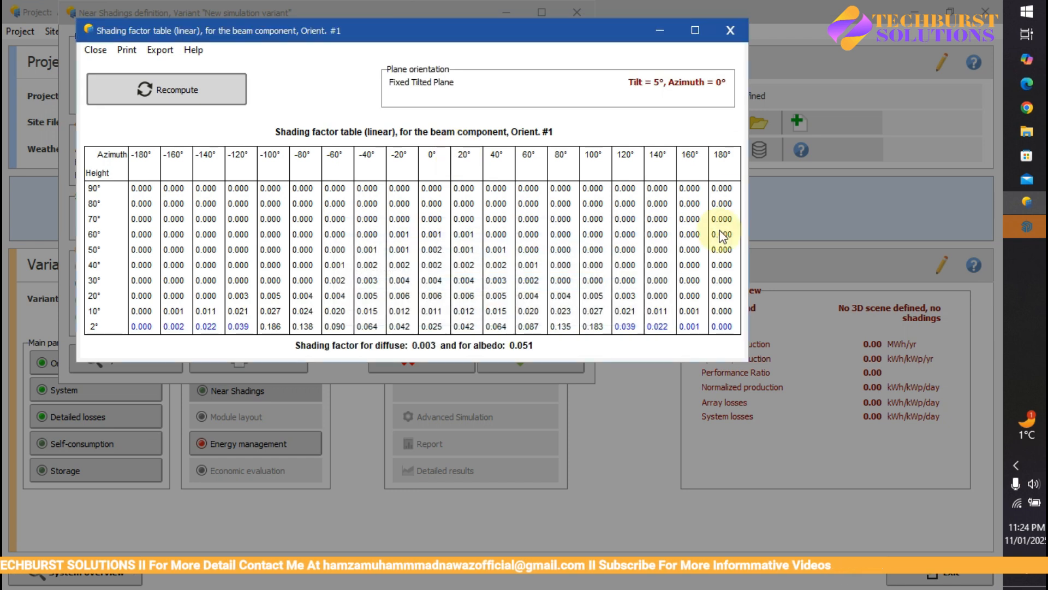
{"action": "left_click", "coordinate": [729, 31]}
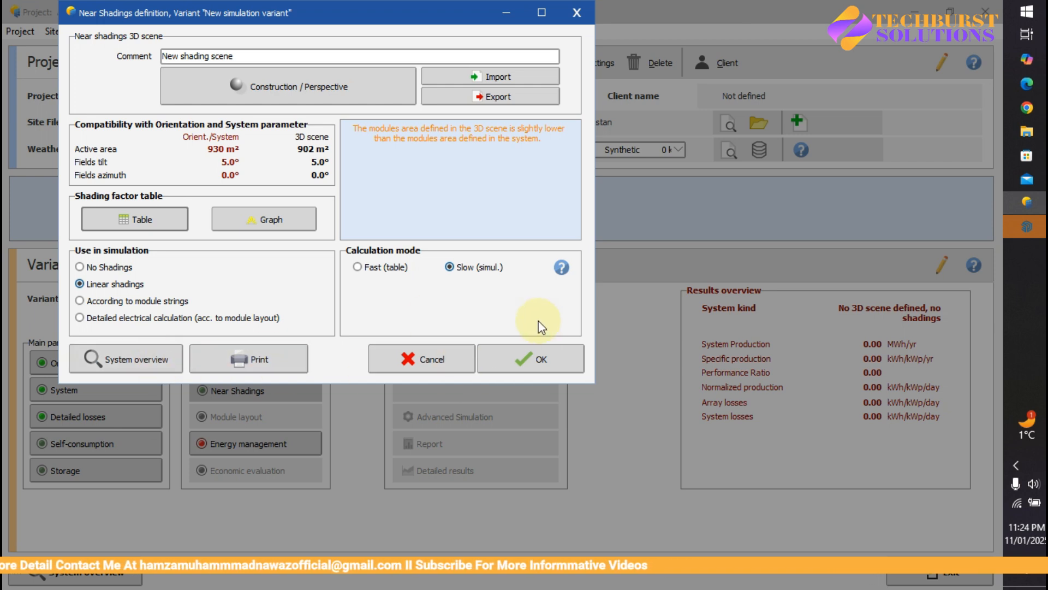
{"action": "left_click", "coordinate": [532, 353]}
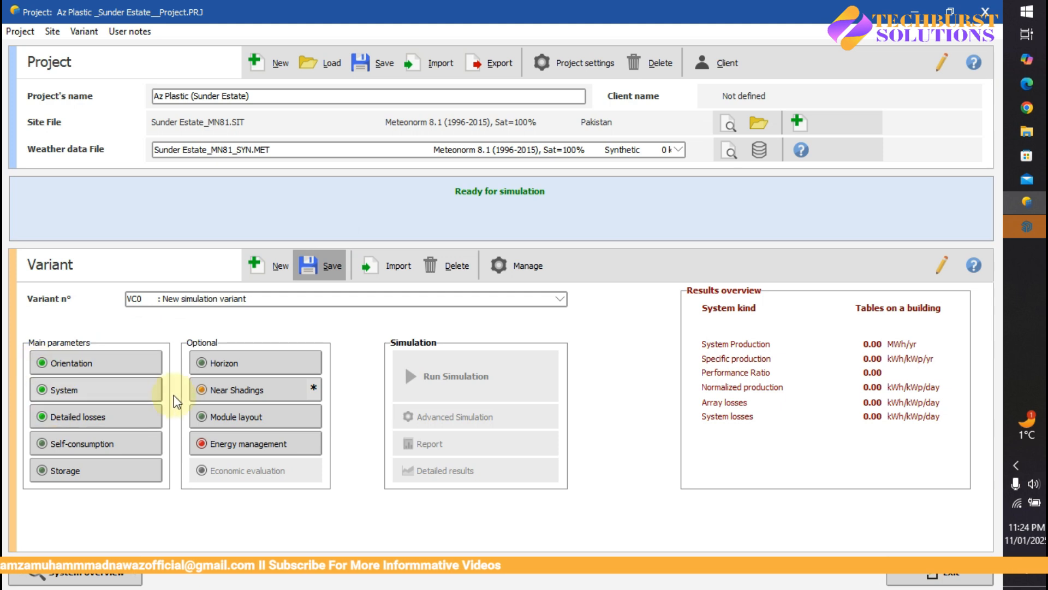
Step: Reopen the near shadings definition and confirm it with OK
{"action": "mouse_move", "coordinate": [203, 398]}
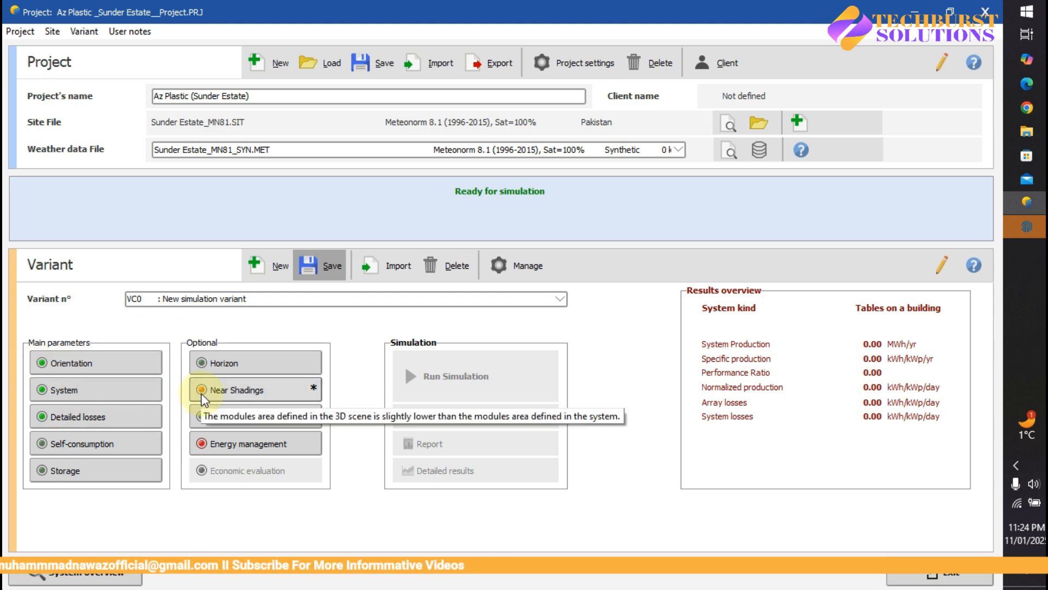
{"action": "left_click", "coordinate": [218, 390]}
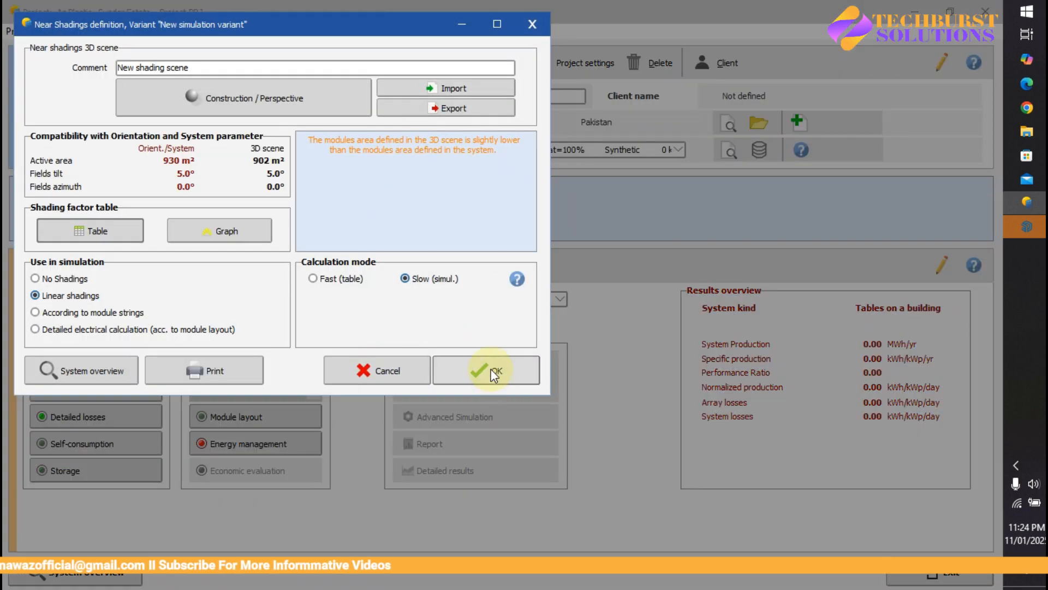
{"action": "left_click", "coordinate": [493, 377]}
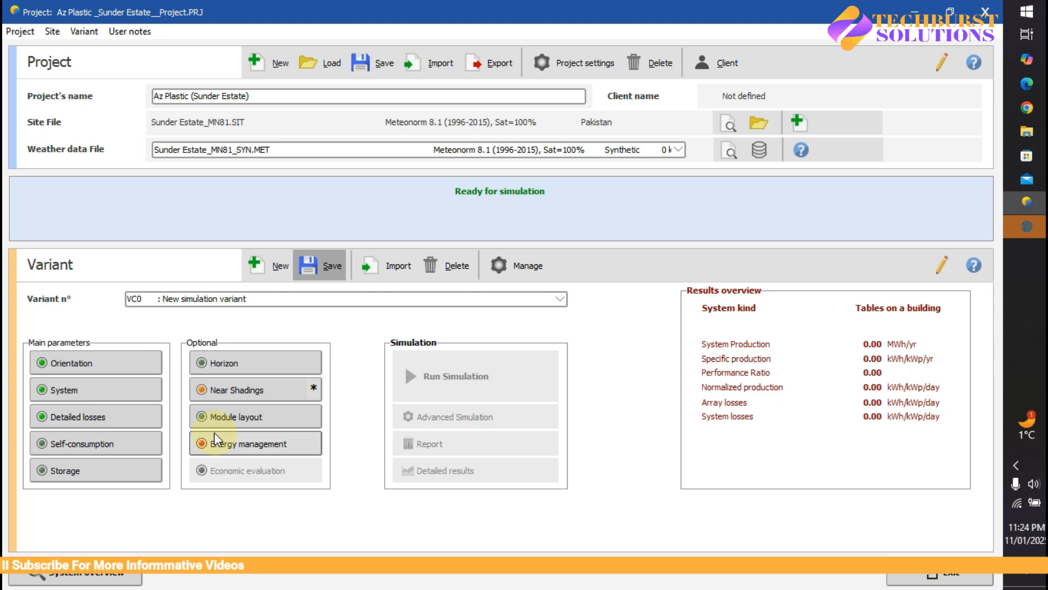
Step: Save variant VC0 and dismiss the Internet Download Manager trial popup
{"action": "left_click", "coordinate": [320, 266]}
{"action": "left_click", "coordinate": [459, 369]}
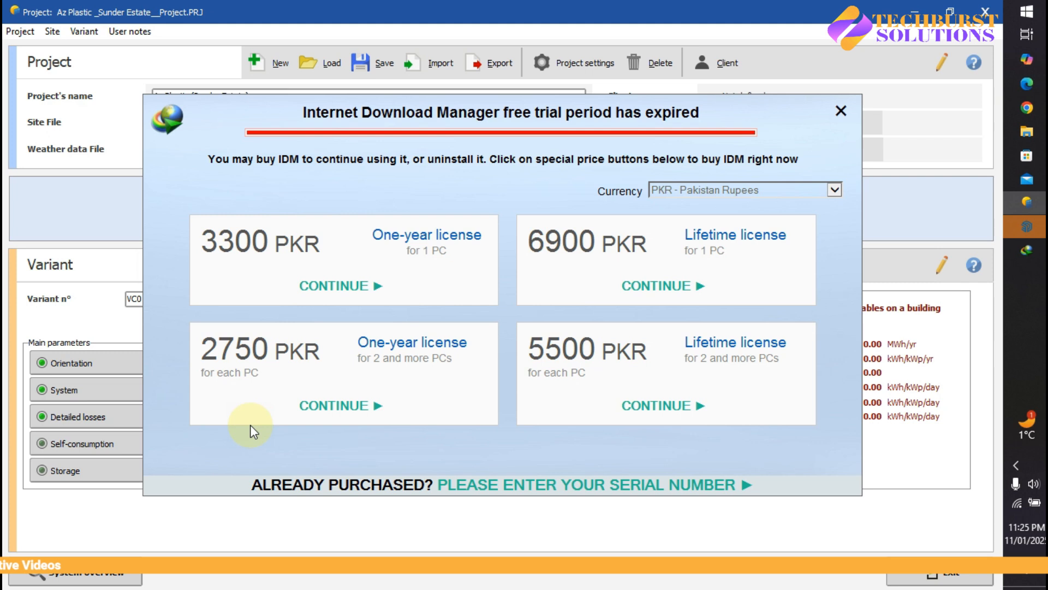
{"action": "left_click", "coordinate": [841, 110]}
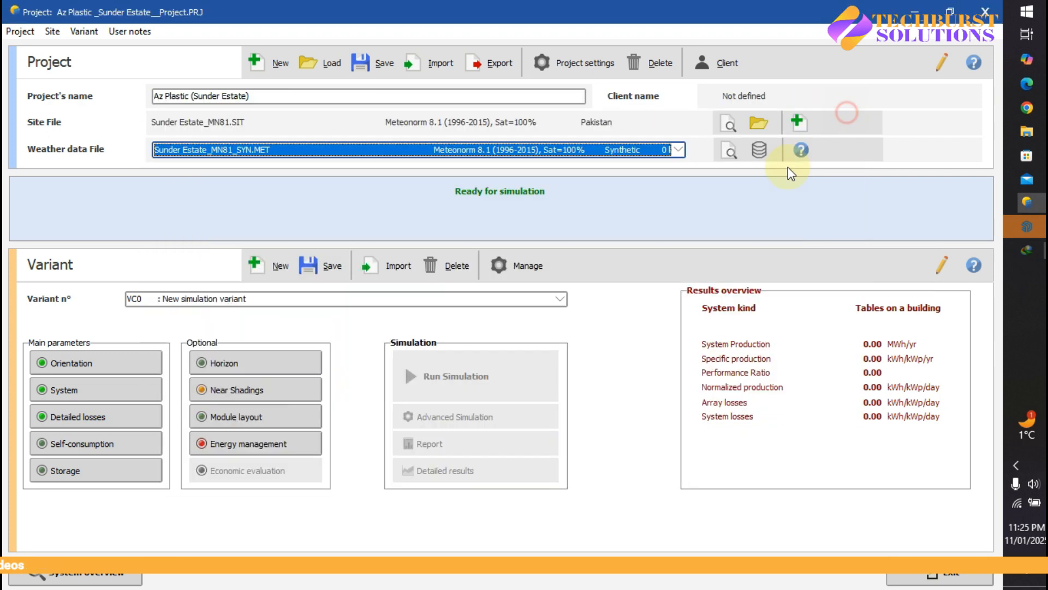